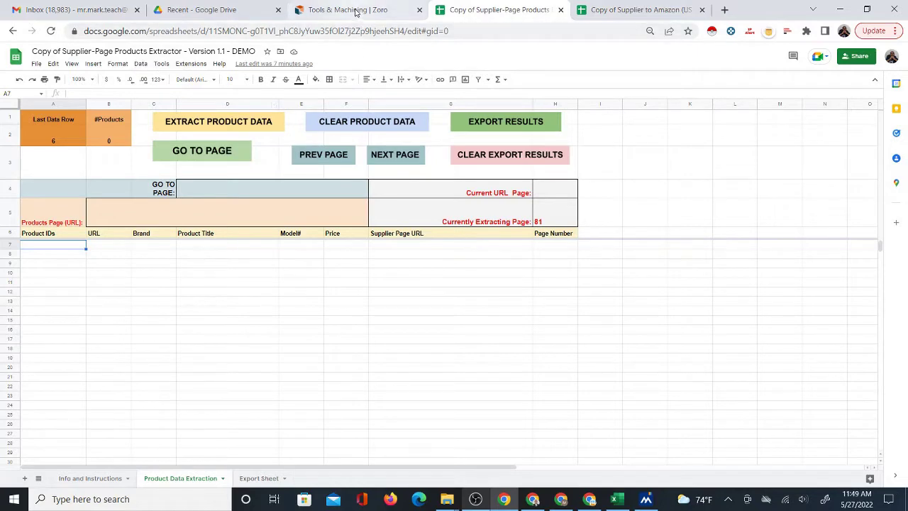
# Look over the Zoro Tools & Machining page, the product extractor and the Amazon matcher spreadsheets
pyautogui.click(330, 10)
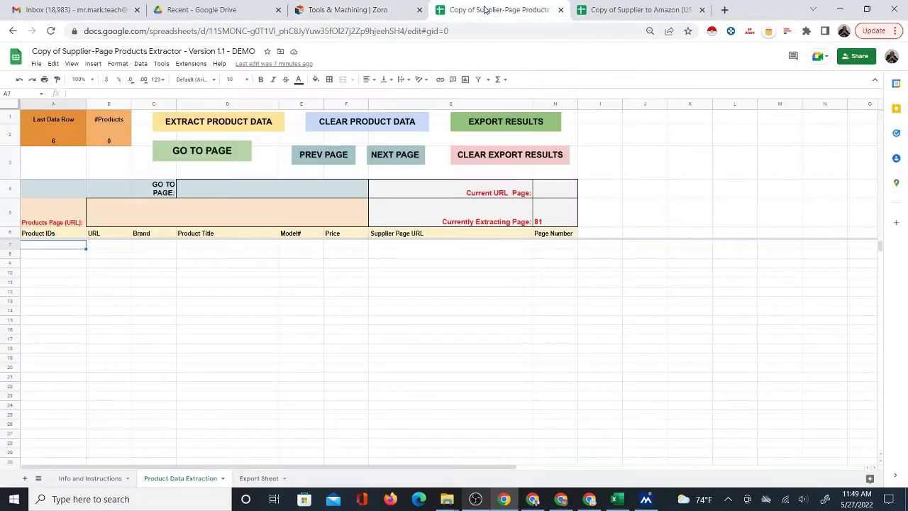
pyautogui.click(494, 10)
pyautogui.click(603, 10)
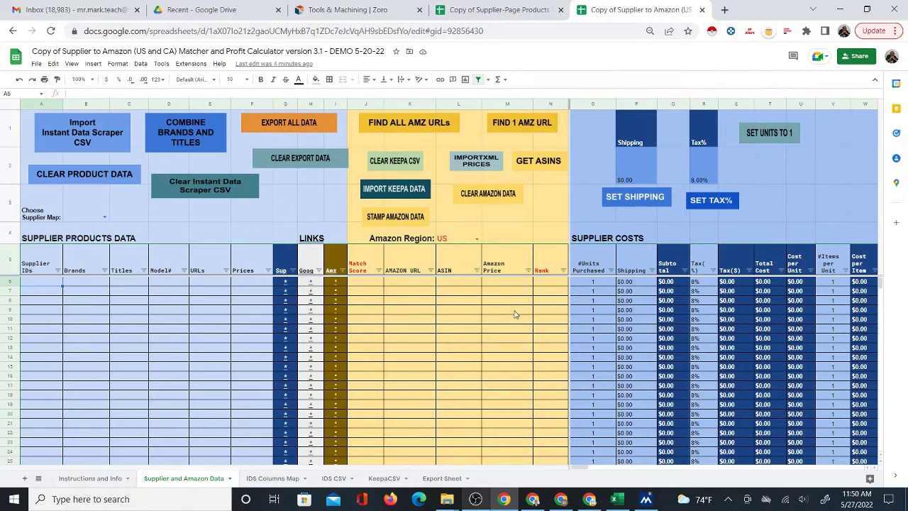
pyautogui.moveTo(586, 468); pyautogui.dragTo(598, 467)
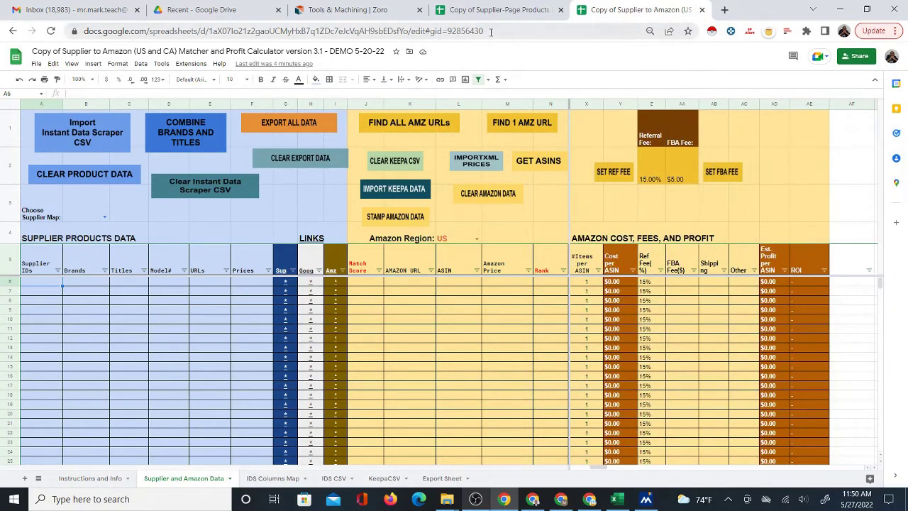
pyautogui.click(495, 10)
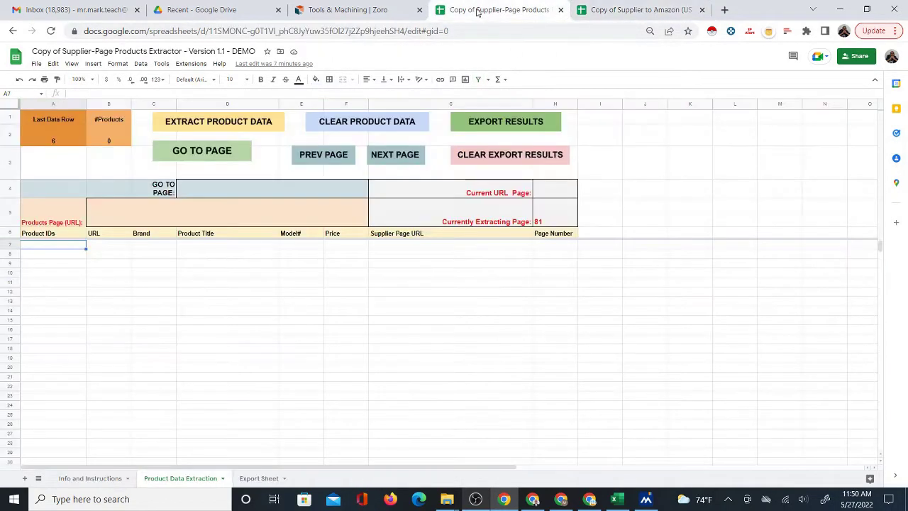
pyautogui.click(334, 10)
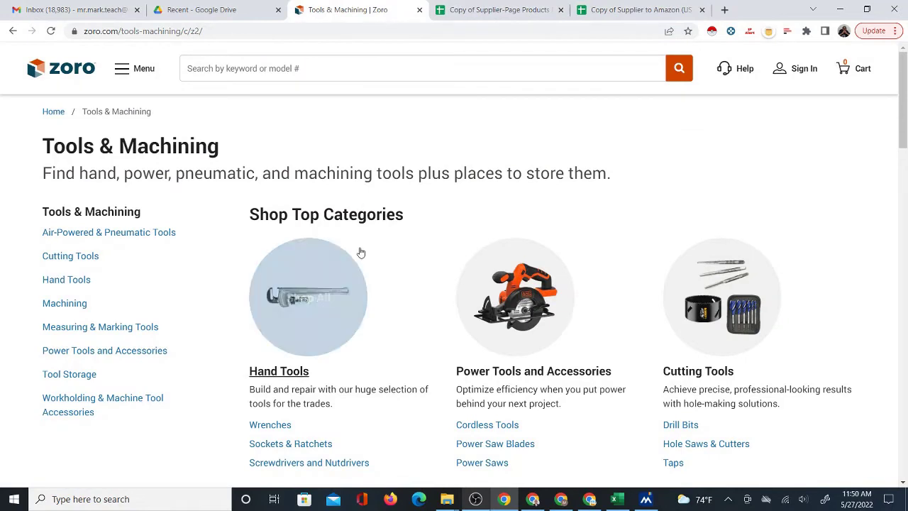
# Open Zoro's Wrenches category (21,105 results) and copy its page address
pyautogui.scroll(-2, 381, 243)
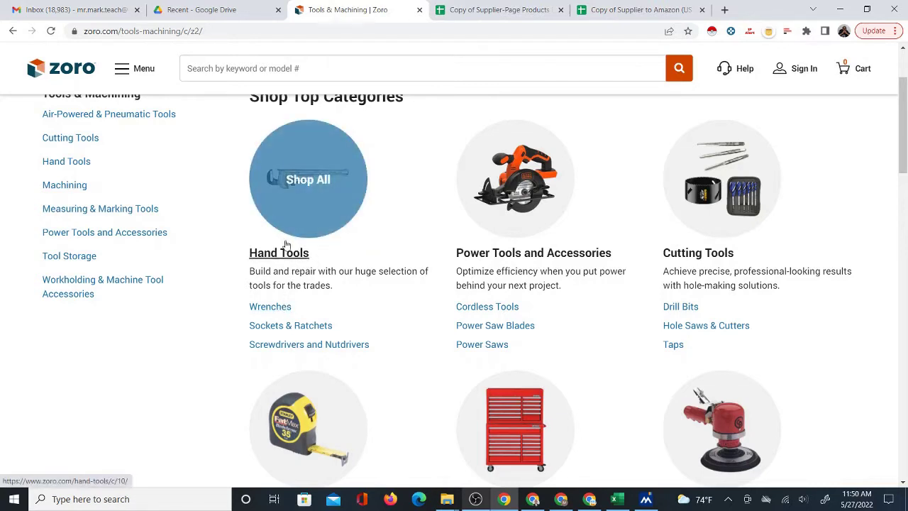
pyautogui.click(270, 306)
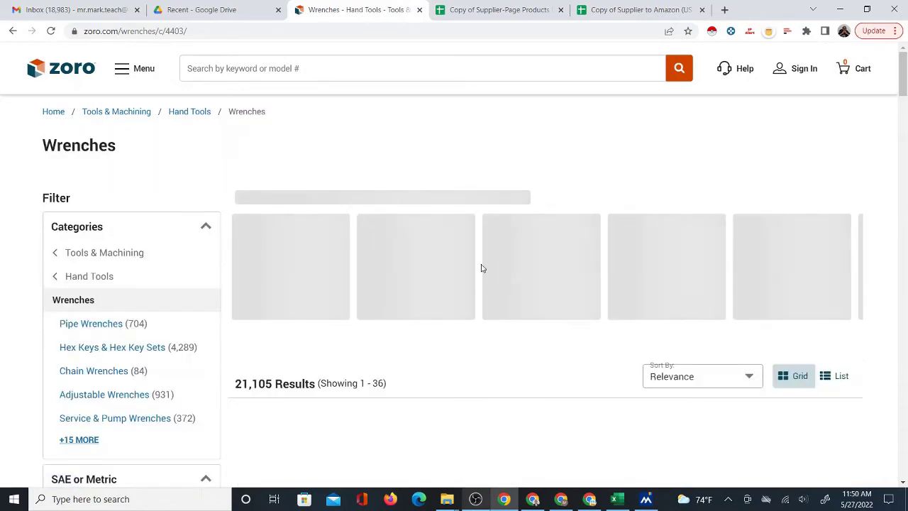
pyautogui.scroll(-2, 493, 291)
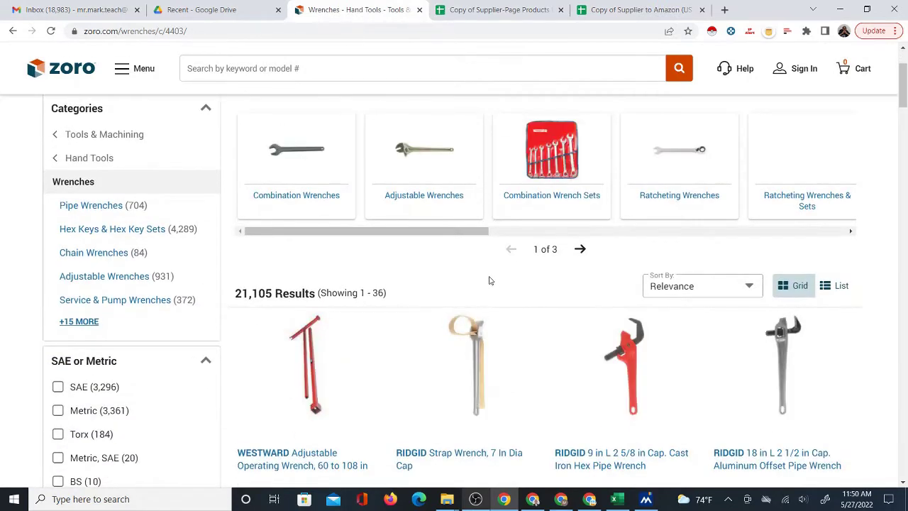
pyautogui.scroll(-3, 503, 318)
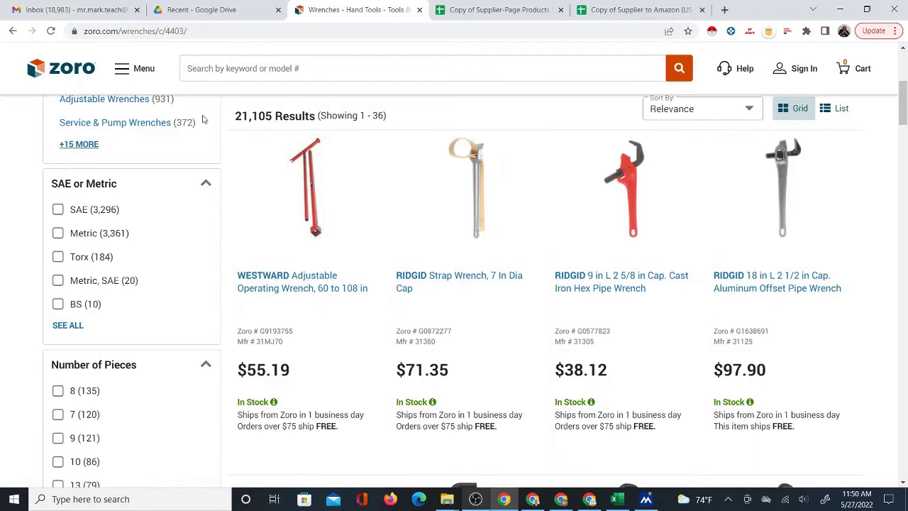
pyautogui.click(152, 31)
pyautogui.rightClick(149, 31)
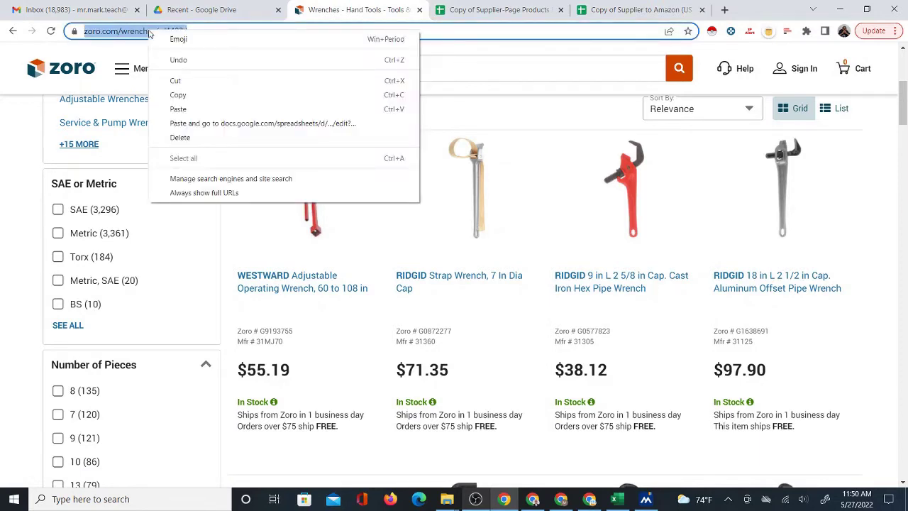
pyautogui.click(186, 93)
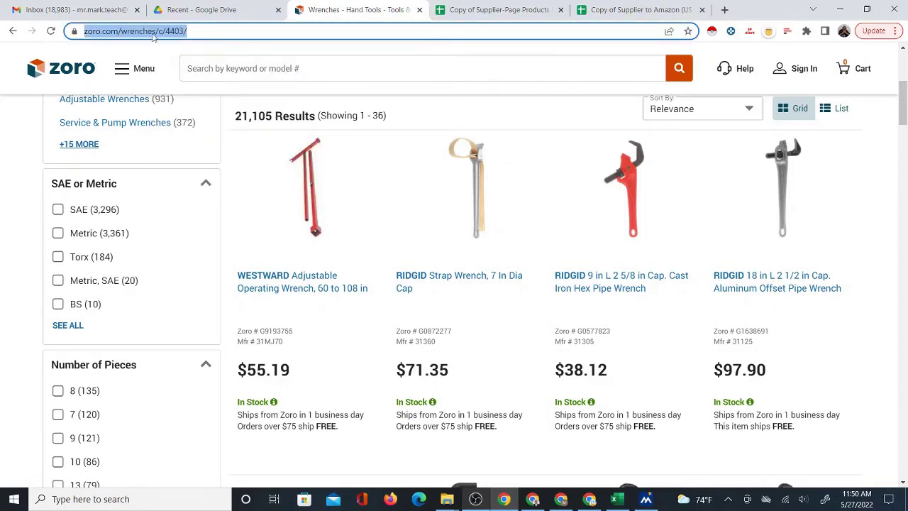
# Paste the Zoro wrenches URL into the Products Page (URL) field B5
pyautogui.click(487, 8)
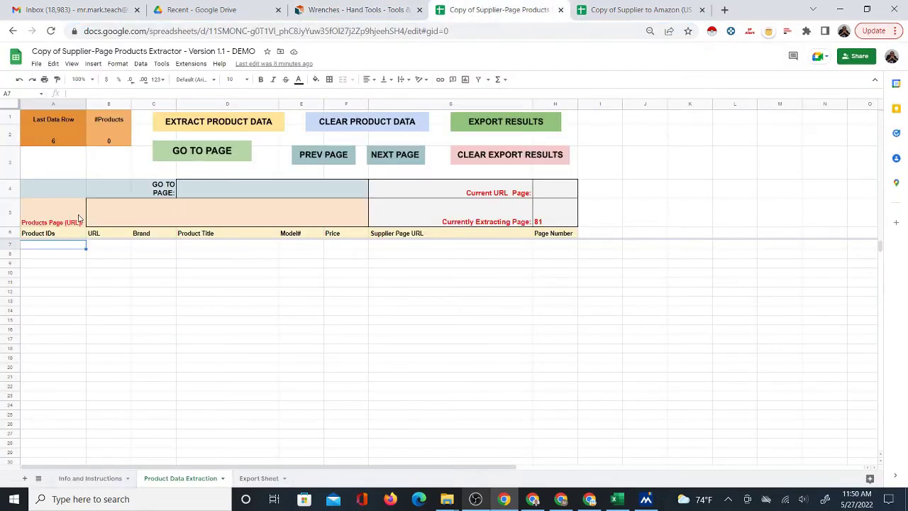
pyautogui.click(129, 286)
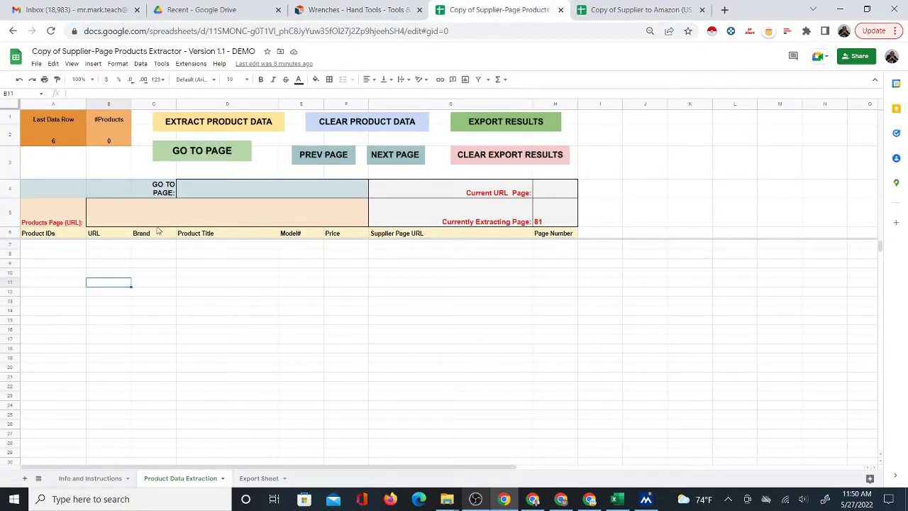
pyautogui.click(159, 218)
pyautogui.rightClick(140, 214)
pyautogui.click(167, 249)
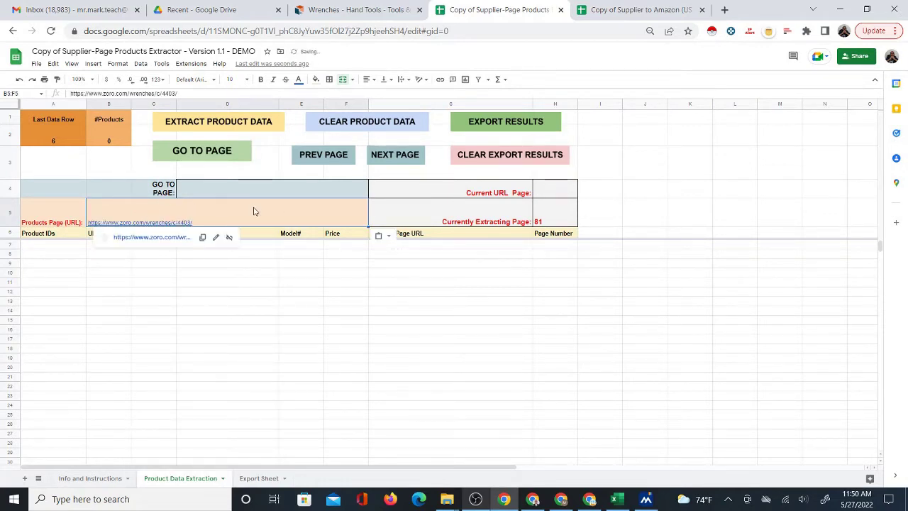
pyautogui.click(573, 312)
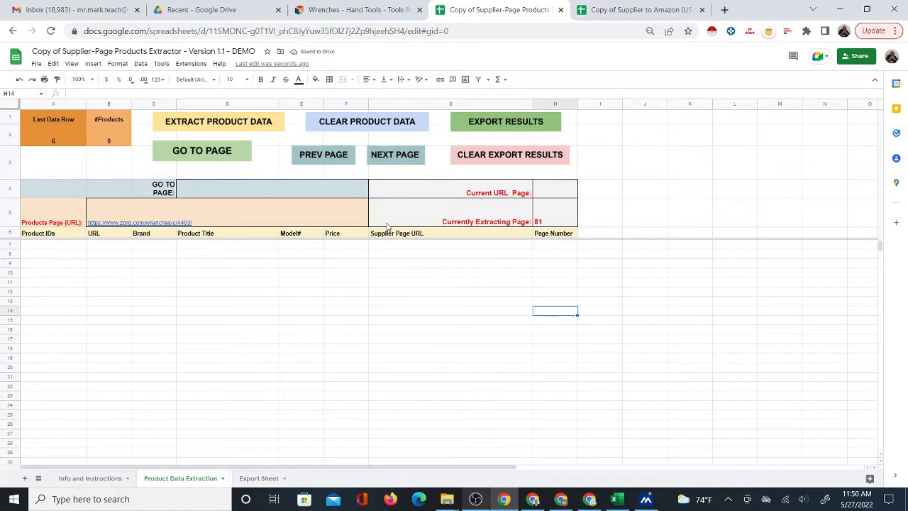
# Clear the old page number 81 from the Currently Extracting Page cell H5
pyautogui.click(538, 221)
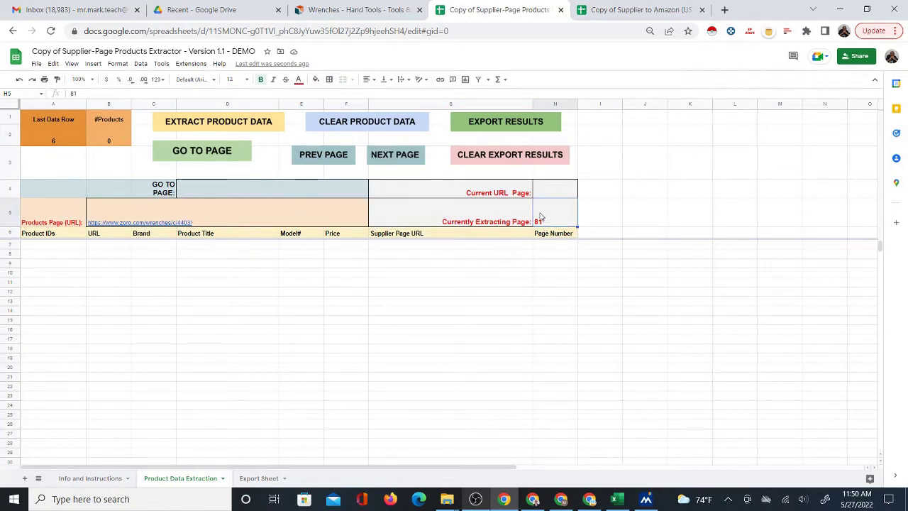
pyautogui.press('Delete')
pyautogui.click(139, 214)
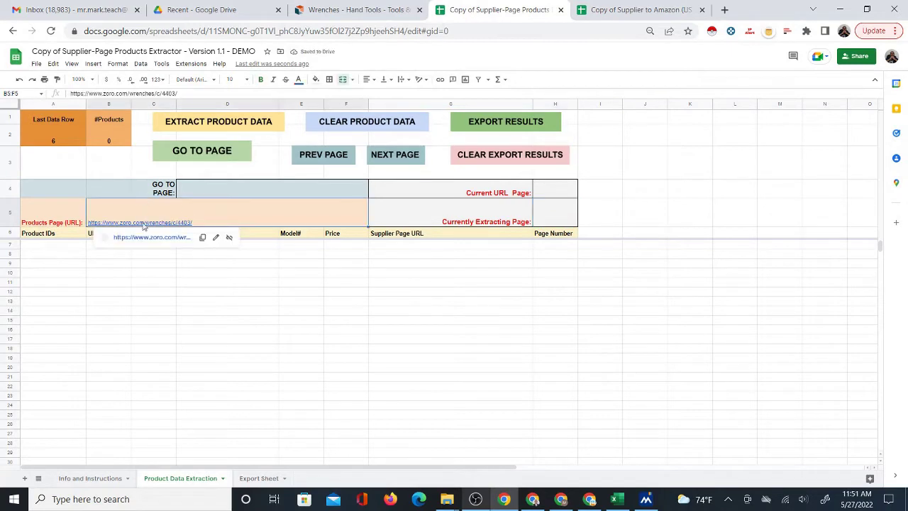
# Start EXTRACT PRODUCT DATA and wait until Currently Extracting Page shows 1
pyautogui.click(211, 123)
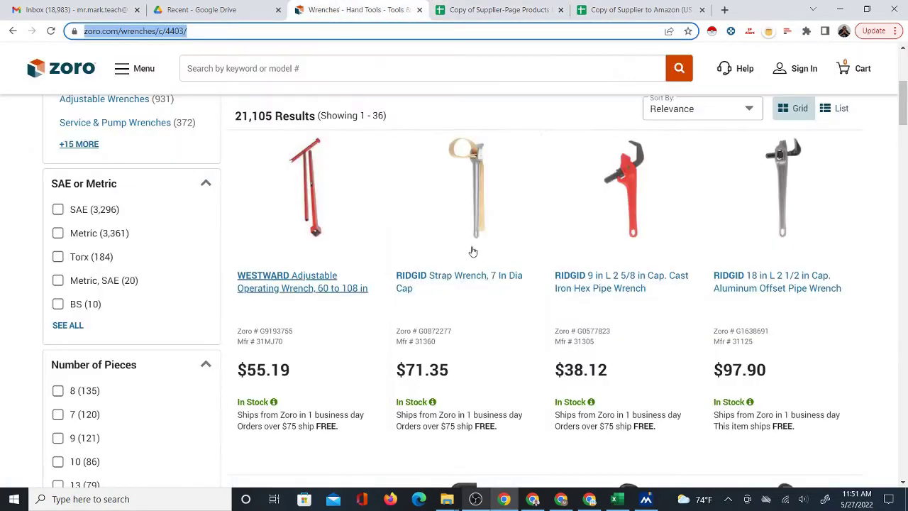
# Scroll the Zoro wrench listing to its pagination bar and confirm it spans 277 pages
pyautogui.click(354, 10)
pyautogui.scroll(-1, 483, 317)
pyautogui.scroll(-20, 454, 341)
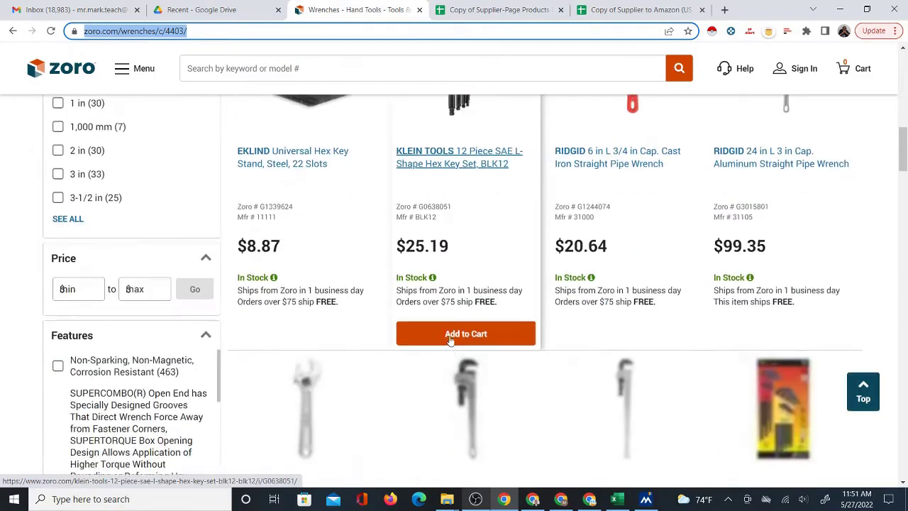
pyautogui.scroll(-13, 458, 345)
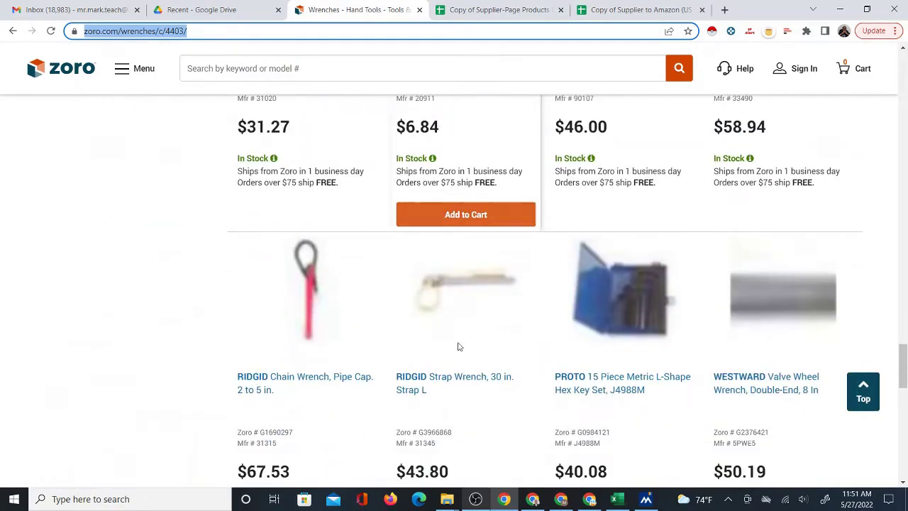
pyautogui.scroll(4, 454, 319)
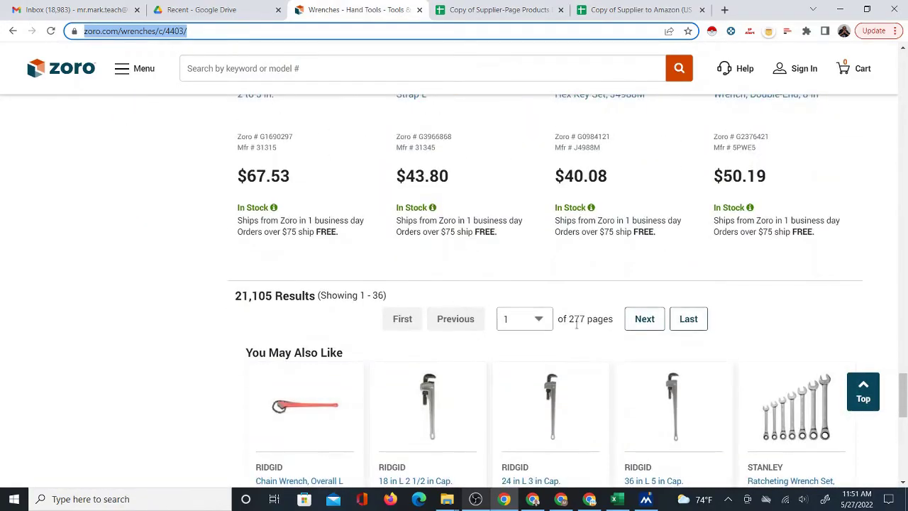
pyautogui.click(490, 10)
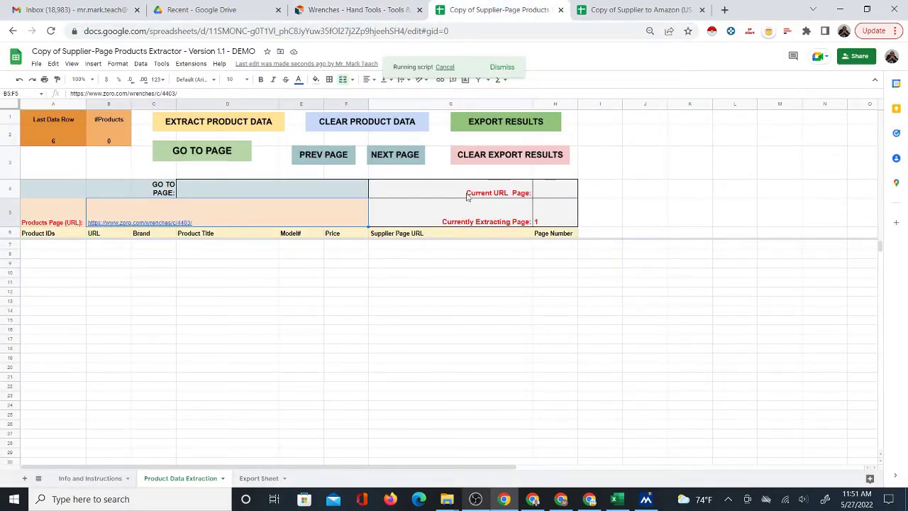
pyautogui.click(355, 10)
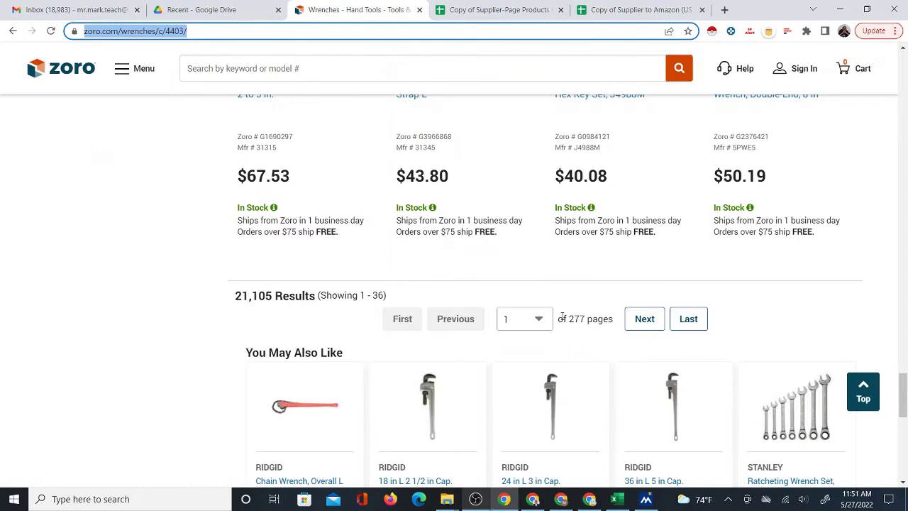
# Wait for 36 wrench products to fill rows 7–42 in the extractor, then select A43
pyautogui.click(471, 10)
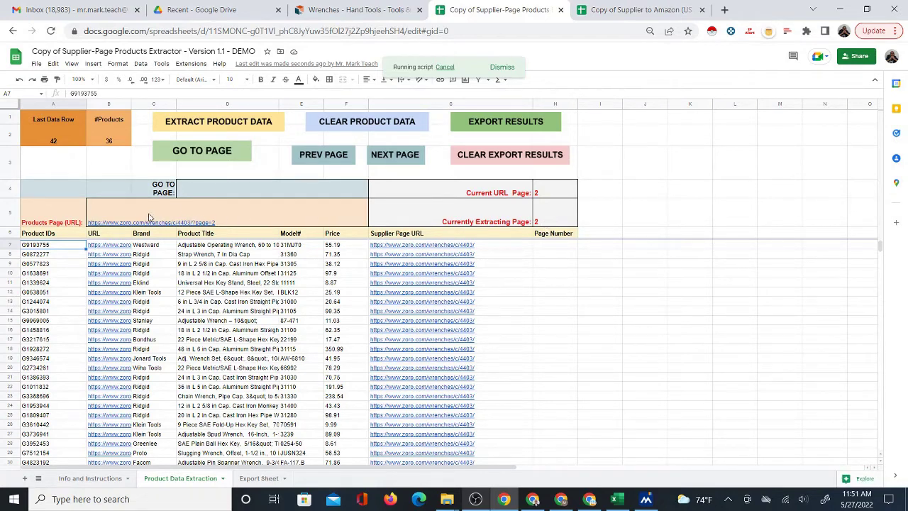
pyautogui.moveTo(122, 220)
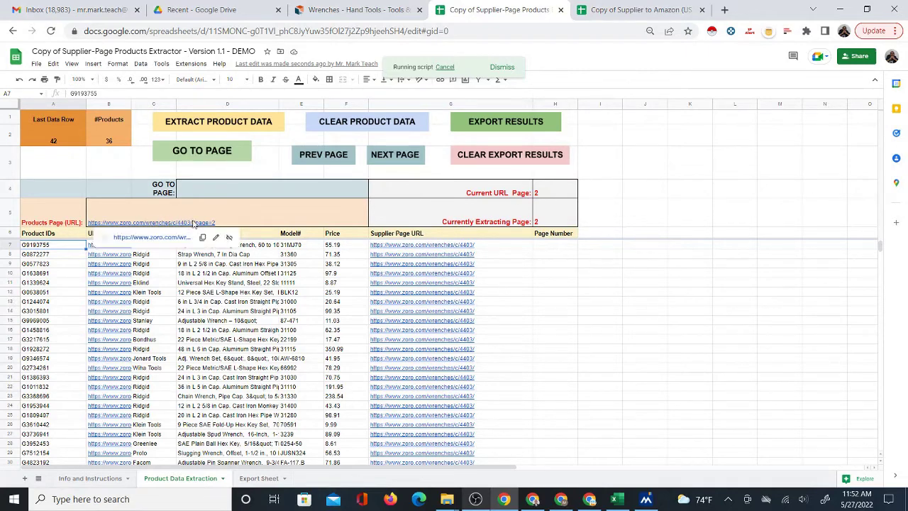
pyautogui.scroll(-3, 342, 263)
pyautogui.scroll(-6, 312, 287)
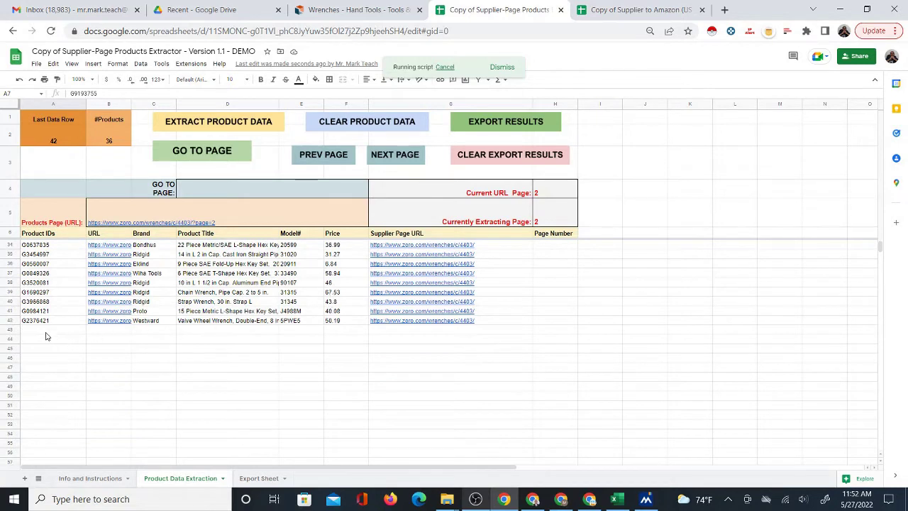
pyautogui.click(46, 333)
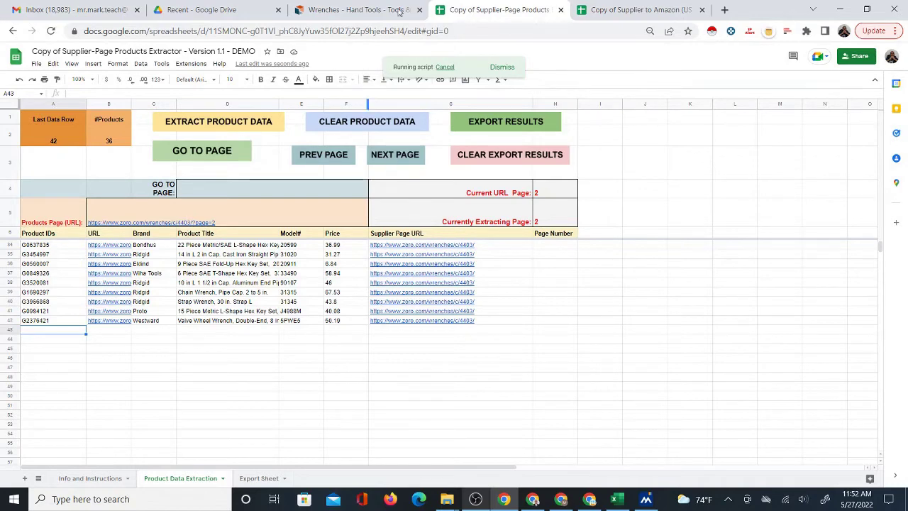
# Review the extracted rows and select the empty Page Number cells H30–H42
pyautogui.click(341, 10)
pyautogui.click(490, 10)
pyautogui.moveTo(531, 244)
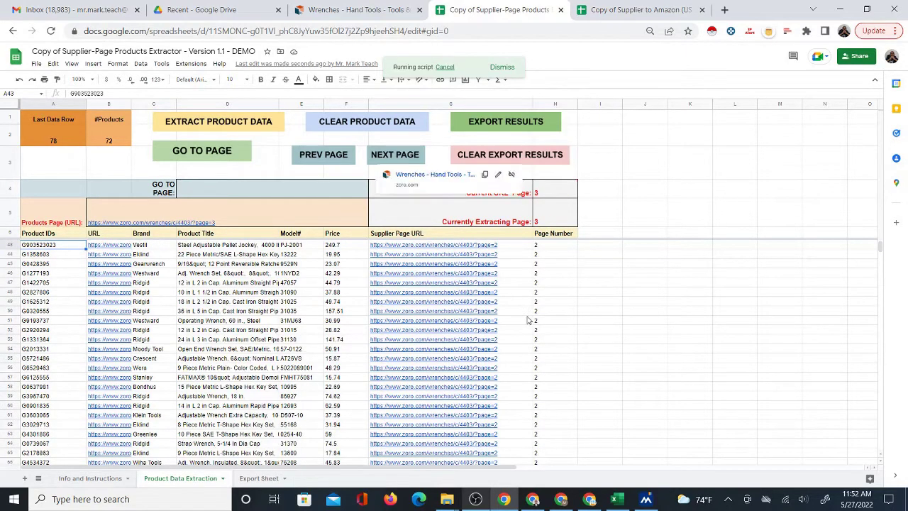
pyautogui.scroll(-2, 526, 282)
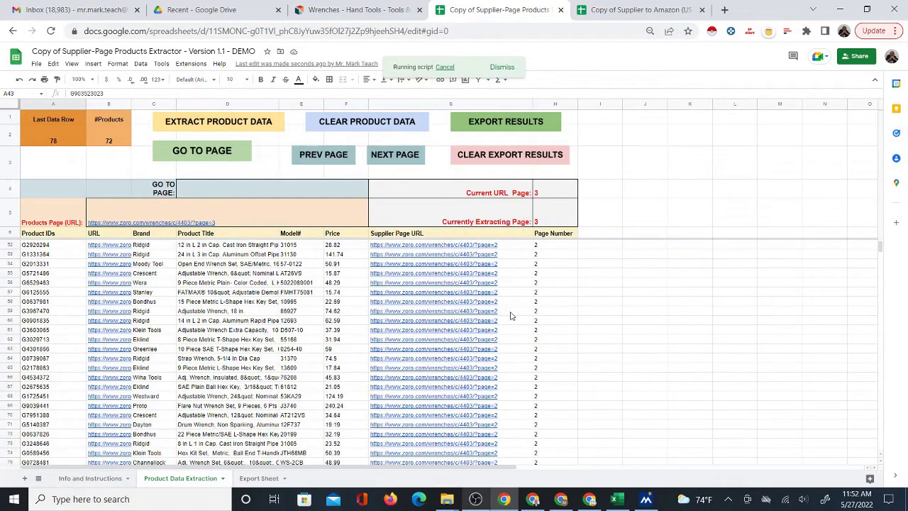
pyautogui.scroll(3, 509, 277)
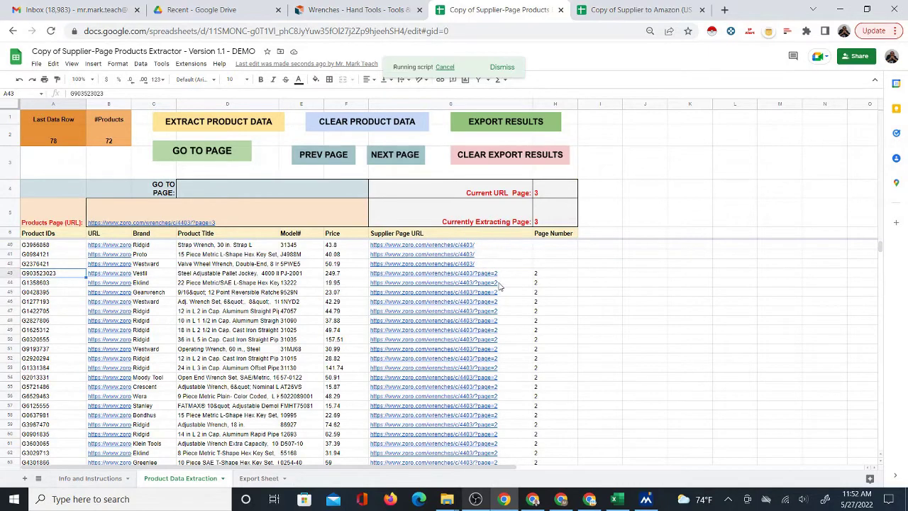
pyautogui.scroll(4, 558, 263)
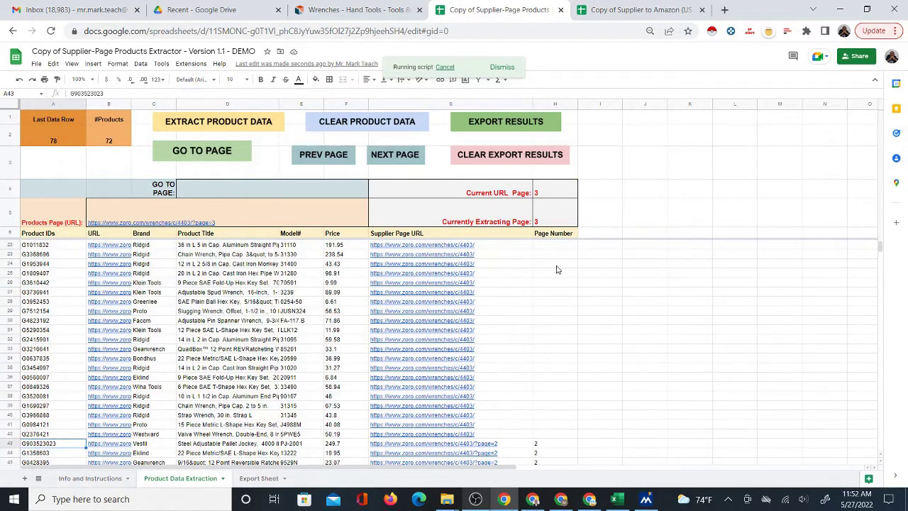
pyautogui.scroll(5, 564, 272)
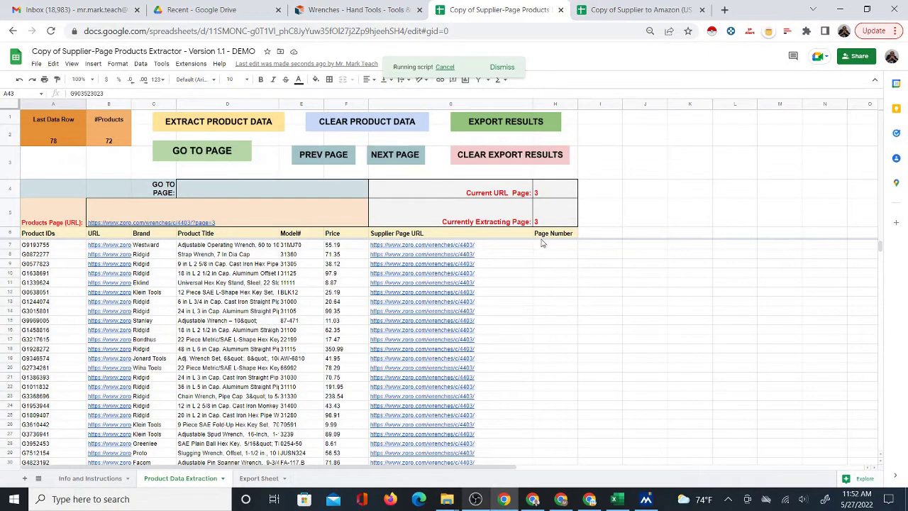
pyautogui.moveTo(495, 252)
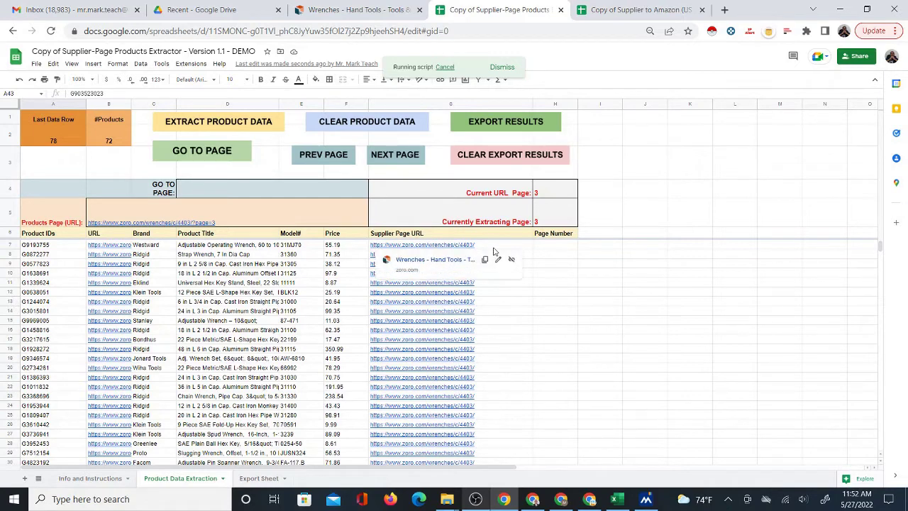
pyautogui.click(475, 248)
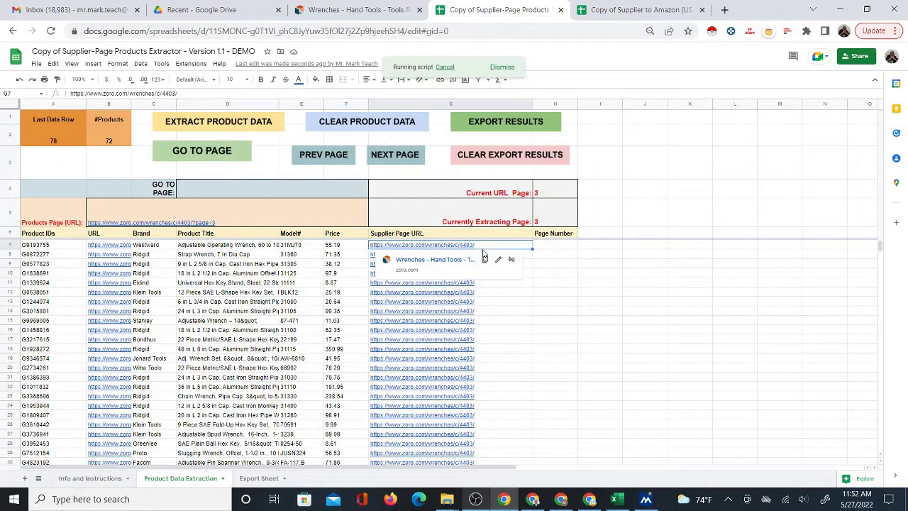
pyautogui.click(552, 248)
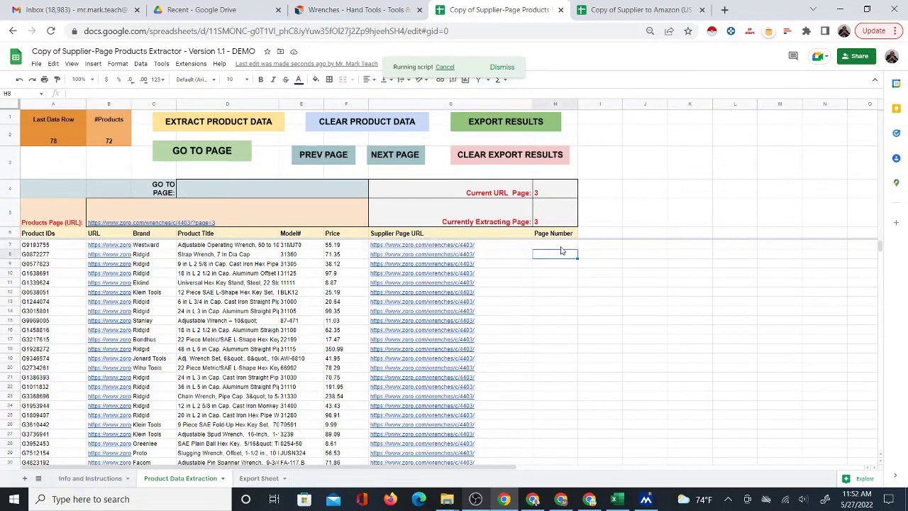
pyautogui.scroll(-2, 554, 304)
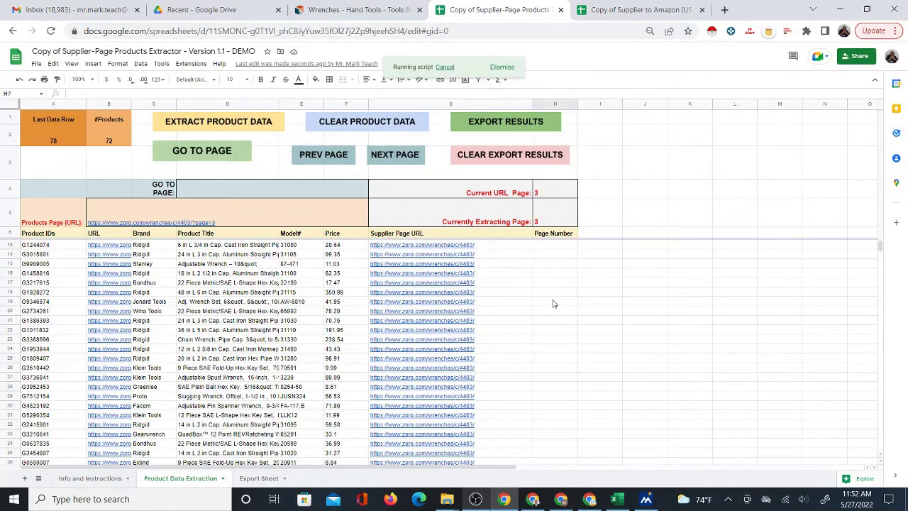
pyautogui.scroll(-6, 554, 304)
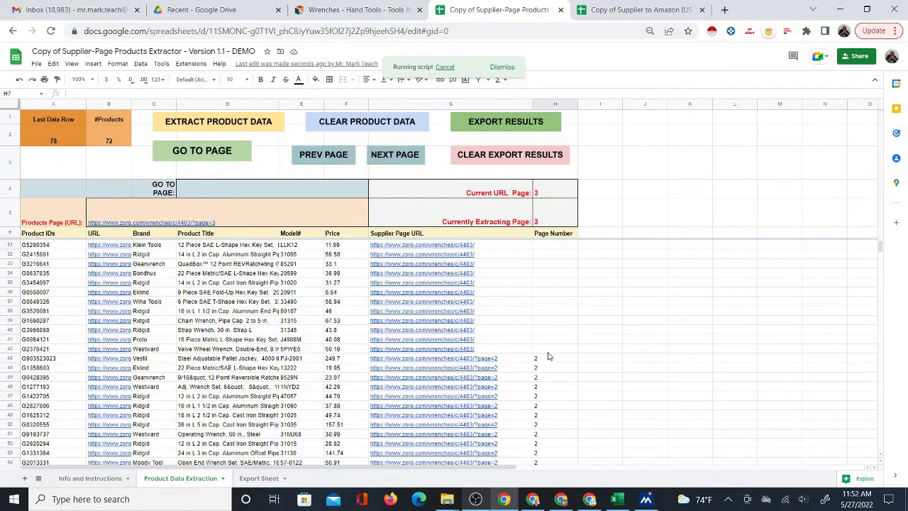
pyautogui.moveTo(547, 351); pyautogui.dragTo(550, 233)
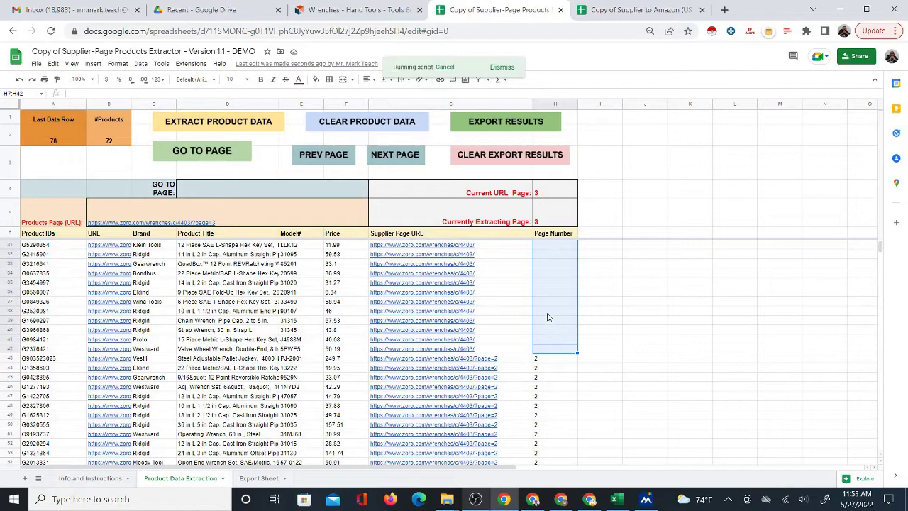
# Cancel the running script once page 4 starts, leaving 112 products through row 118
pyautogui.scroll(-1, 550, 312)
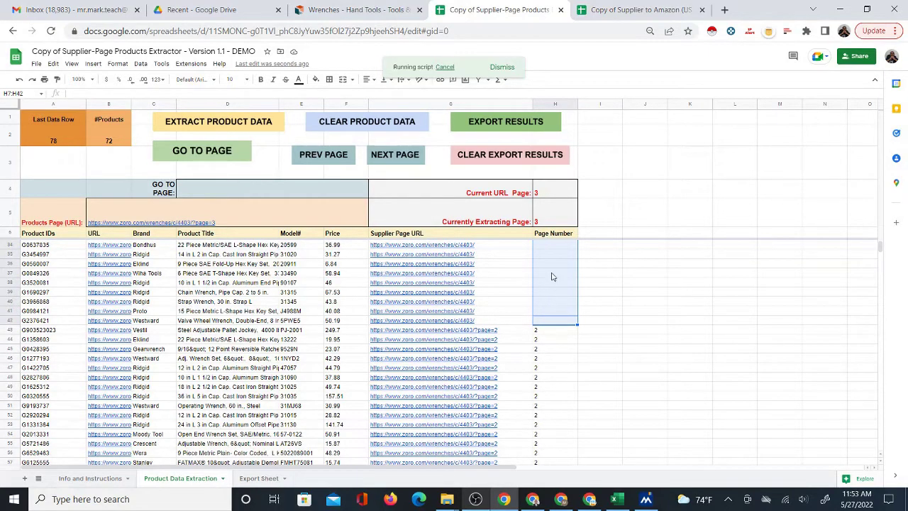
pyautogui.scroll(-2, 554, 333)
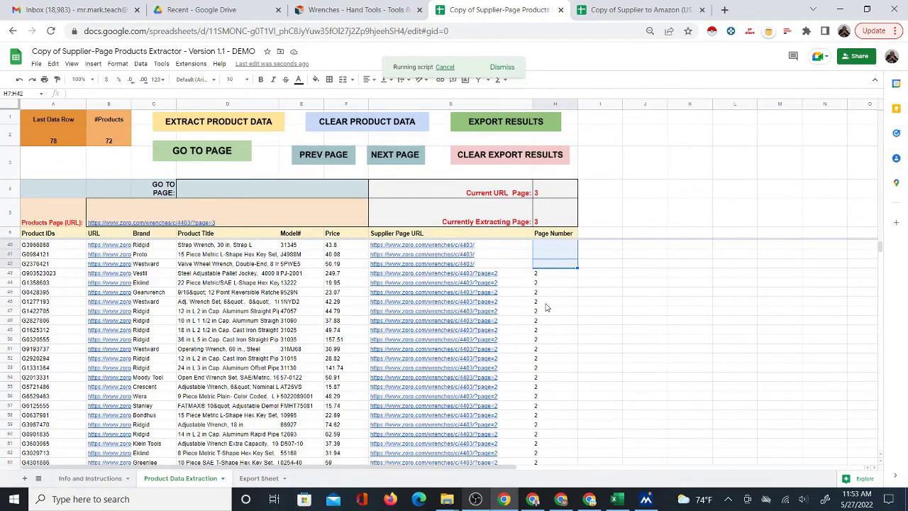
pyautogui.scroll(-9, 546, 306)
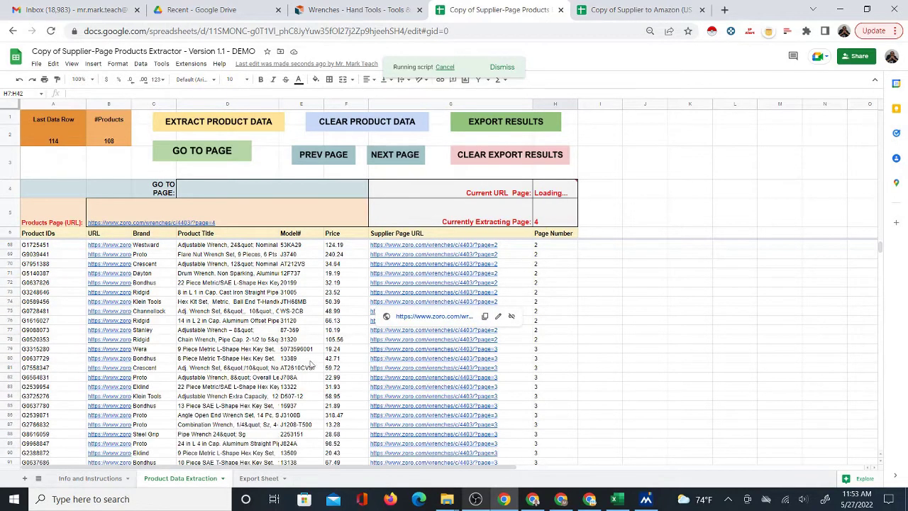
pyautogui.scroll(-9, 310, 364)
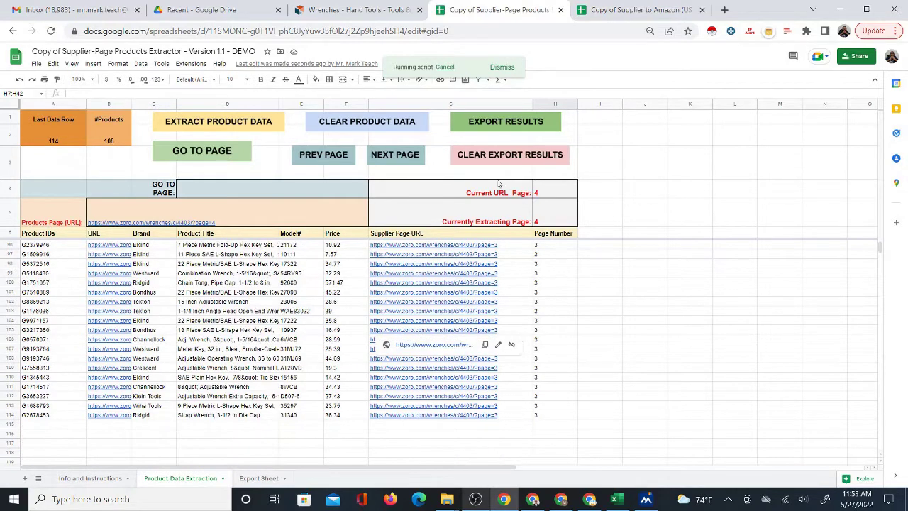
pyautogui.click(445, 67)
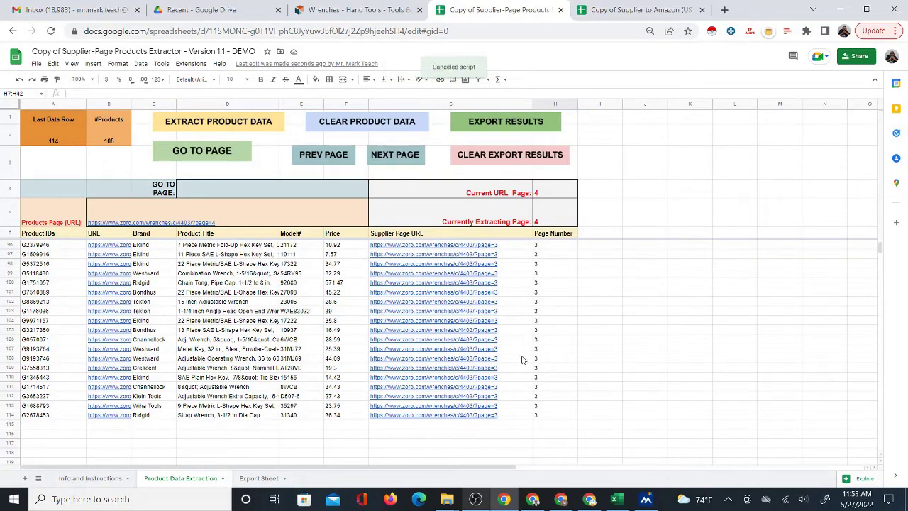
pyautogui.scroll(-3, 522, 363)
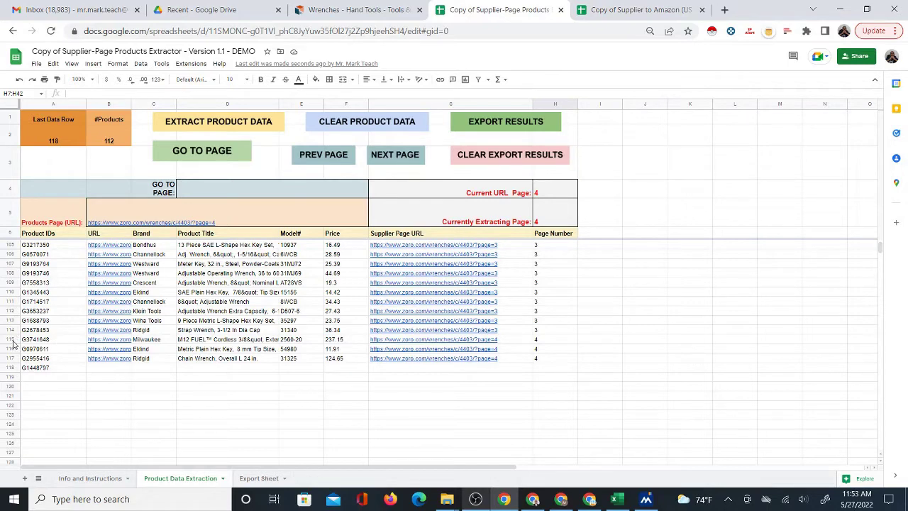
# Delete the partial page-4 rows 115–117, leaving 109 products
pyautogui.moveTo(12, 342); pyautogui.dragTo(12, 359)
pyautogui.rightClick(13, 347)
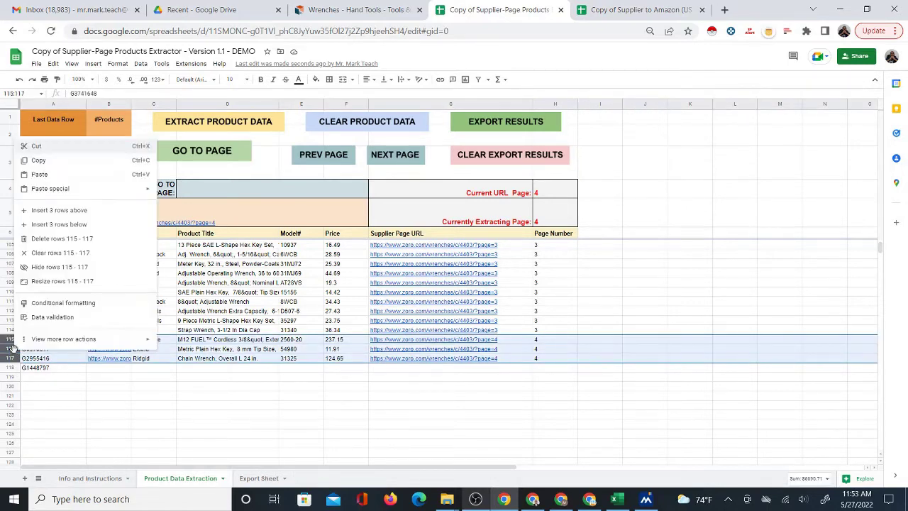
pyautogui.click(46, 240)
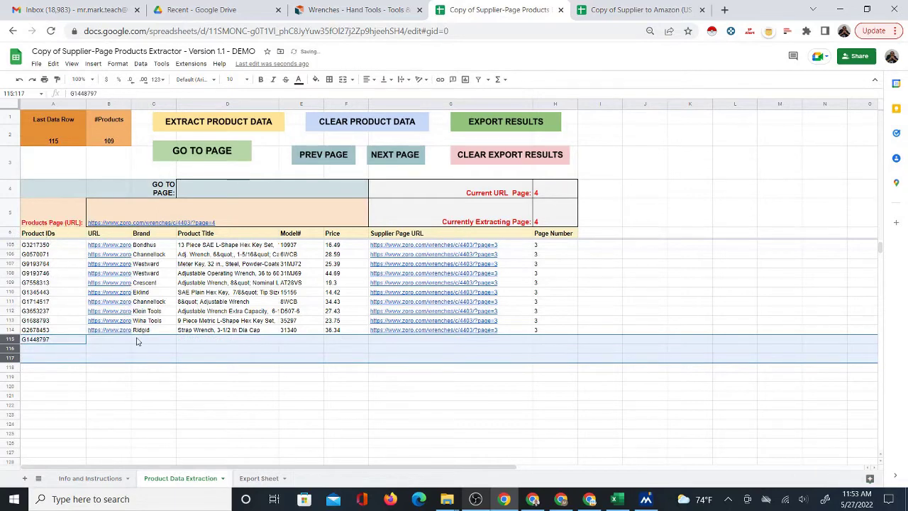
pyautogui.click(66, 341)
pyautogui.scroll(3, 100, 358)
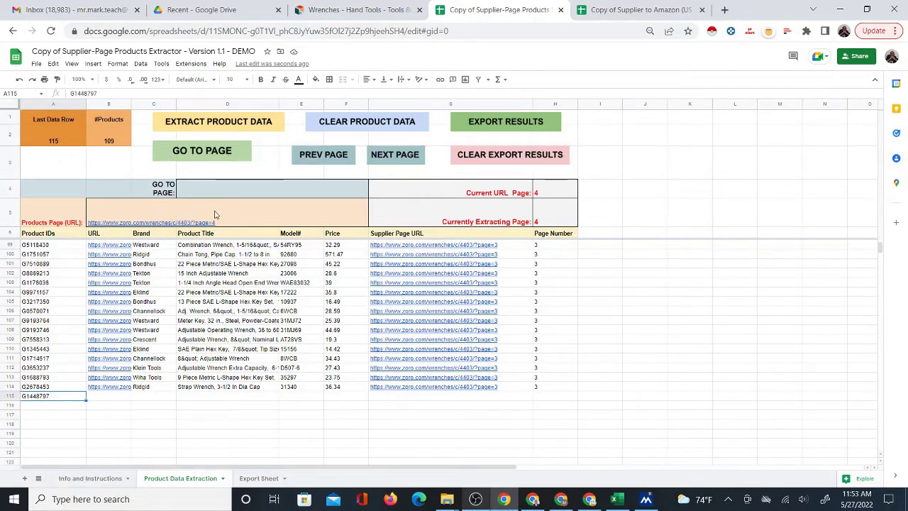
pyautogui.moveTo(211, 222)
pyautogui.click(323, 157)
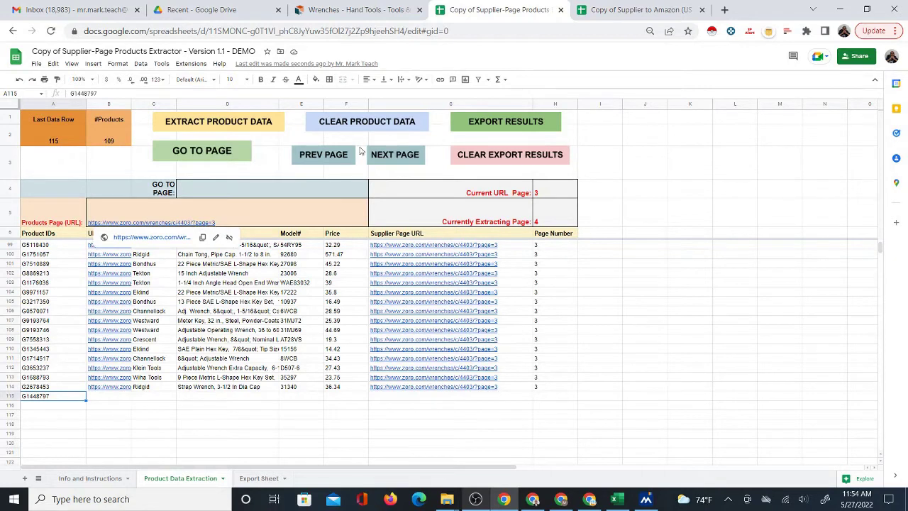
pyautogui.click(389, 158)
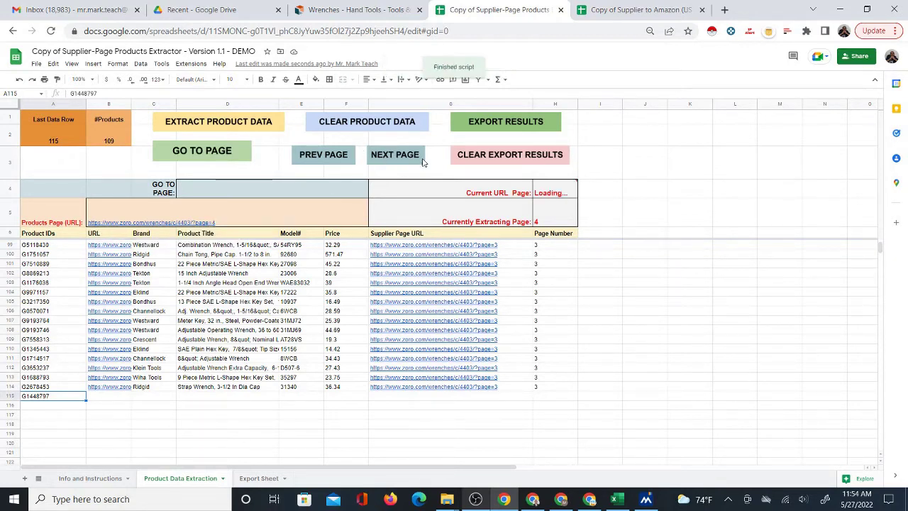
pyautogui.click(422, 161)
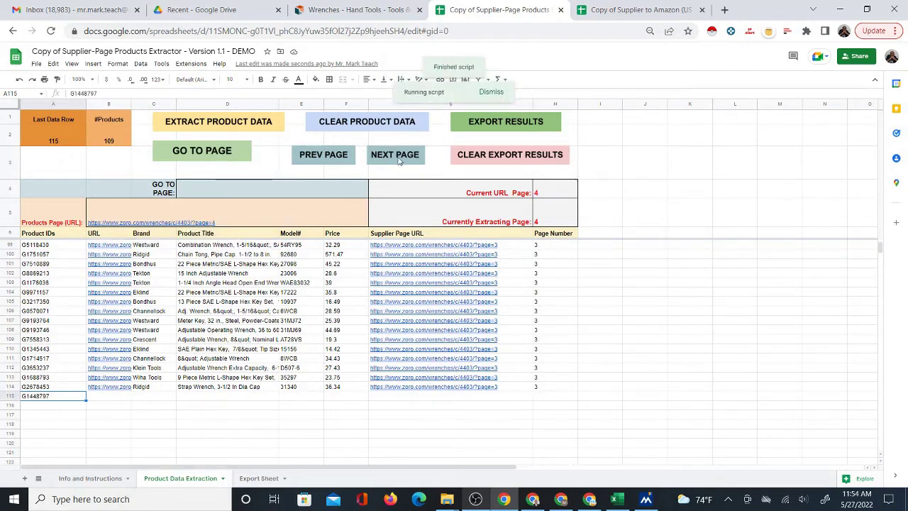
pyautogui.click(326, 162)
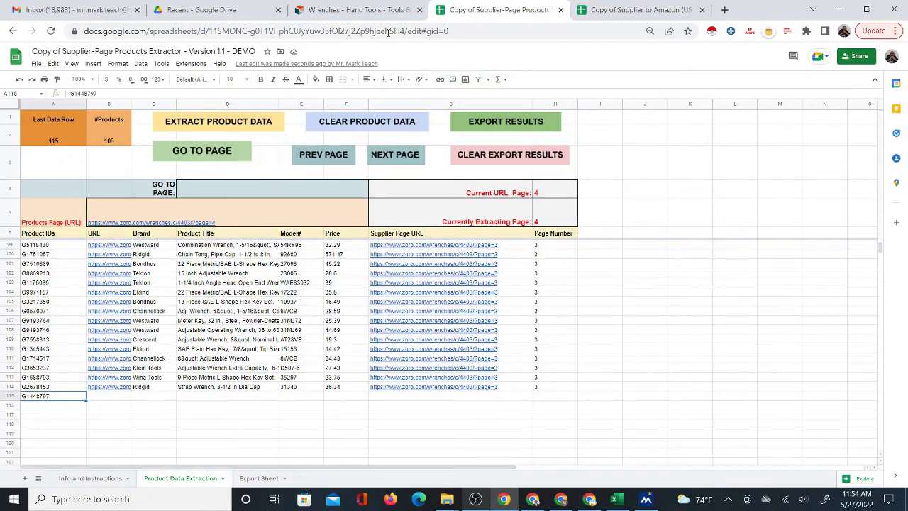
# Switch Zoro's wrench listing to results page 2, then return to the extractor spreadsheet
pyautogui.click(355, 10)
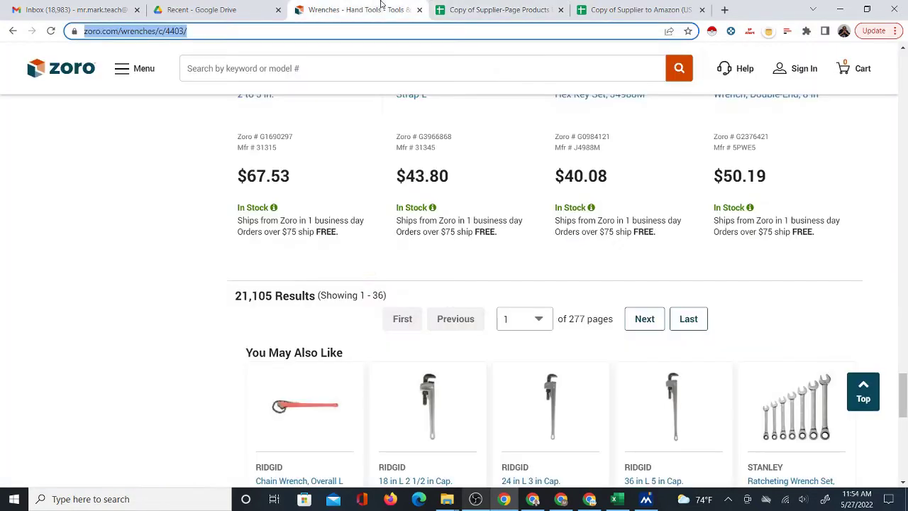
pyautogui.click(534, 320)
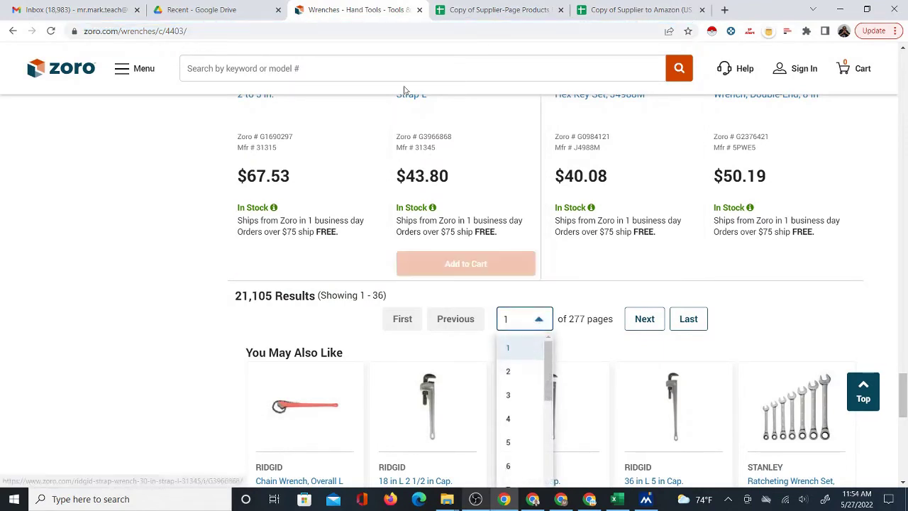
pyautogui.click(519, 372)
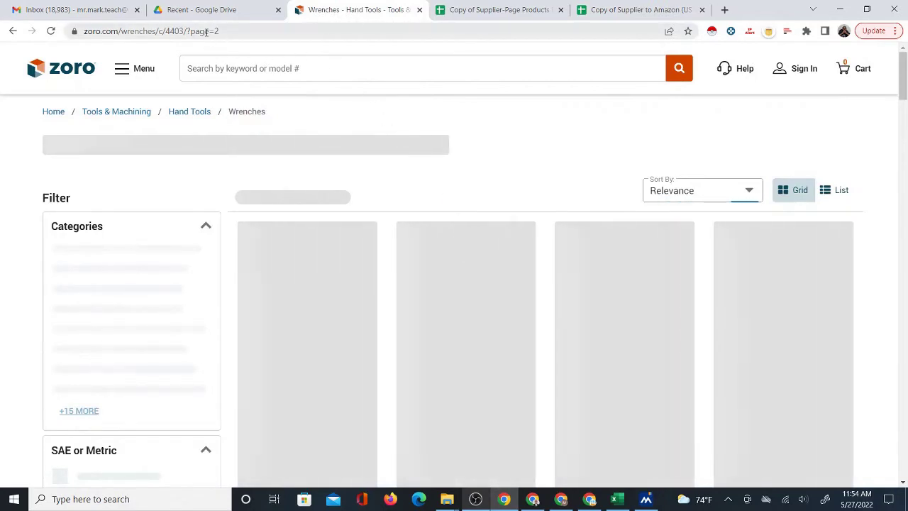
pyautogui.click(462, 16)
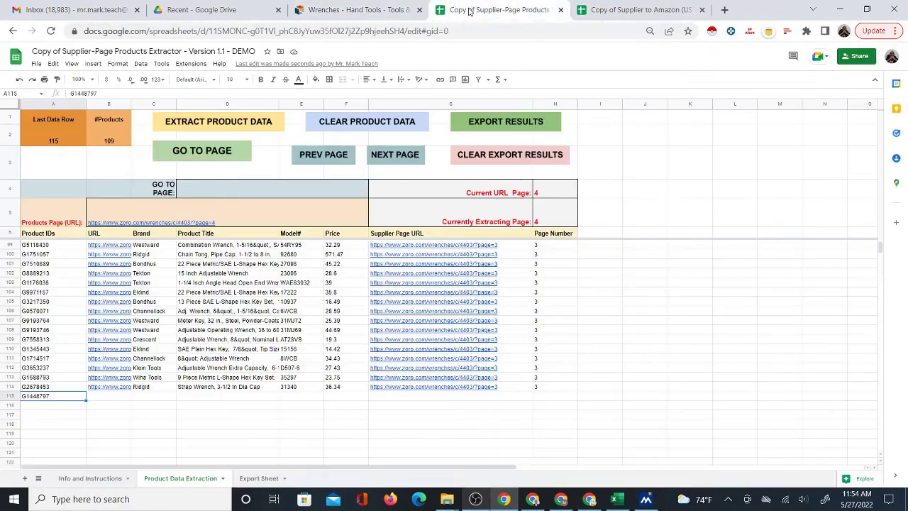
# Enter 100 in the GO TO PAGE cell, apply it, and verify H4 and B5 show page 100
pyautogui.click(275, 188)
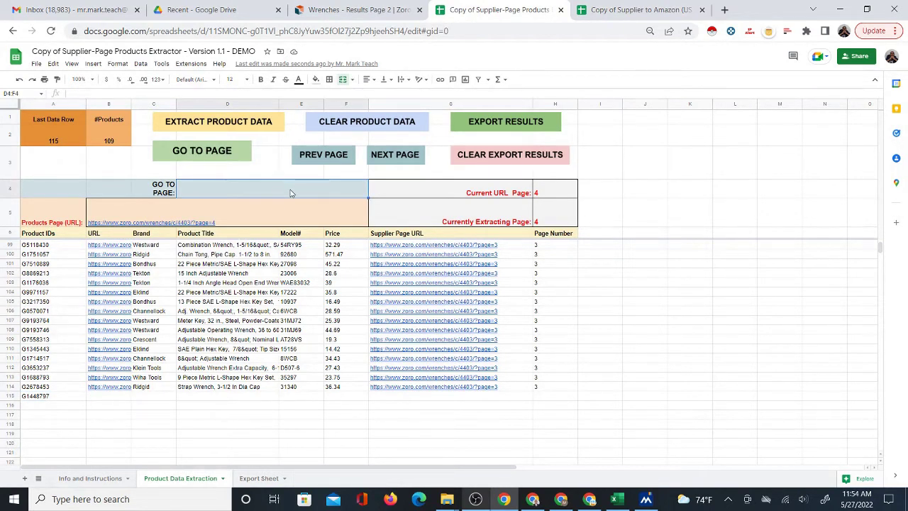
pyautogui.write('100')
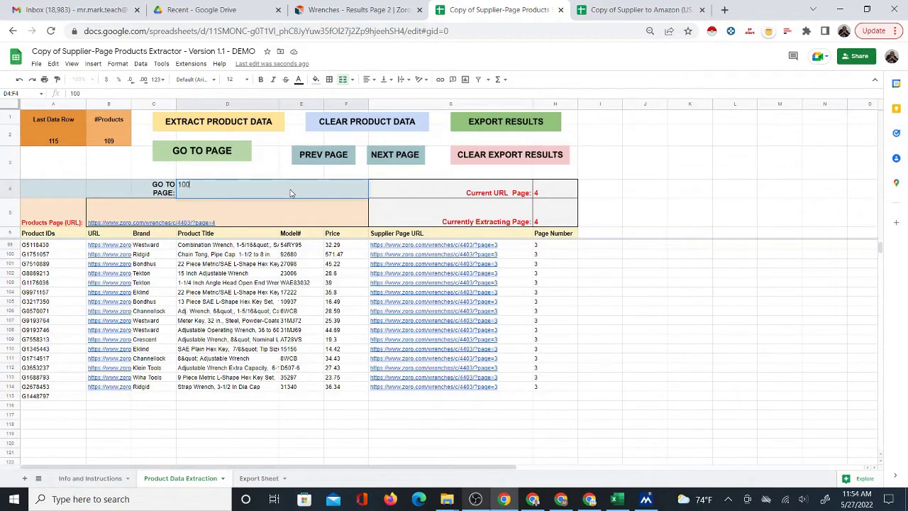
pyautogui.press('Return')
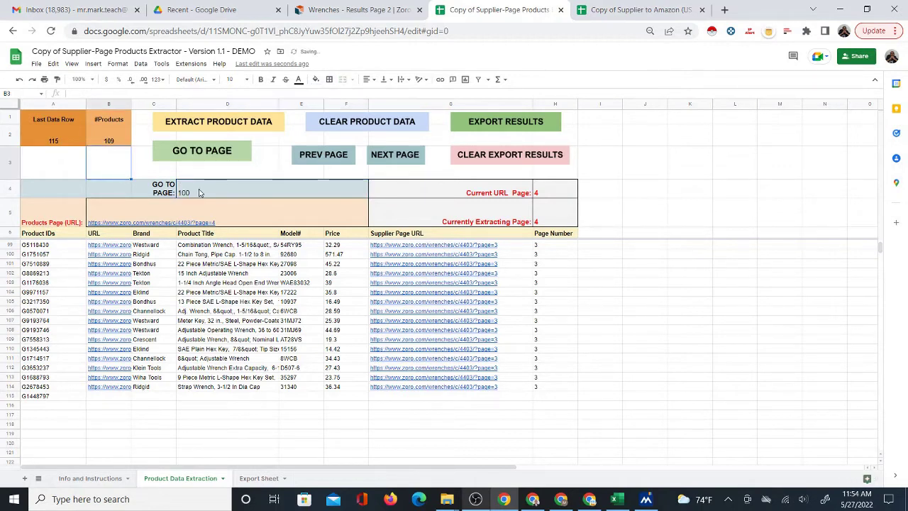
pyautogui.click(218, 192)
pyautogui.click(204, 155)
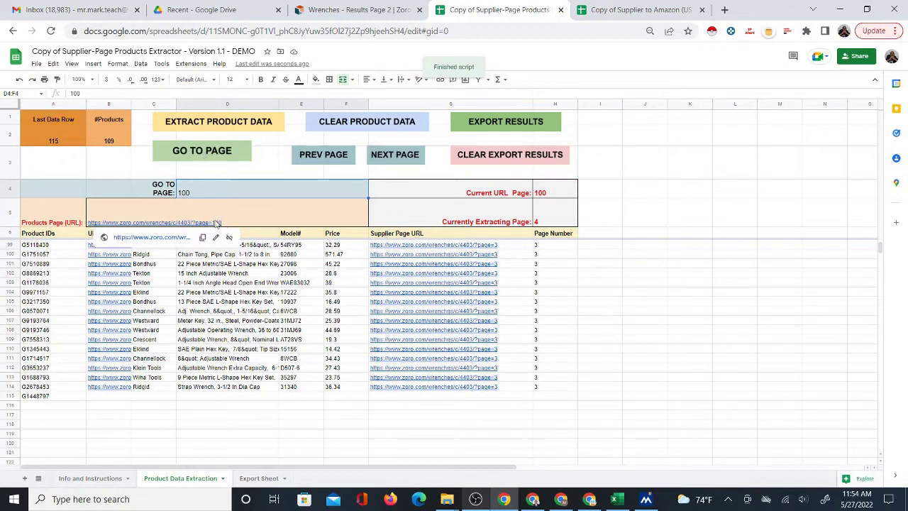
pyautogui.click(495, 196)
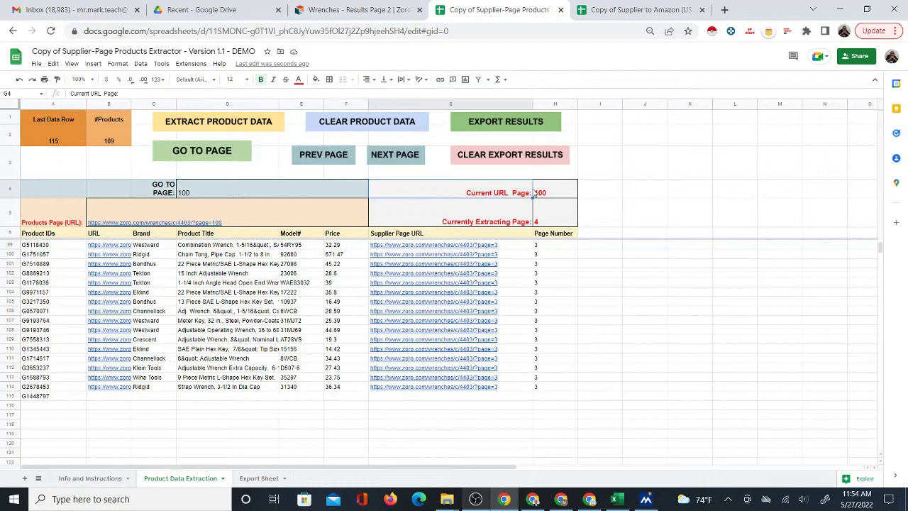
pyautogui.click(568, 191)
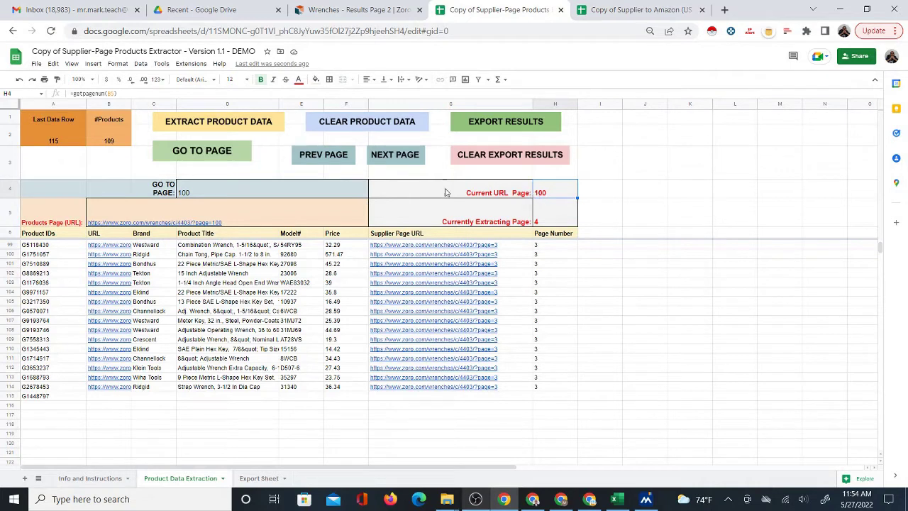
pyautogui.click(236, 211)
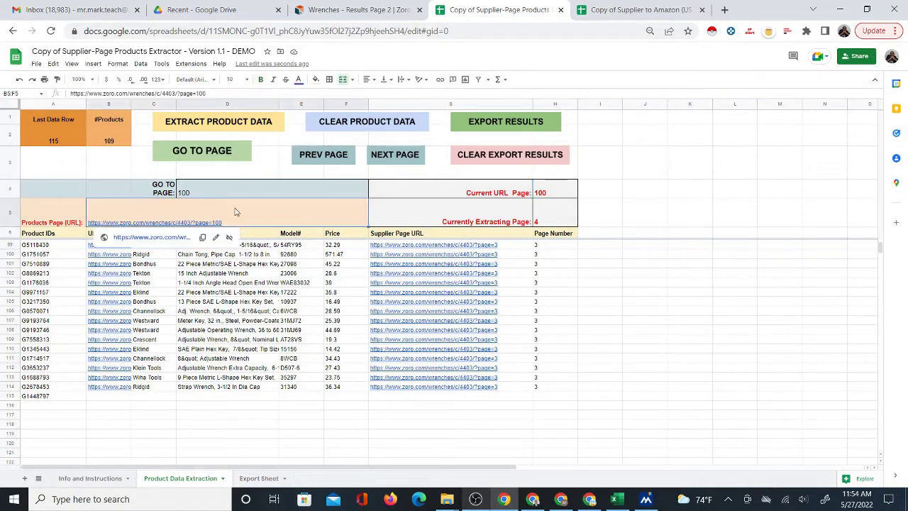
pyautogui.click(211, 194)
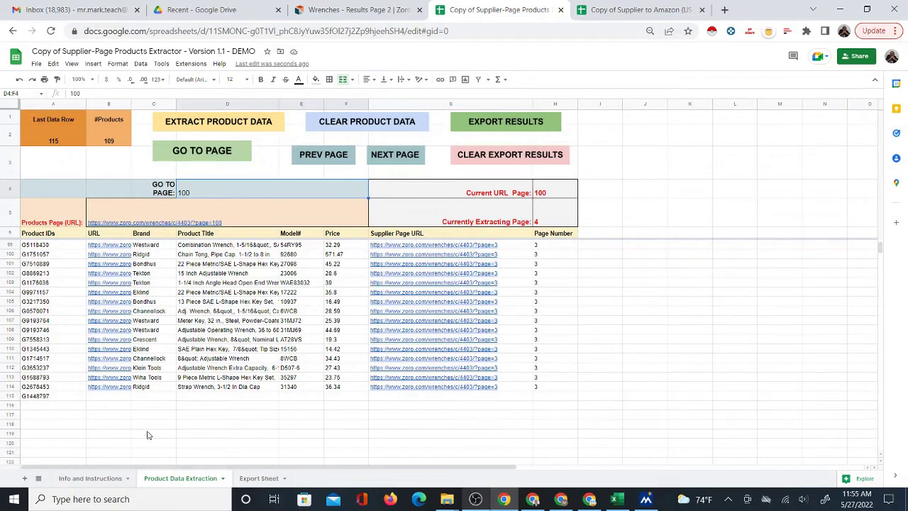
# Clear the stray product ID in A115 and extract page 100's wrenches, reaching 144 products
pyautogui.click(62, 400)
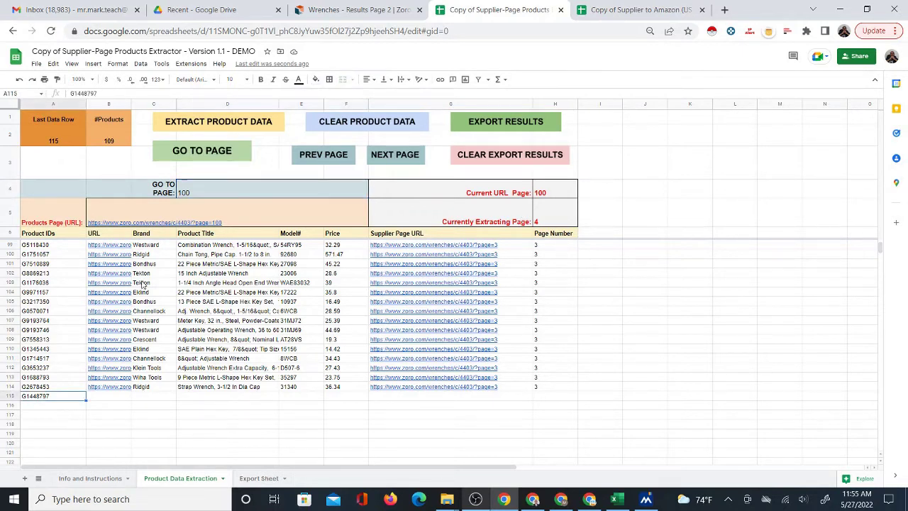
pyautogui.press('Delete')
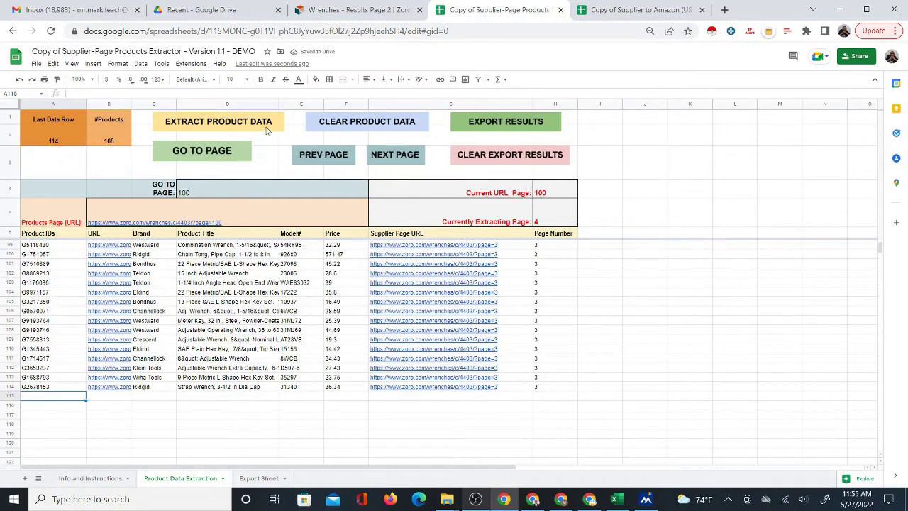
pyautogui.click(245, 124)
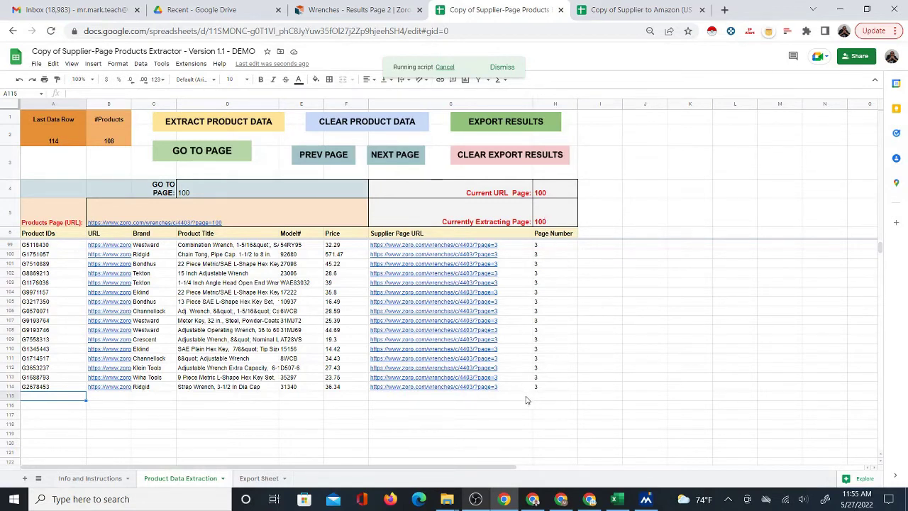
pyautogui.scroll(-1, 527, 397)
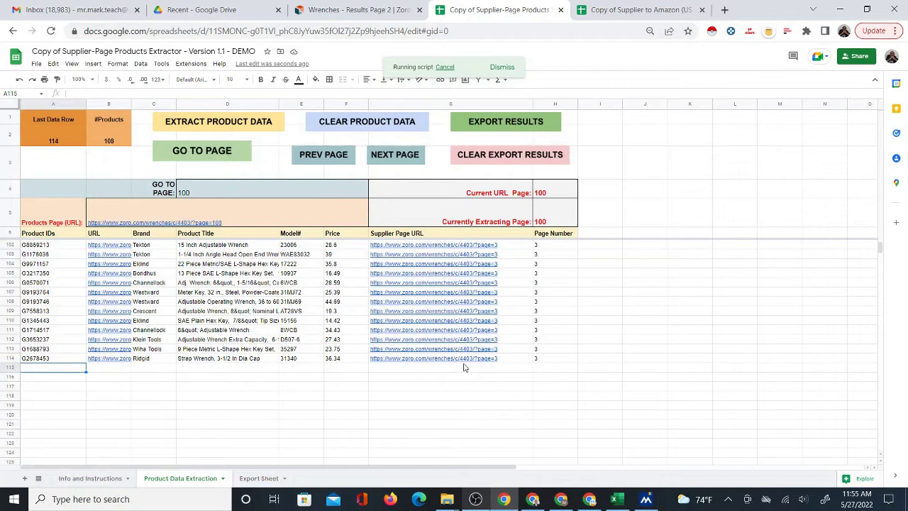
pyautogui.moveTo(464, 366)
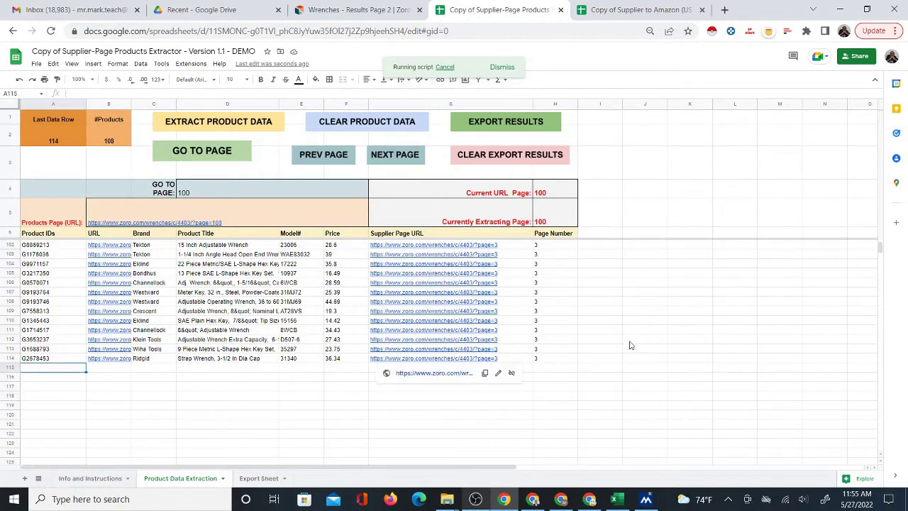
pyautogui.click(609, 334)
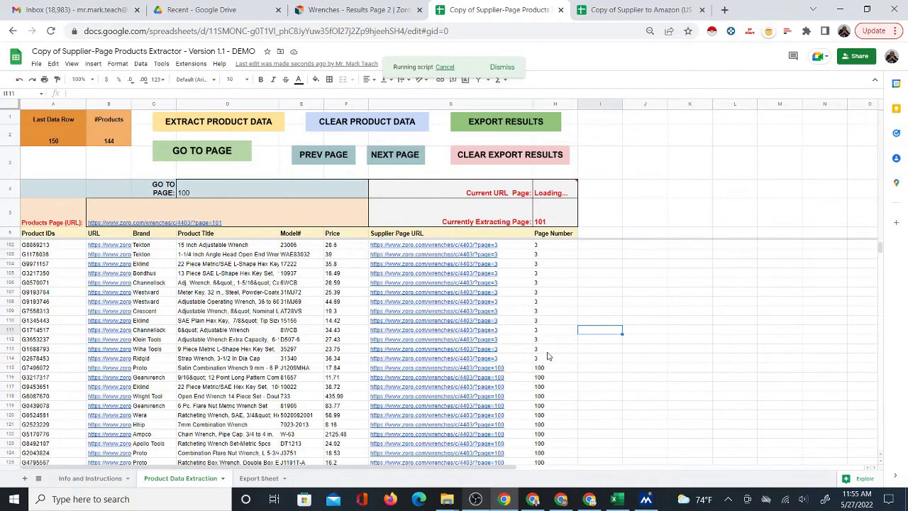
pyautogui.scroll(-3, 554, 360)
pyautogui.scroll(-6, 561, 364)
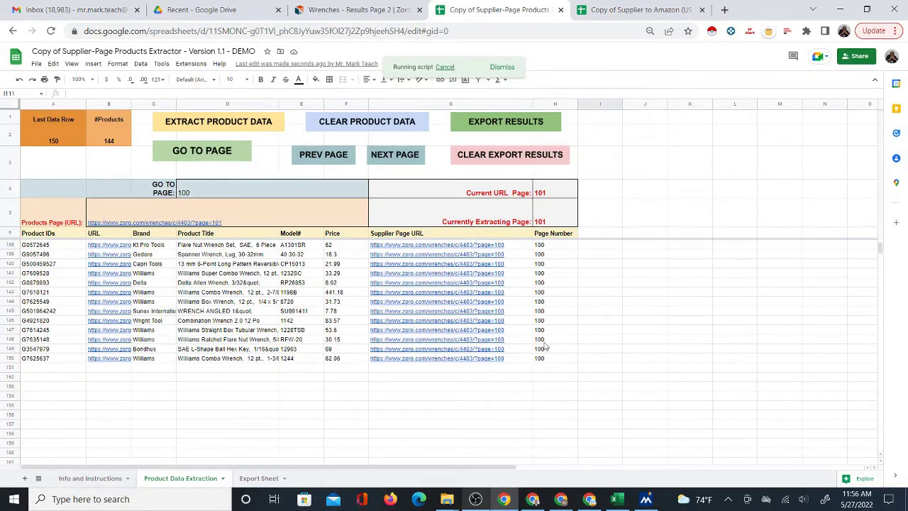
# Let the script append page 101's wrenches, reaching 182 products through row 188
pyautogui.scroll(5, 560, 348)
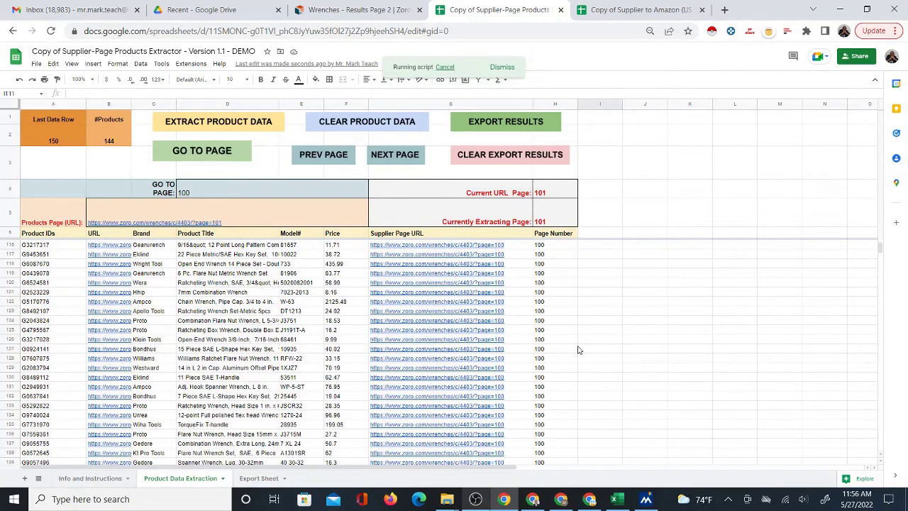
pyautogui.scroll(-3, 576, 344)
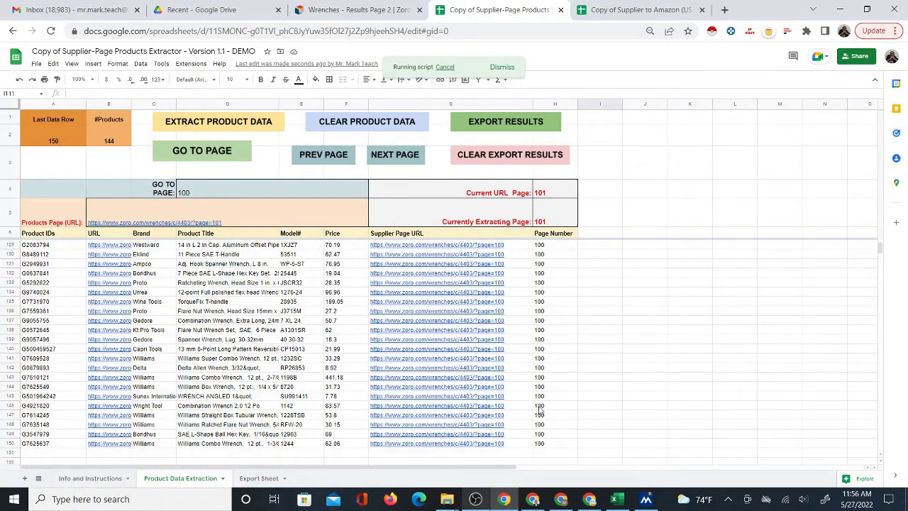
pyautogui.scroll(5, 539, 410)
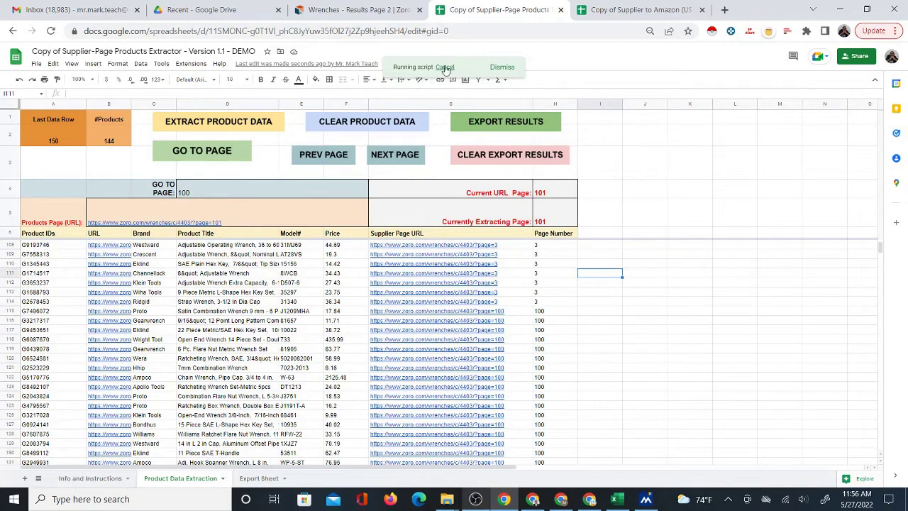
pyautogui.scroll(-7, 561, 332)
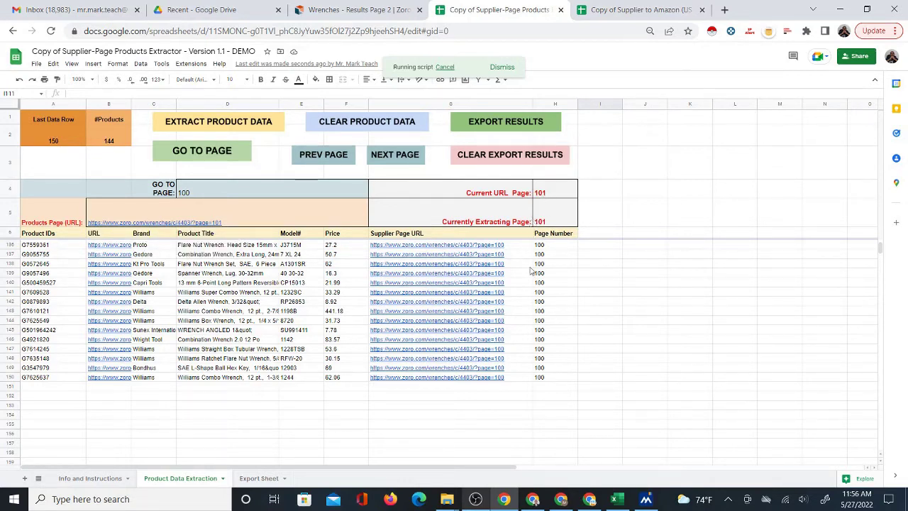
pyautogui.scroll(-1, 589, 392)
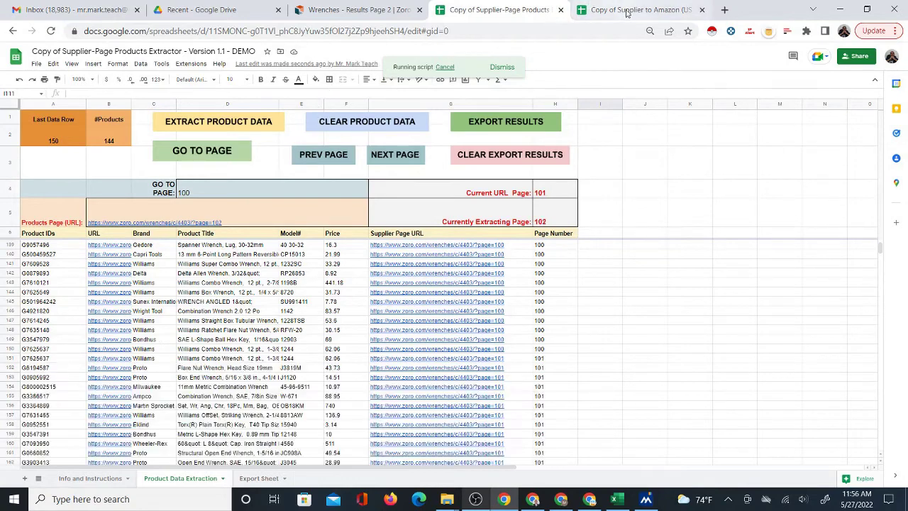
# Cancel the running extraction script at page 102, then glance at the Matcher and return
pyautogui.click(444, 68)
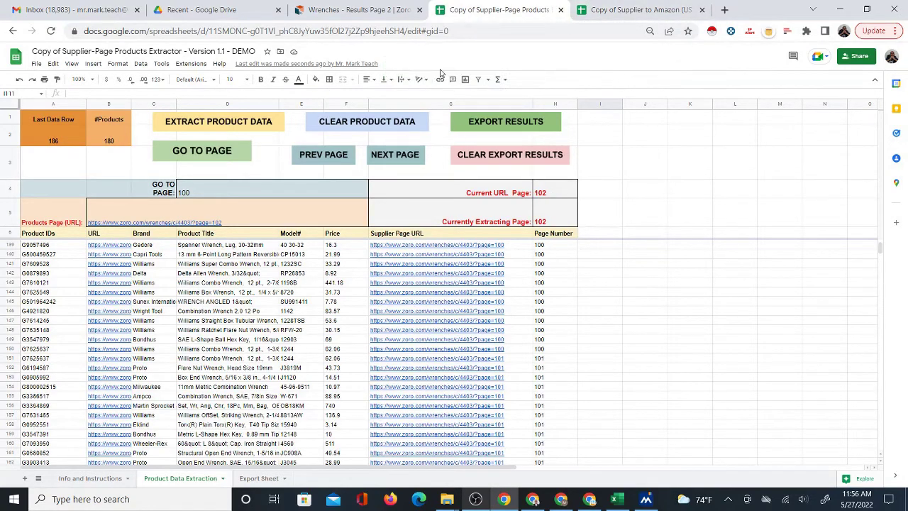
pyautogui.scroll(-5, 533, 341)
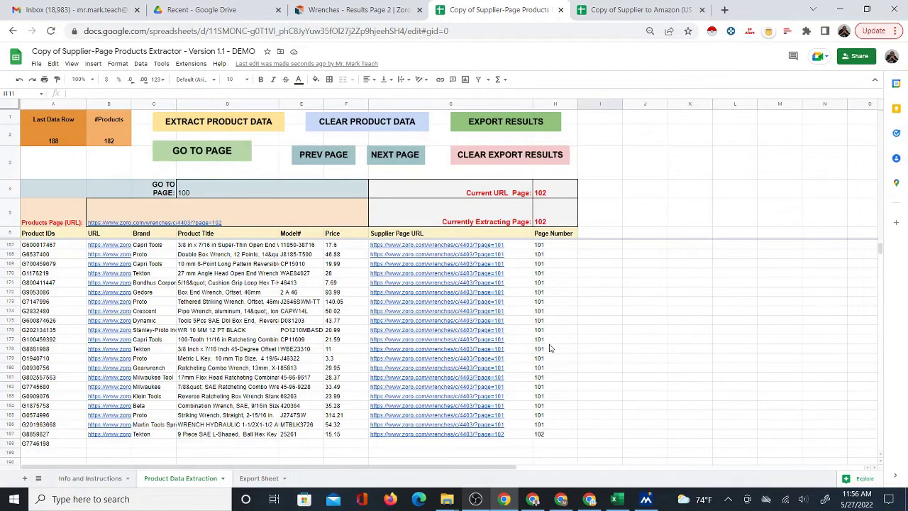
pyautogui.click(614, 9)
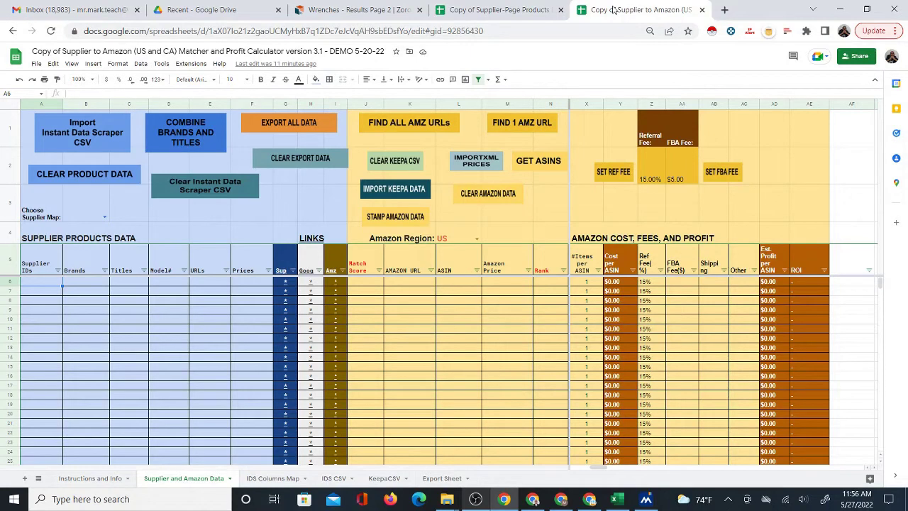
pyautogui.click(494, 7)
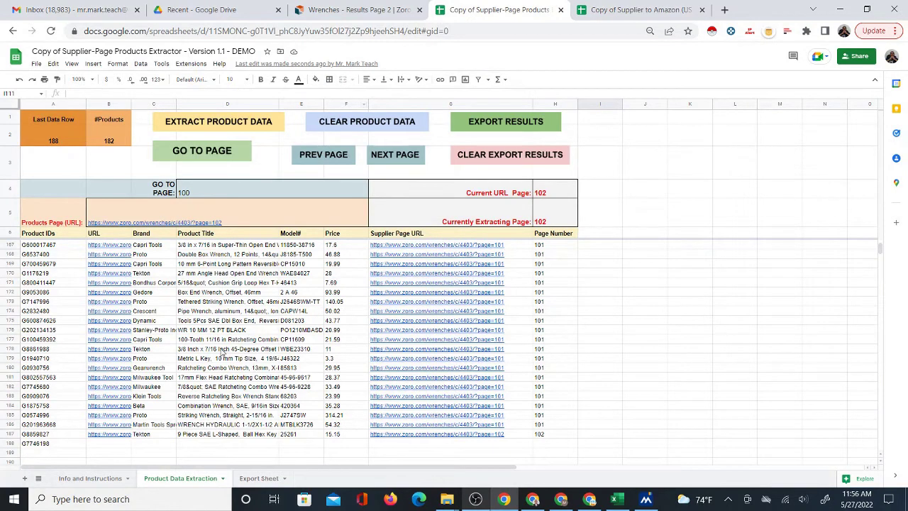
pyautogui.moveTo(208, 433); pyautogui.dragTo(288, 239)
pyautogui.click(641, 9)
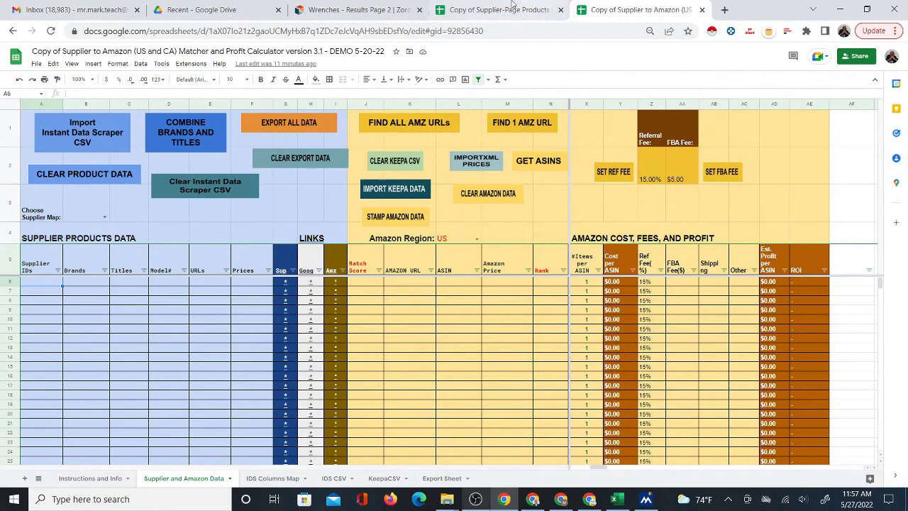
pyautogui.click(489, 9)
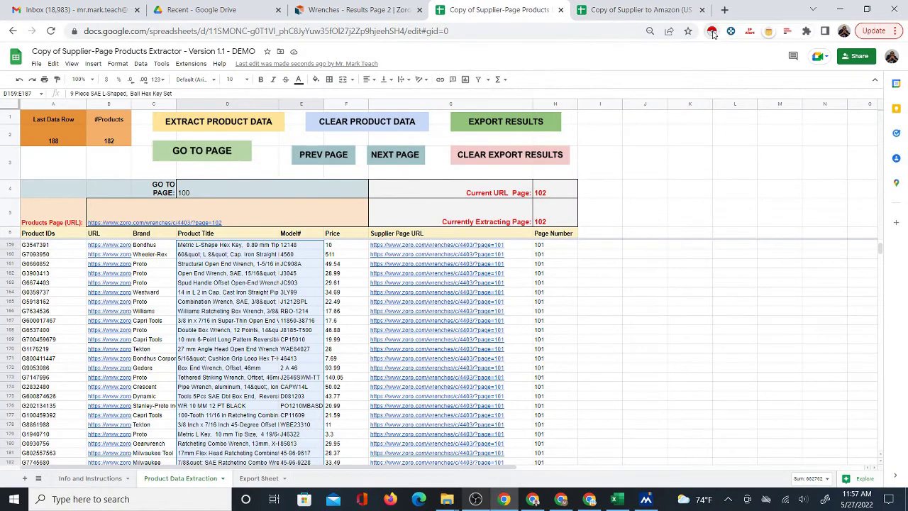
pyautogui.click(342, 11)
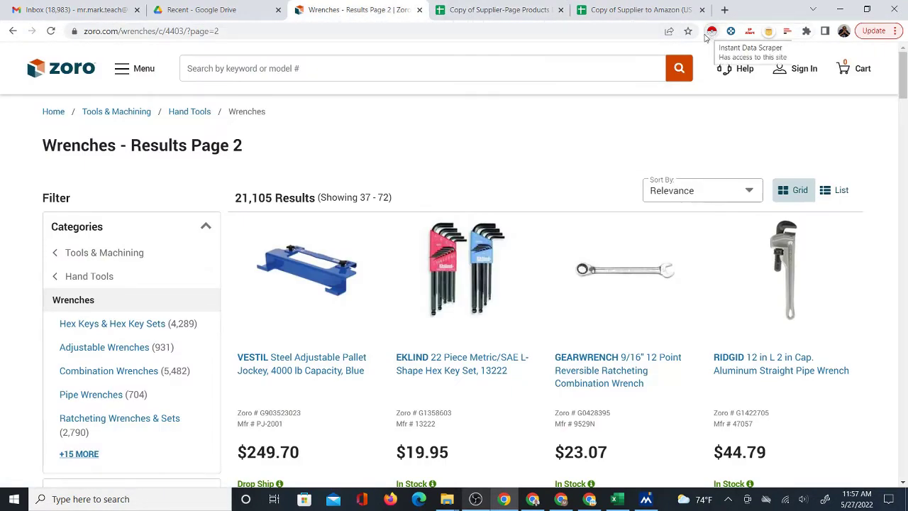
pyautogui.click(497, 10)
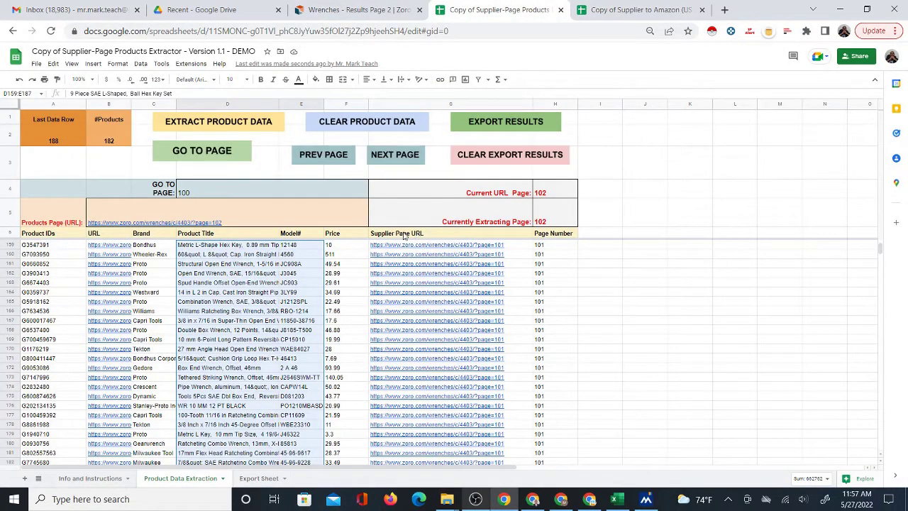
pyautogui.click(162, 246)
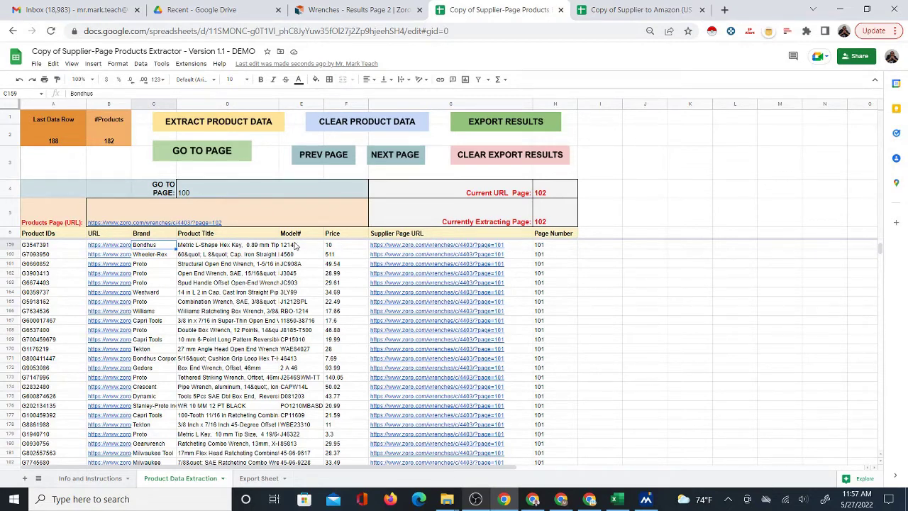
pyautogui.click(509, 235)
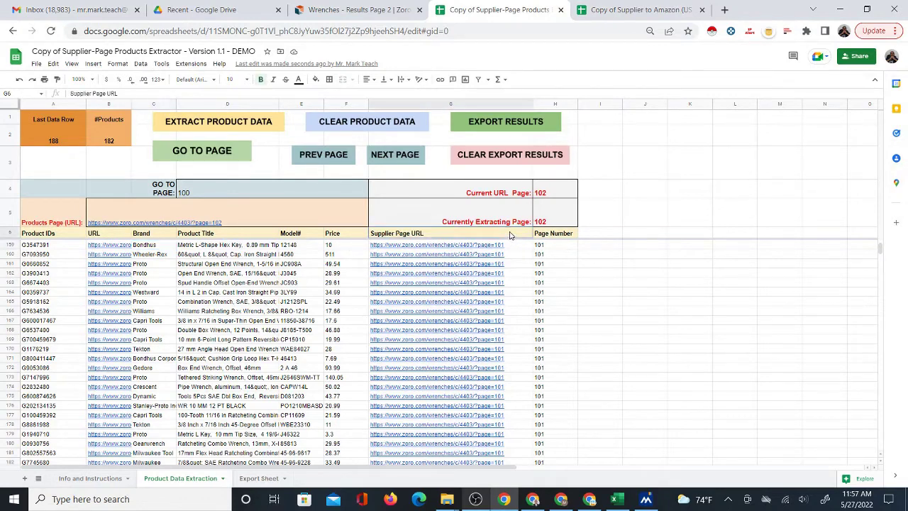
pyautogui.click(565, 230)
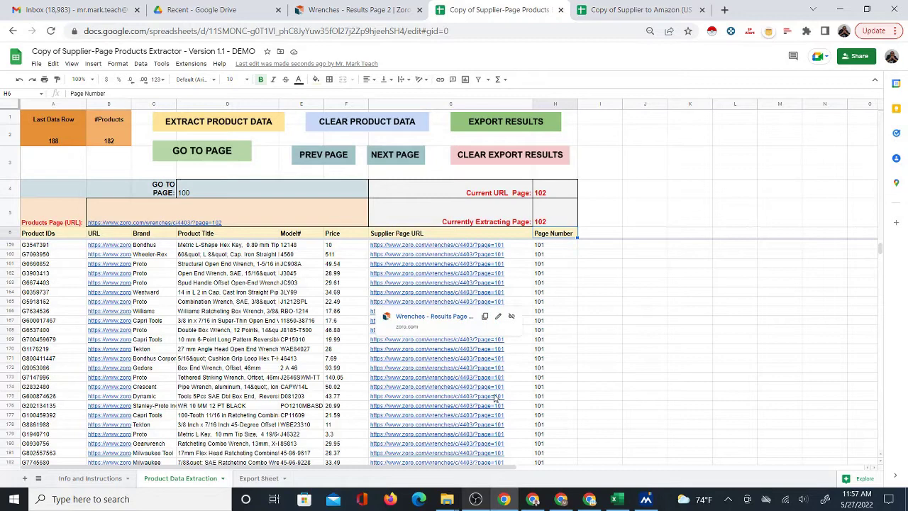
pyautogui.scroll(-5, 490, 388)
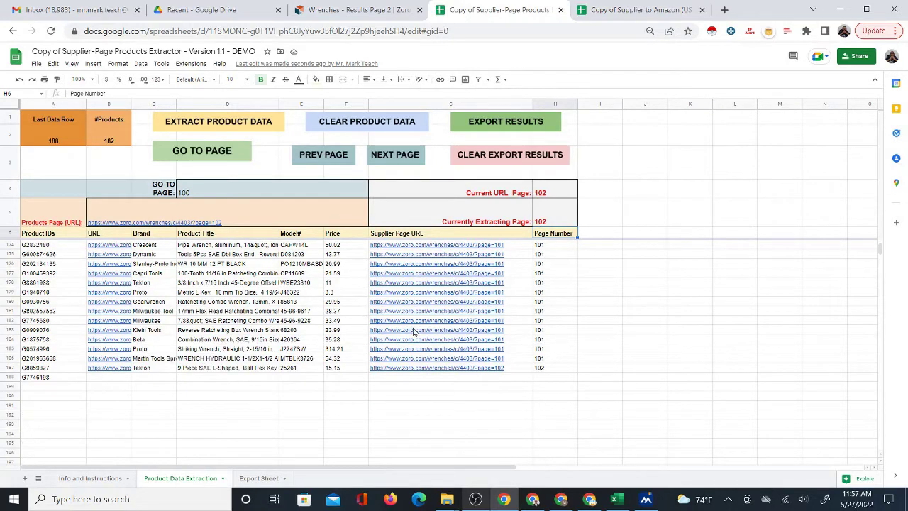
pyautogui.scroll(15, 381, 307)
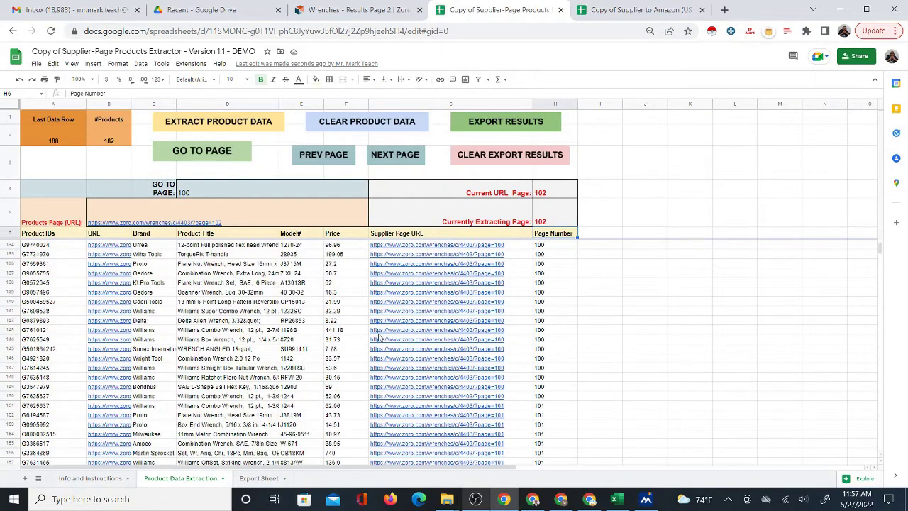
pyautogui.scroll(10, 381, 337)
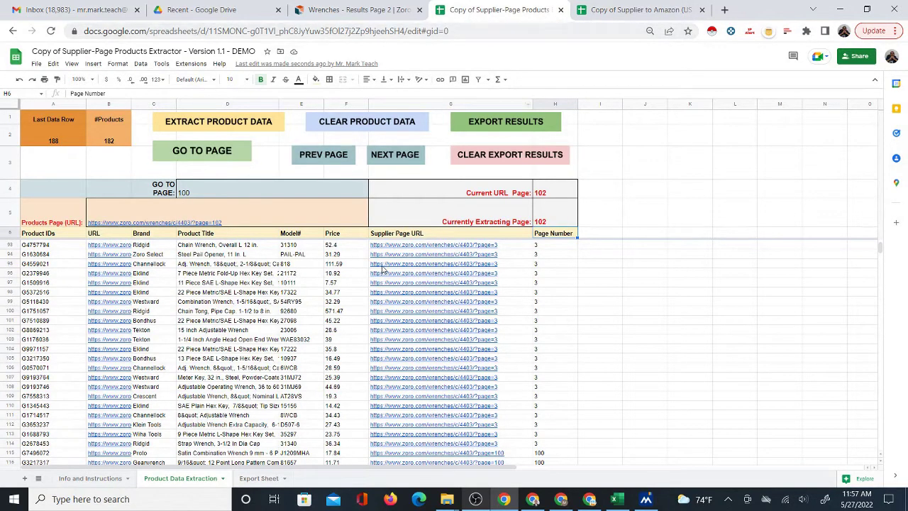
pyautogui.scroll(7, 348, 260)
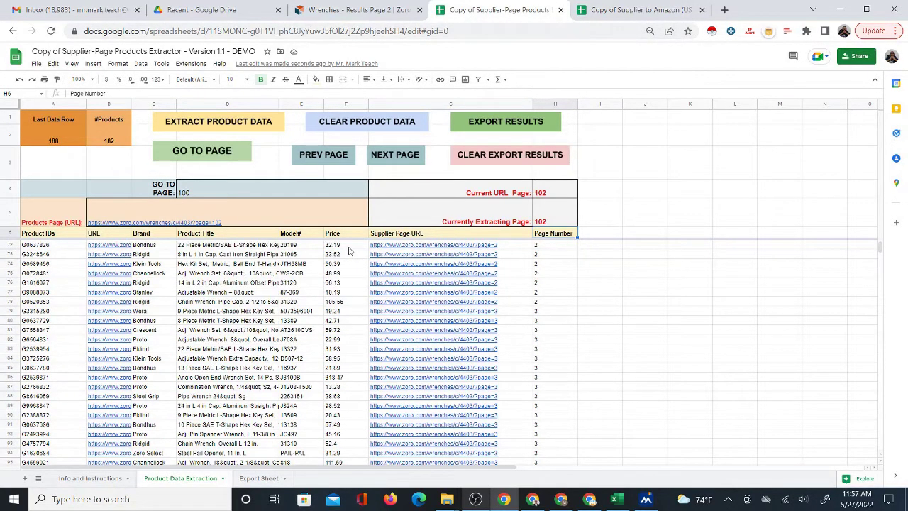
pyautogui.scroll(10, 331, 265)
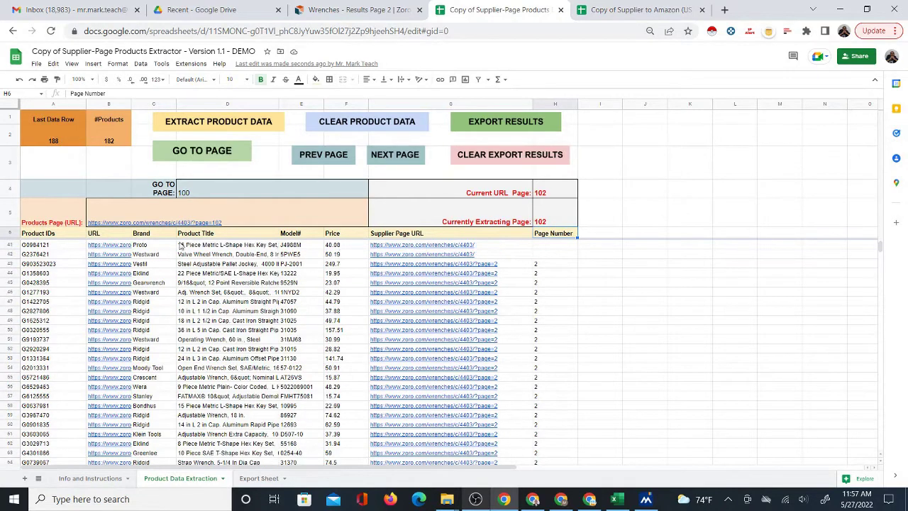
# Select A6:H188, from the Product IDs header through Page Number, and copy it
pyautogui.moveTo(881, 247); pyautogui.dragTo(879, 229)
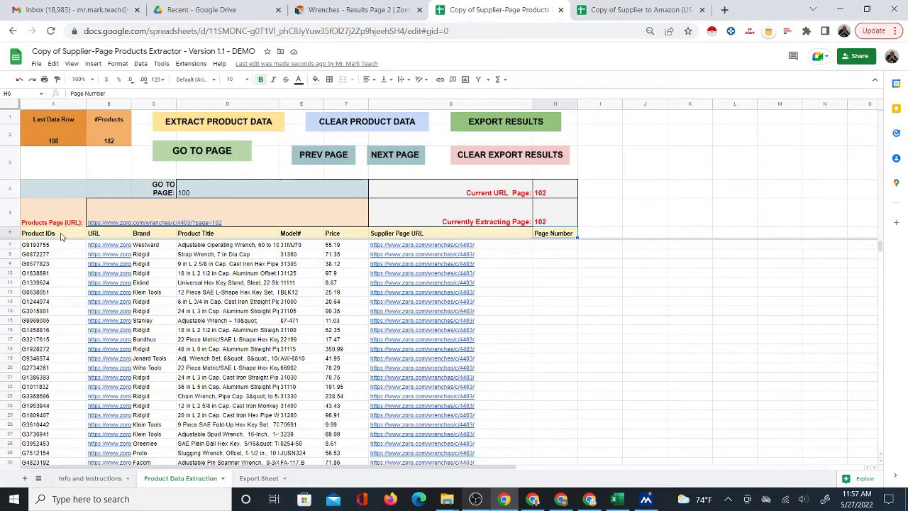
pyautogui.moveTo(60, 236); pyautogui.dragTo(352, 370)
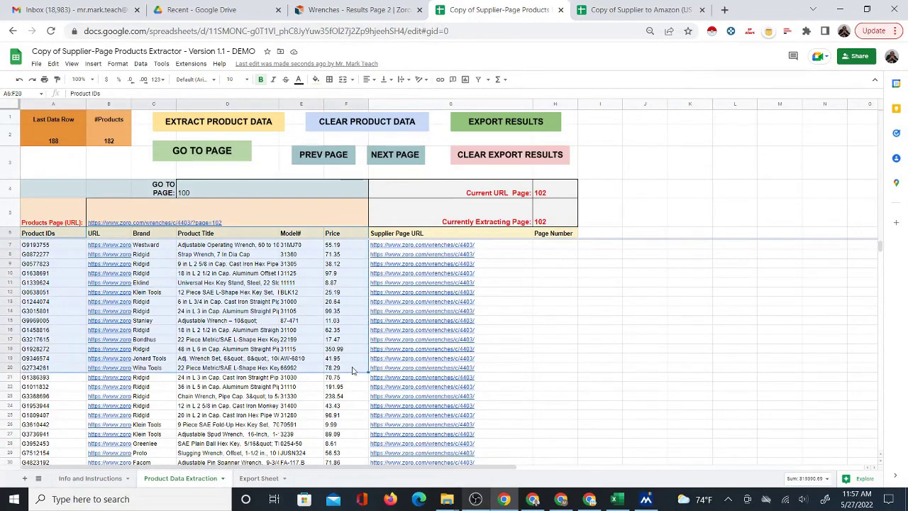
pyautogui.hotkey('ctrl', 'shift', 'Down')
pyautogui.scroll(-15, 361, 376)
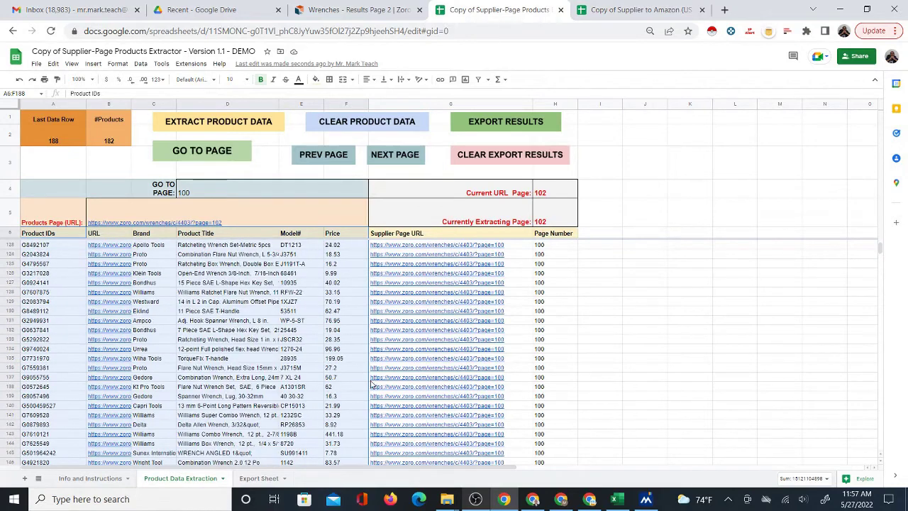
pyautogui.moveTo(882, 257); pyautogui.dragTo(882, 247)
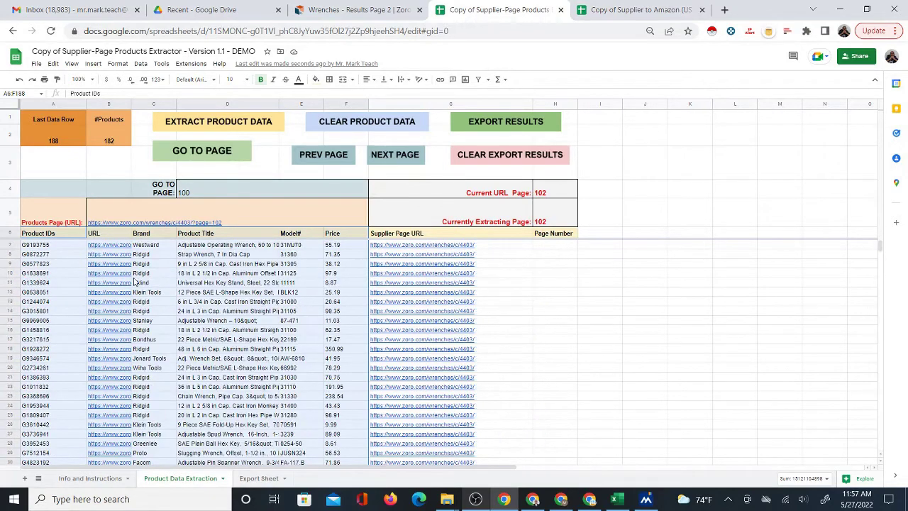
pyautogui.moveTo(69, 240); pyautogui.dragTo(348, 239)
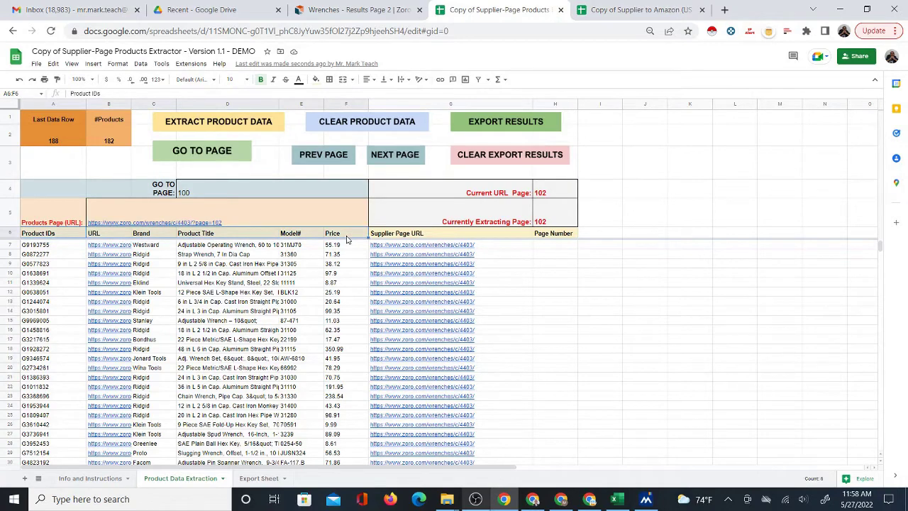
pyautogui.moveTo(68, 232); pyautogui.dragTo(568, 237)
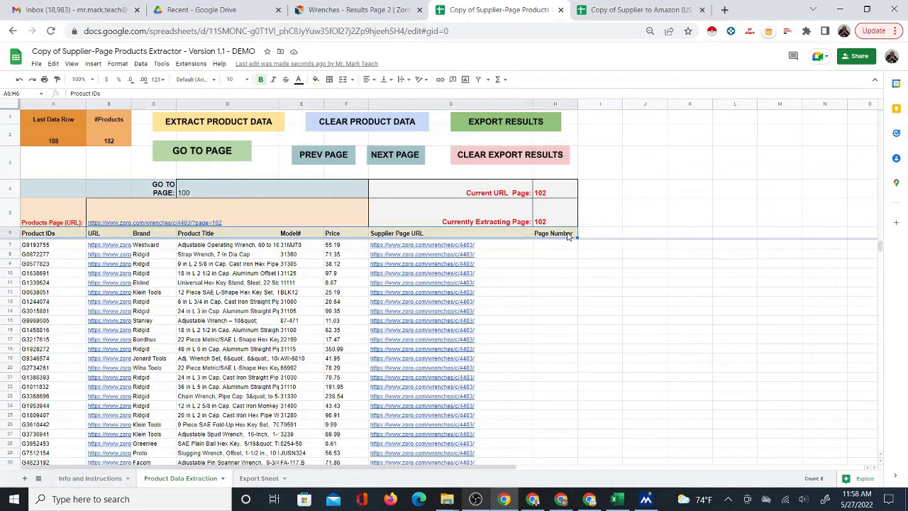
pyautogui.hotkey('ctrl', 'shift', 'Down')
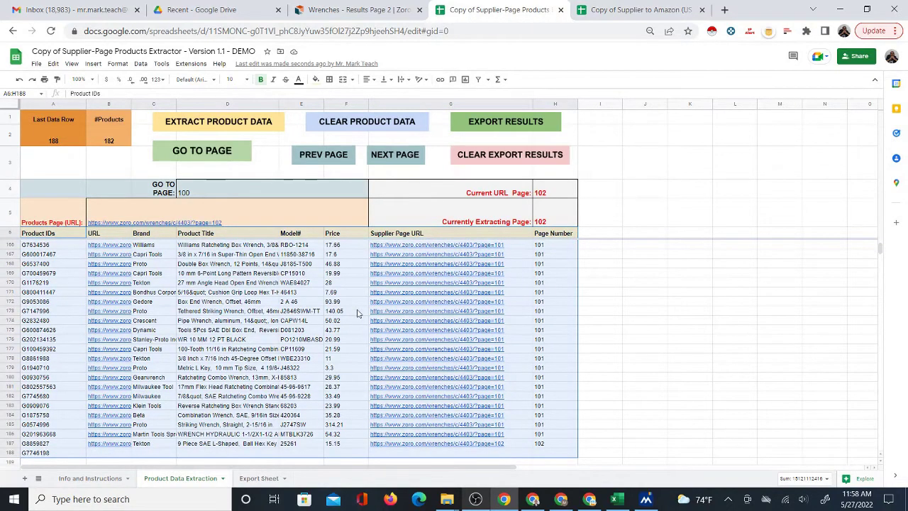
pyautogui.rightClick(360, 310)
pyautogui.click(400, 91)
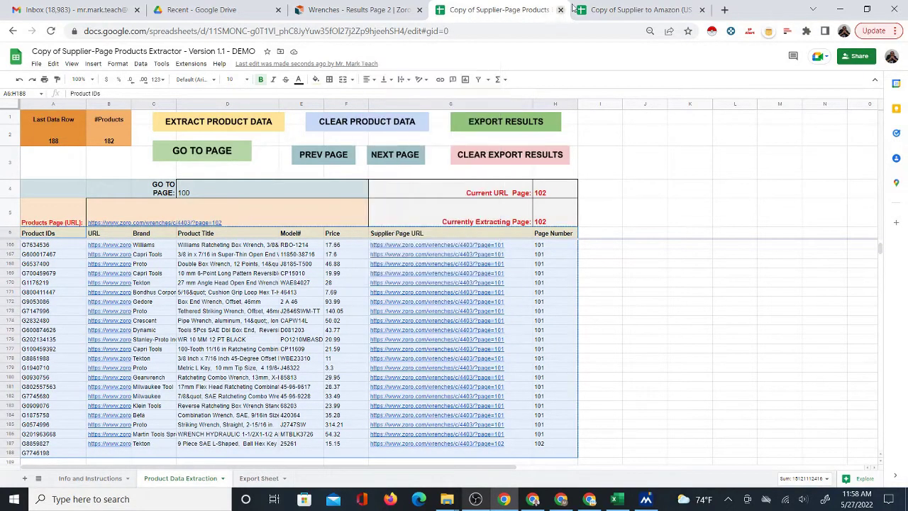
# Paste the copied product table as values only into A1 of the matcher's IDS CSV sheet
pyautogui.click(619, 10)
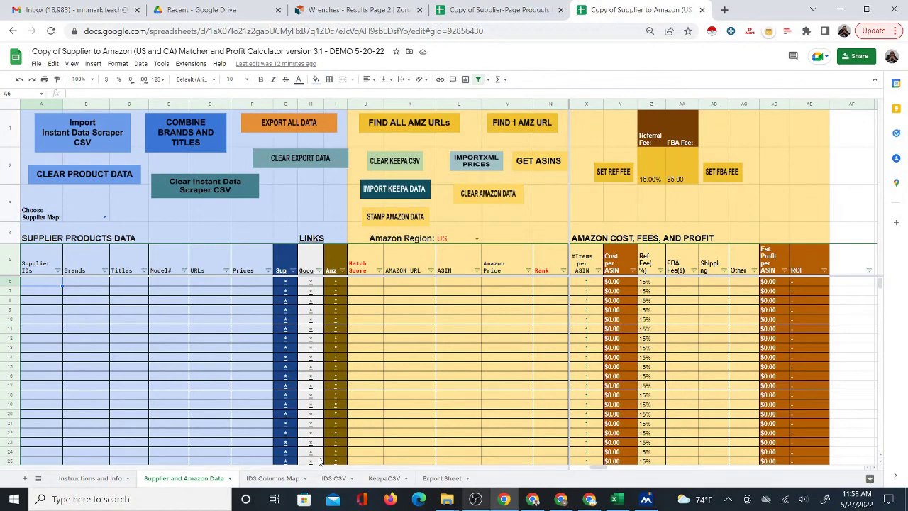
pyautogui.click(333, 479)
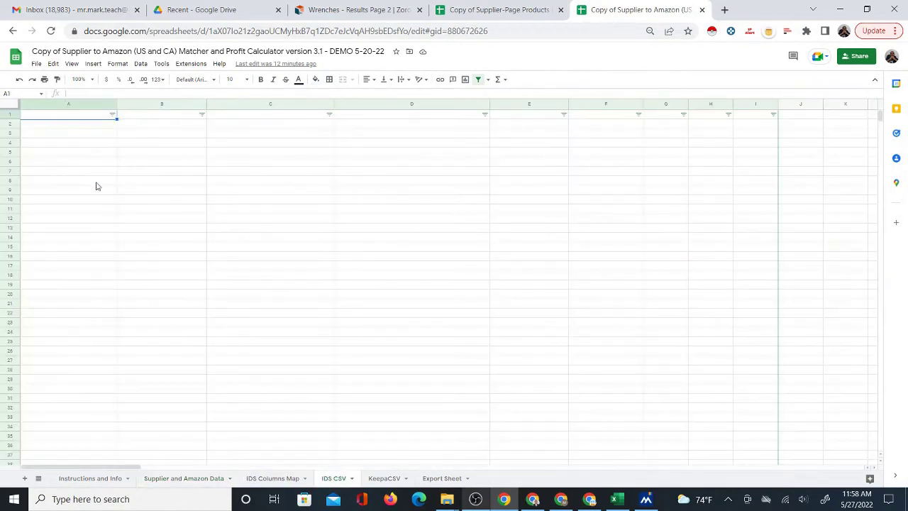
pyautogui.click(183, 480)
pyautogui.click(333, 479)
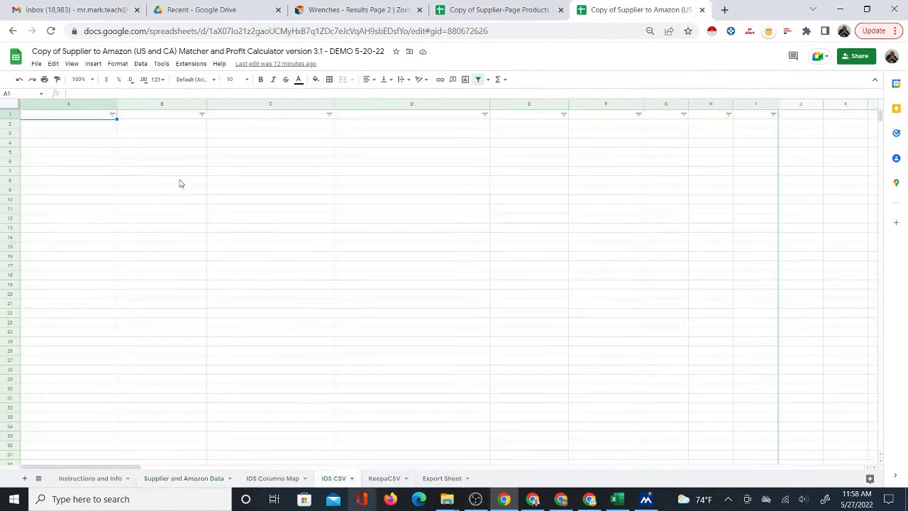
pyautogui.rightClick(71, 115)
pyautogui.moveTo(142, 165)
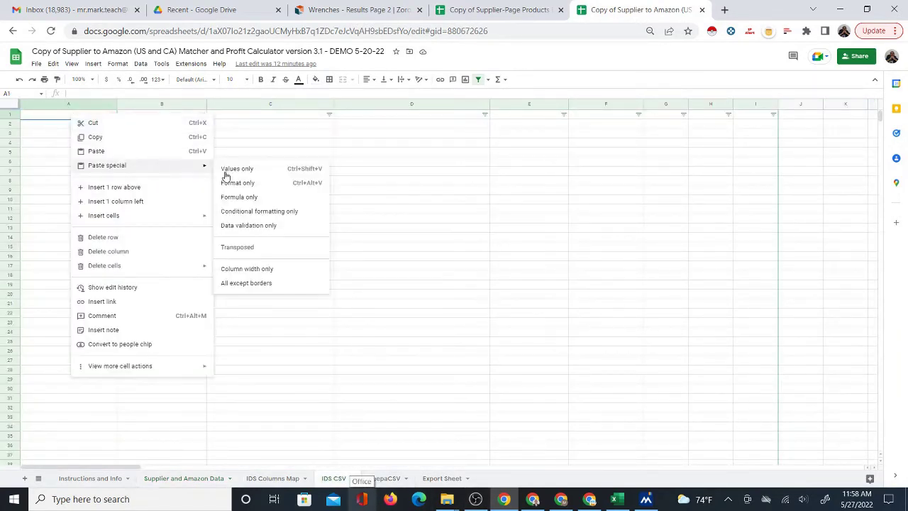
pyautogui.click(247, 171)
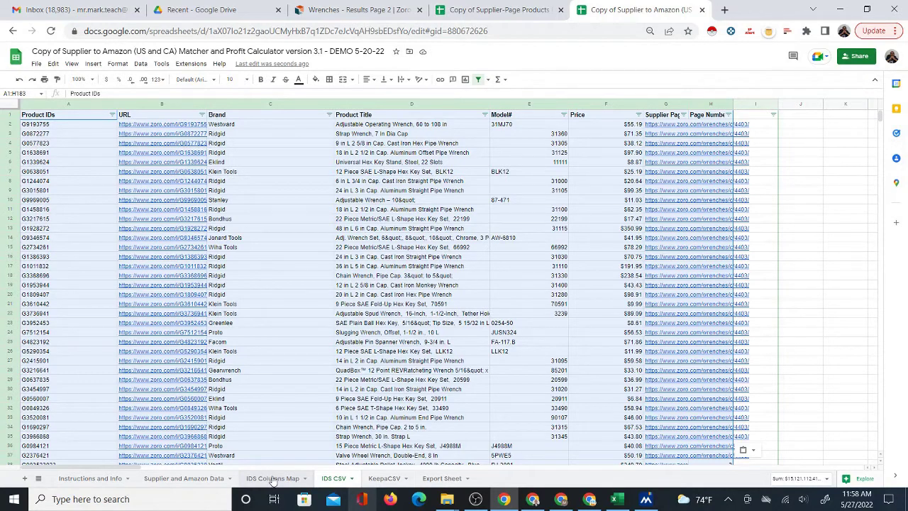
pyautogui.click(273, 478)
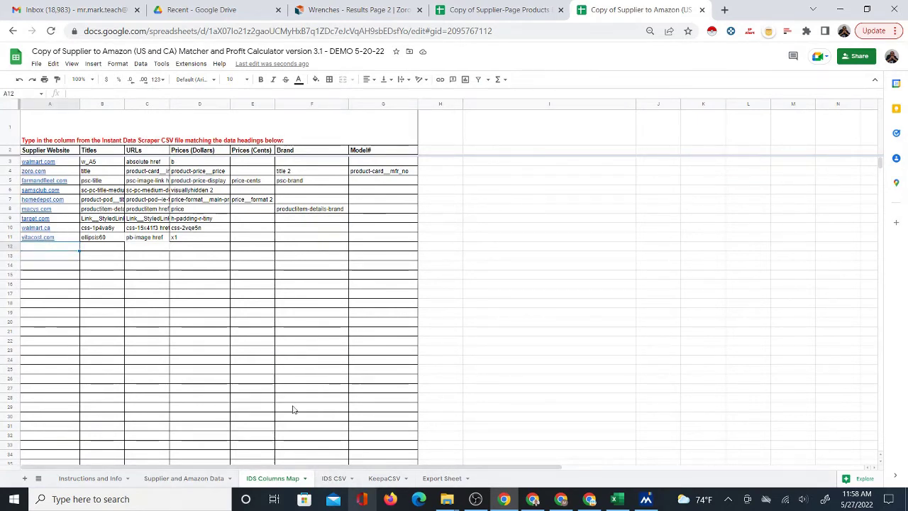
# Enter 'product extractor' as the new Supplier Website in A12 of IDS Columns Map
pyautogui.click(330, 479)
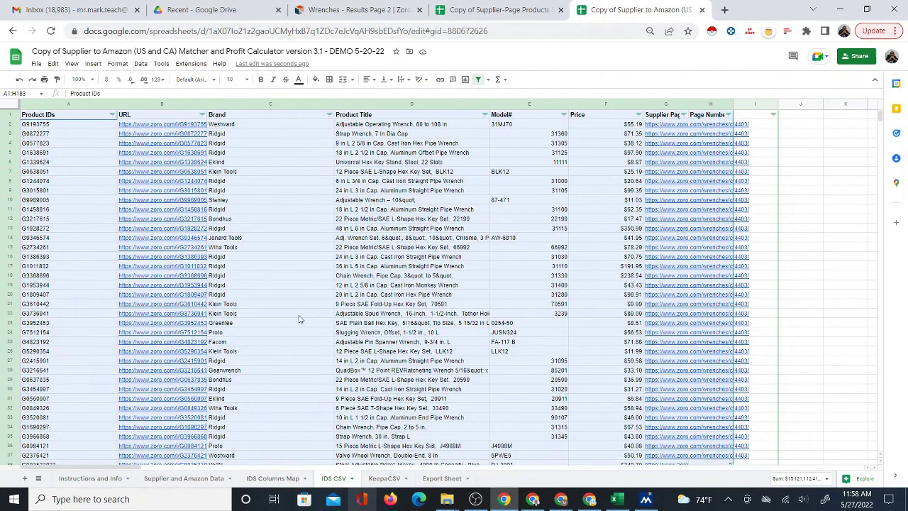
pyautogui.click(264, 482)
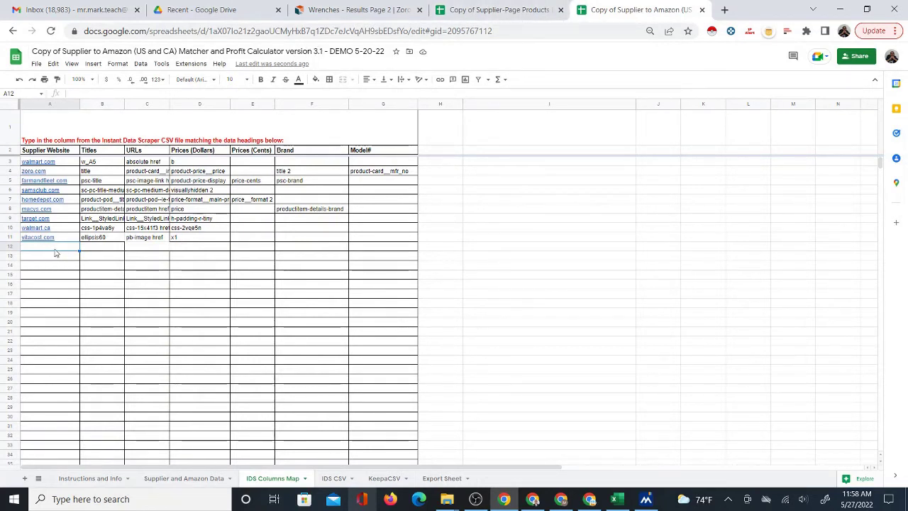
pyautogui.write('produc')
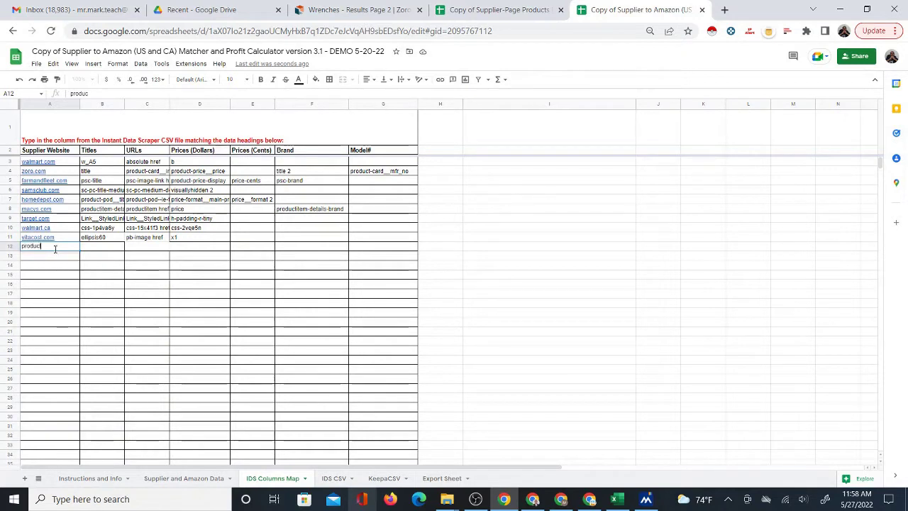
pyautogui.write('t extractor')
pyautogui.press('Tab')
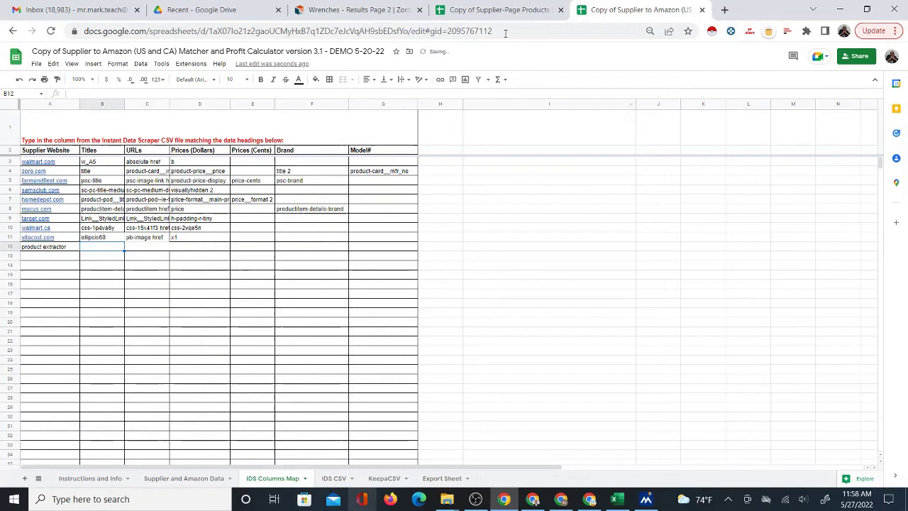
# Copy the Product Title heading from IDS CSV into B12 as a plain value
pyautogui.click(335, 478)
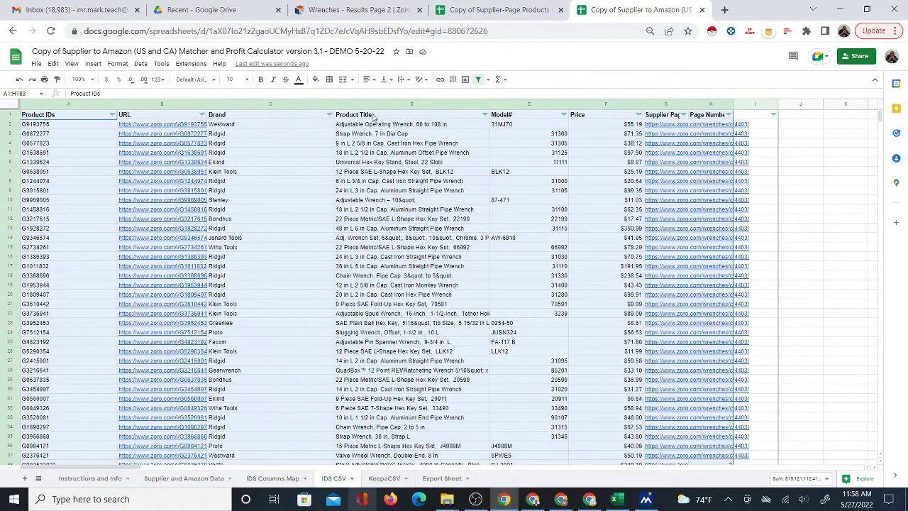
pyautogui.click(373, 116)
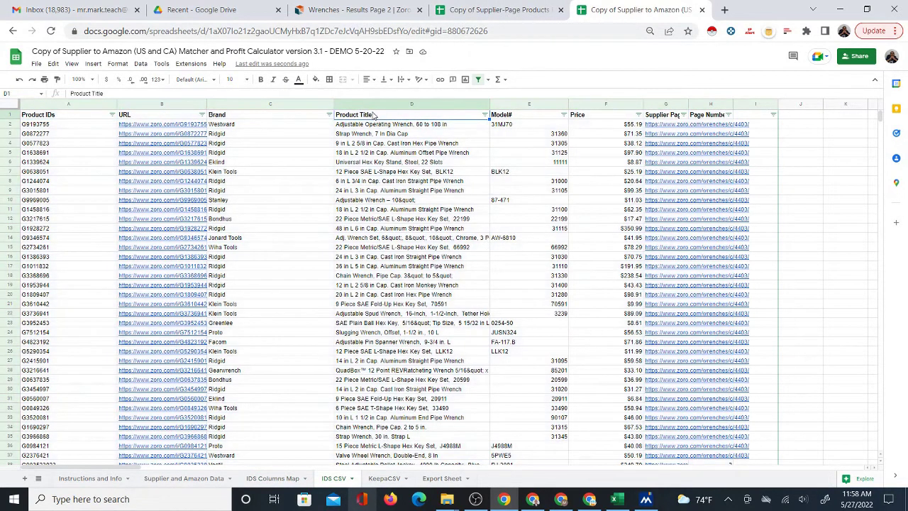
pyautogui.click(289, 479)
pyautogui.rightClick(92, 250)
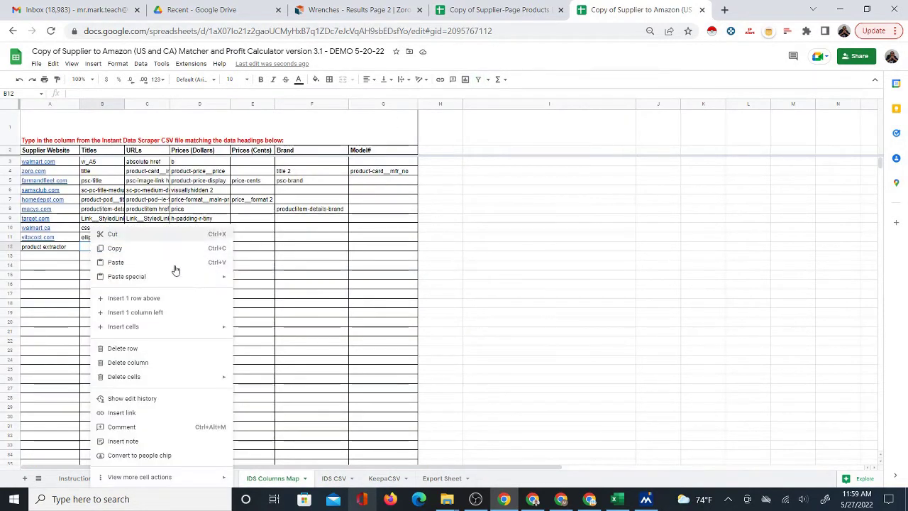
pyautogui.moveTo(187, 279)
pyautogui.click(263, 281)
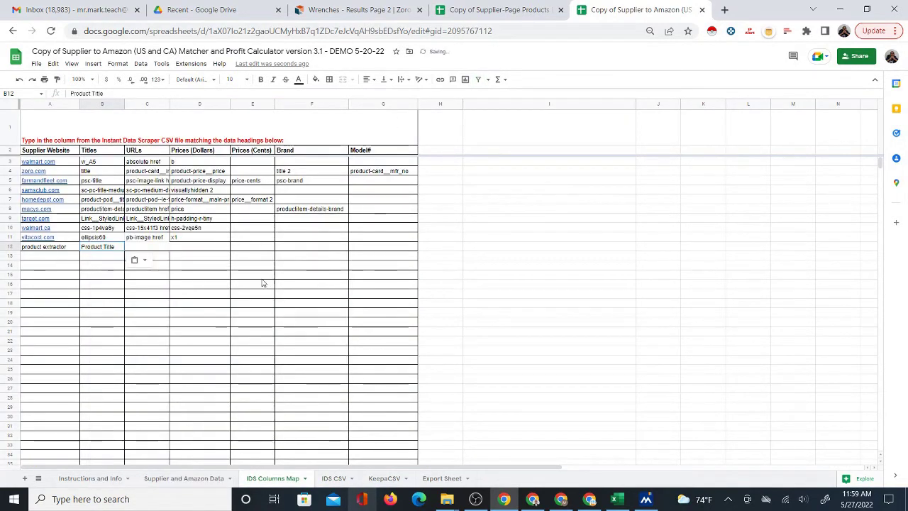
# Copy the URL heading from IDS CSV cell B1 into C12
pyautogui.click(163, 249)
pyautogui.click(334, 480)
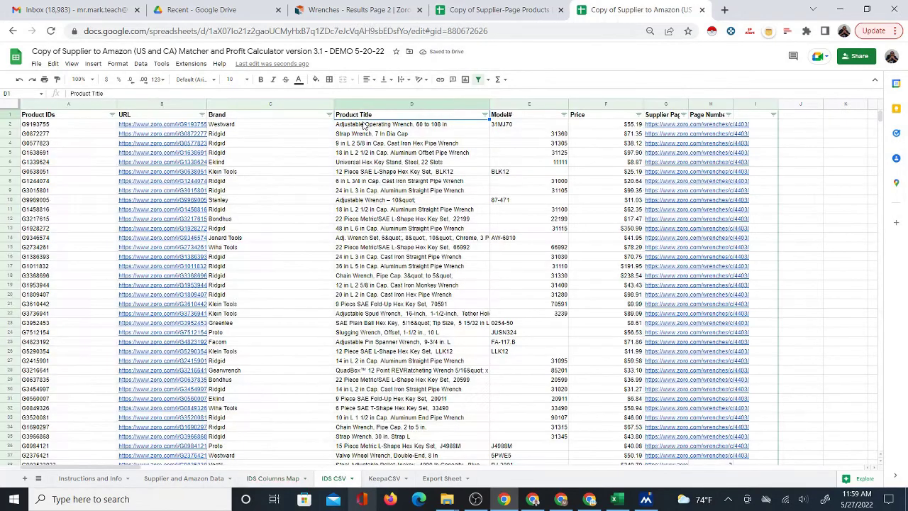
pyautogui.click(156, 117)
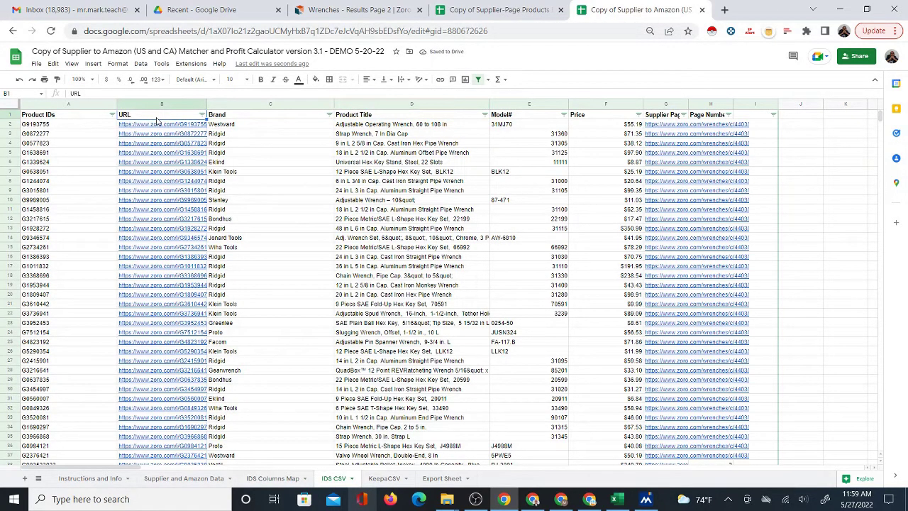
pyautogui.click(281, 479)
pyautogui.rightClick(151, 250)
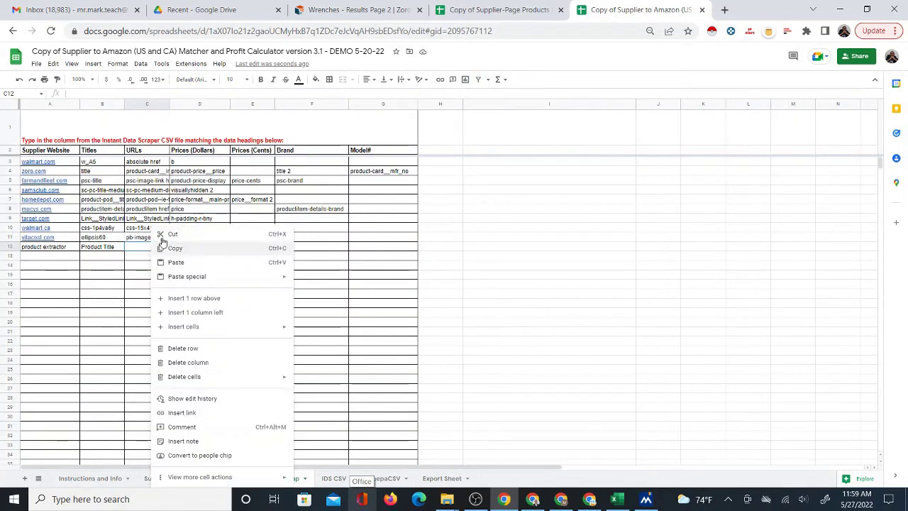
pyautogui.click(186, 260)
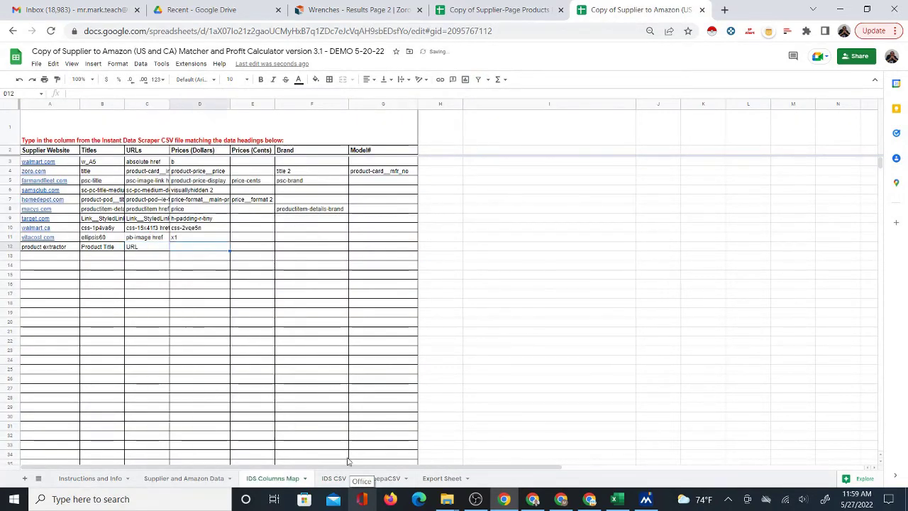
# Copy the Price heading from IDS CSV cell F1 into D12
pyautogui.click(333, 478)
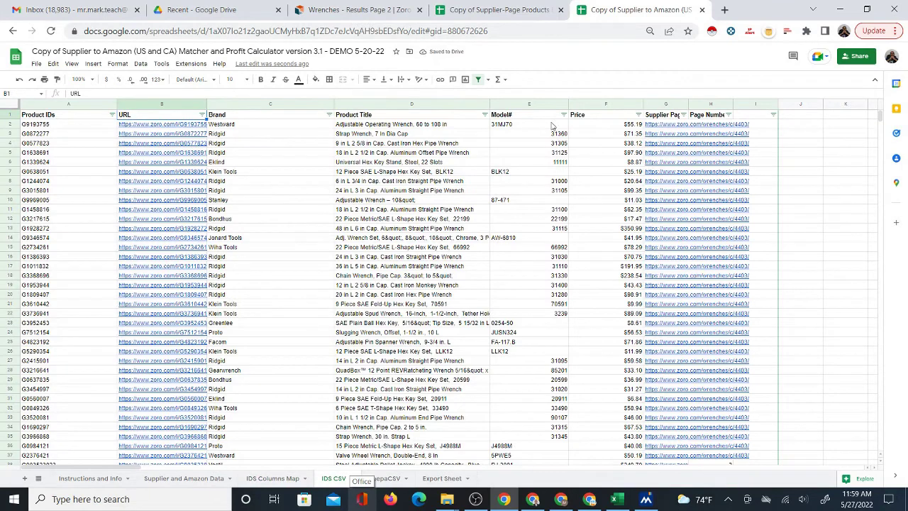
pyautogui.click(605, 121)
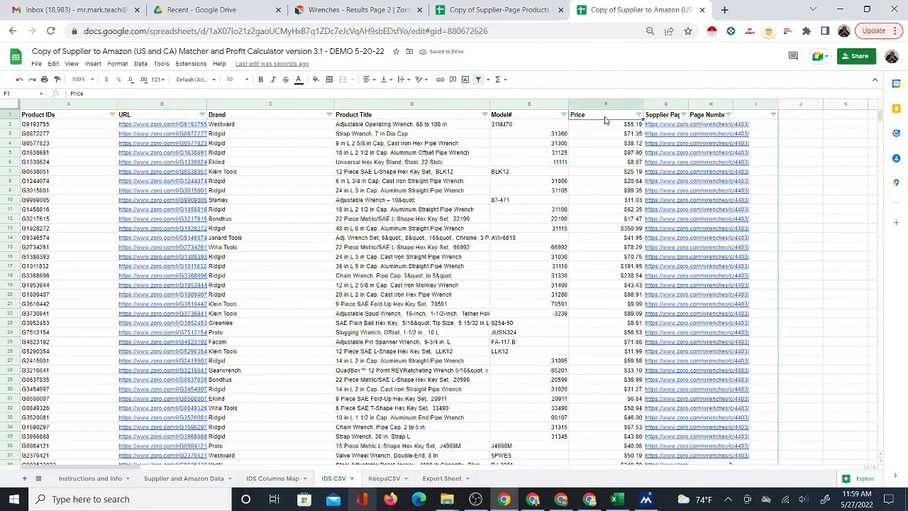
pyautogui.click(275, 478)
pyautogui.click(222, 248)
pyautogui.hotkey('ctrl', 'v')
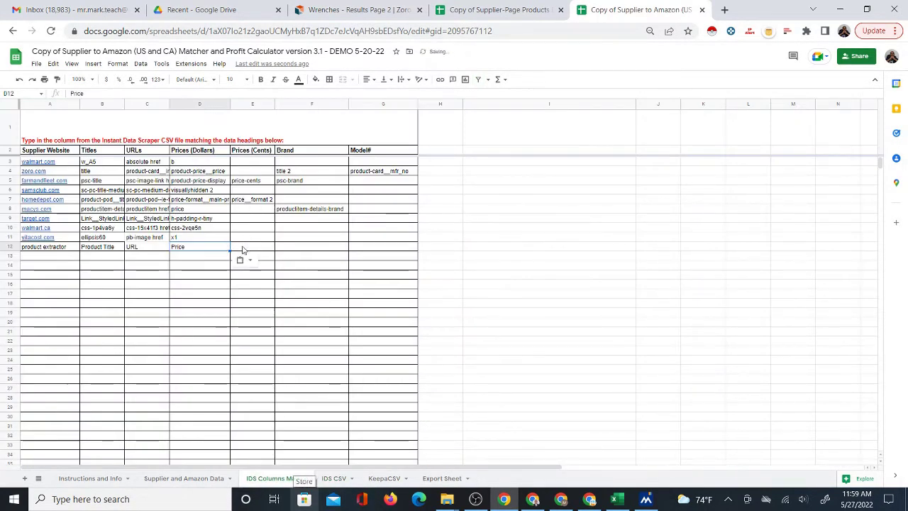
# Enter Brand in F12 and Model# in G12
pyautogui.click(291, 247)
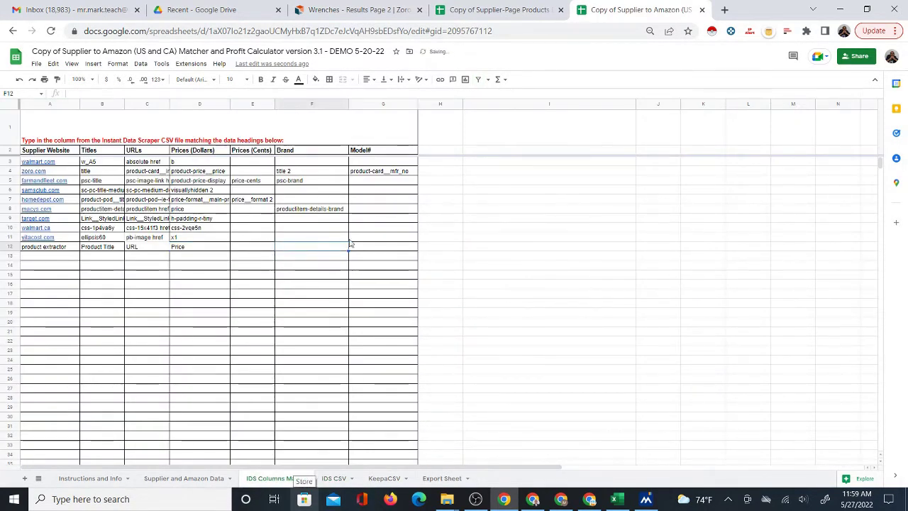
pyautogui.click(332, 478)
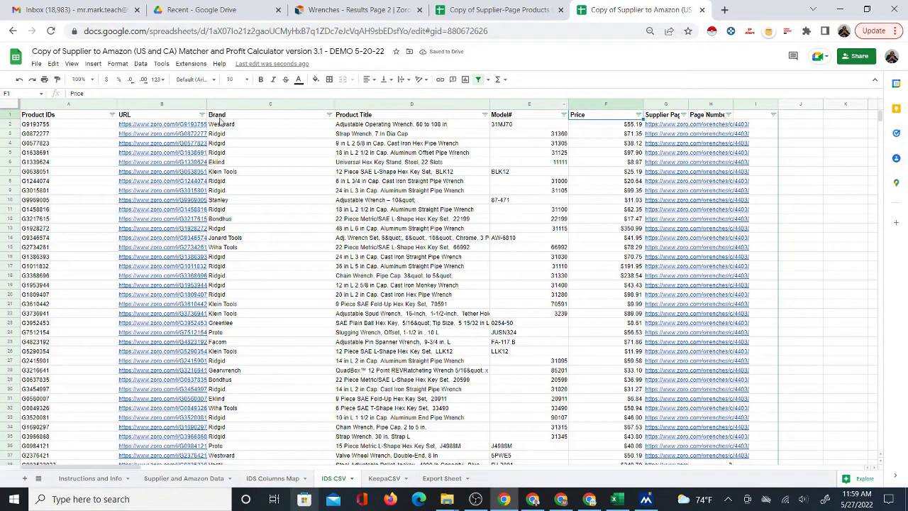
pyautogui.click(273, 478)
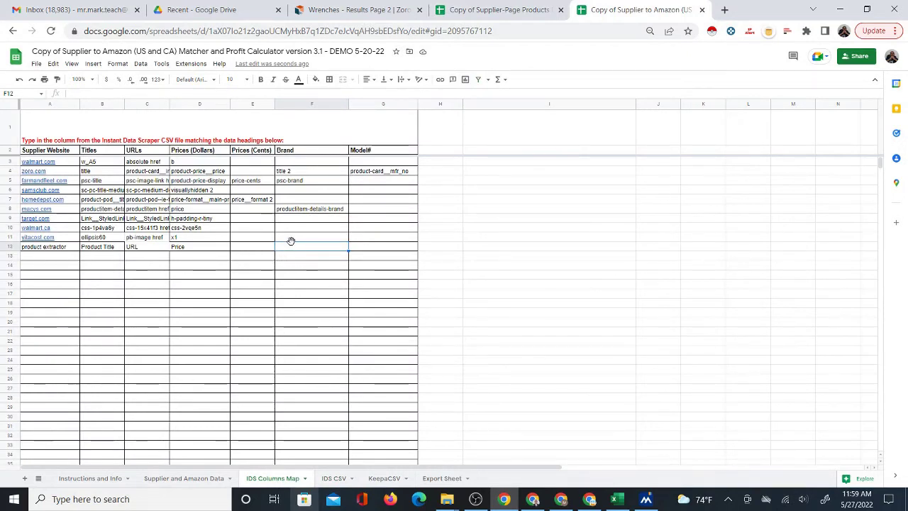
pyautogui.write('Brand')
pyautogui.press('Tab')
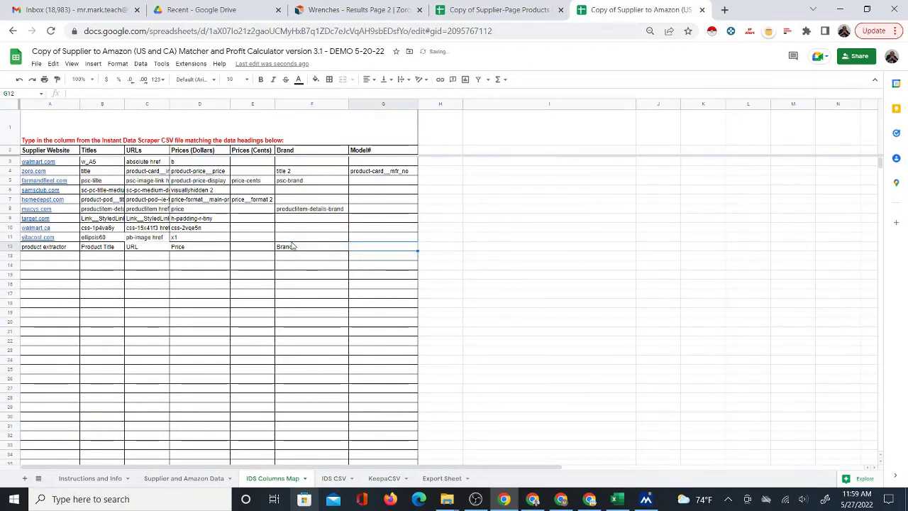
pyautogui.write('Model')
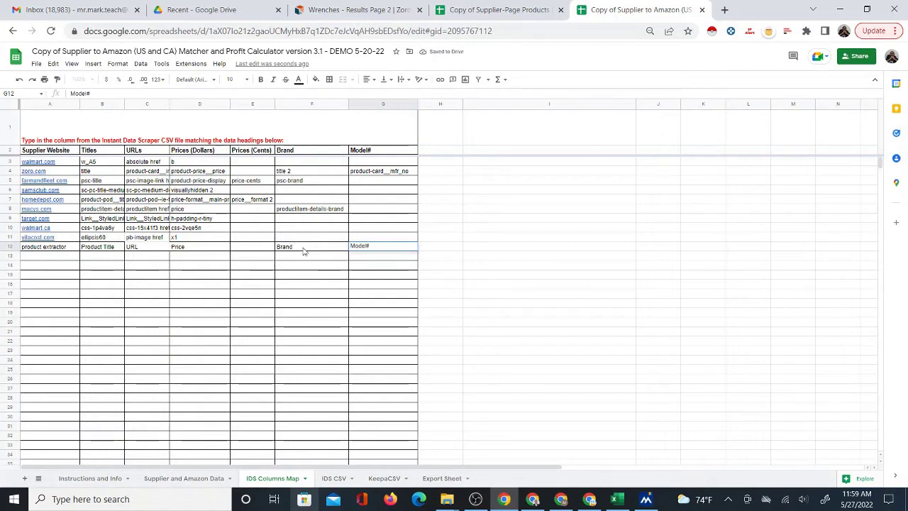
pyautogui.write('#')
pyautogui.click(332, 292)
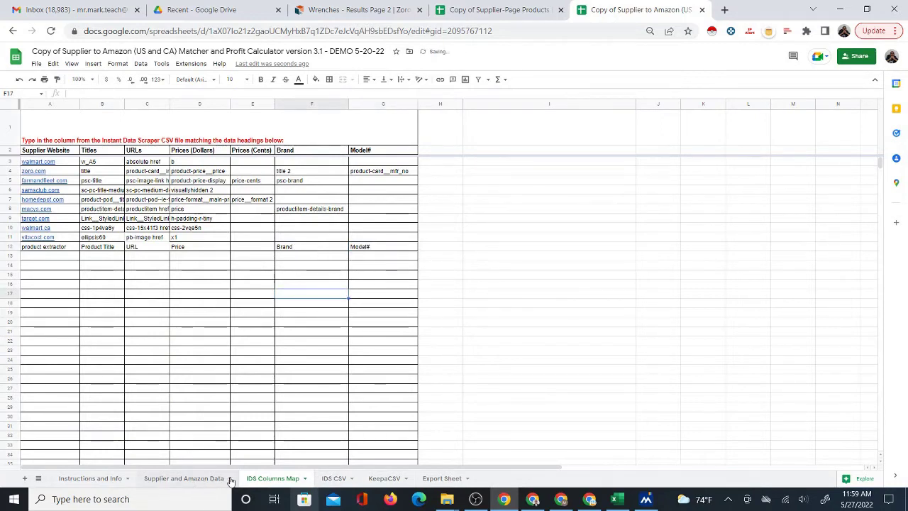
# On Supplier and Amazon Data, check the Brands, Model#, Titles and Prices column headings
pyautogui.click(334, 478)
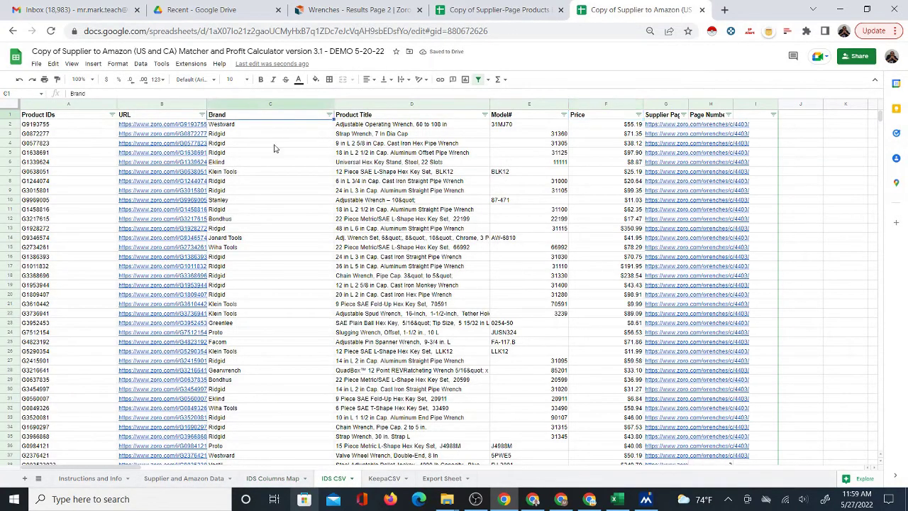
pyautogui.click(199, 475)
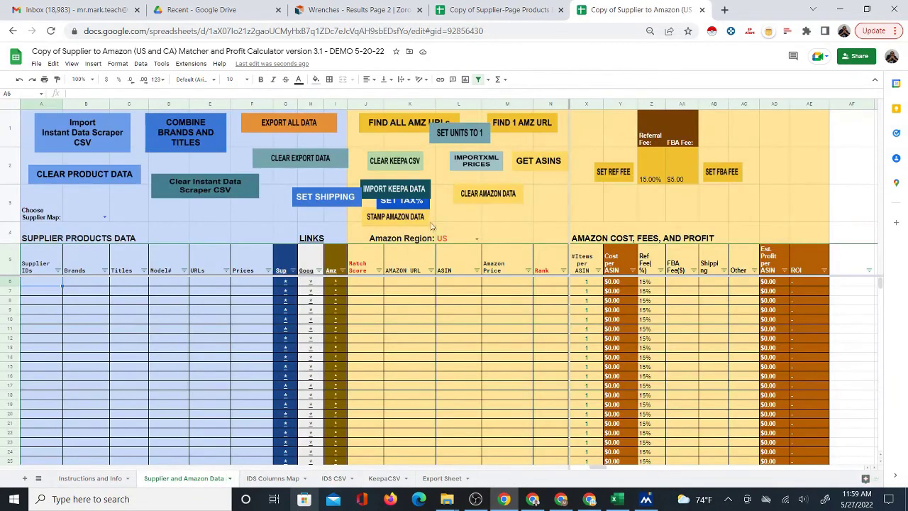
pyautogui.click(84, 269)
pyautogui.click(154, 261)
pyautogui.click(126, 261)
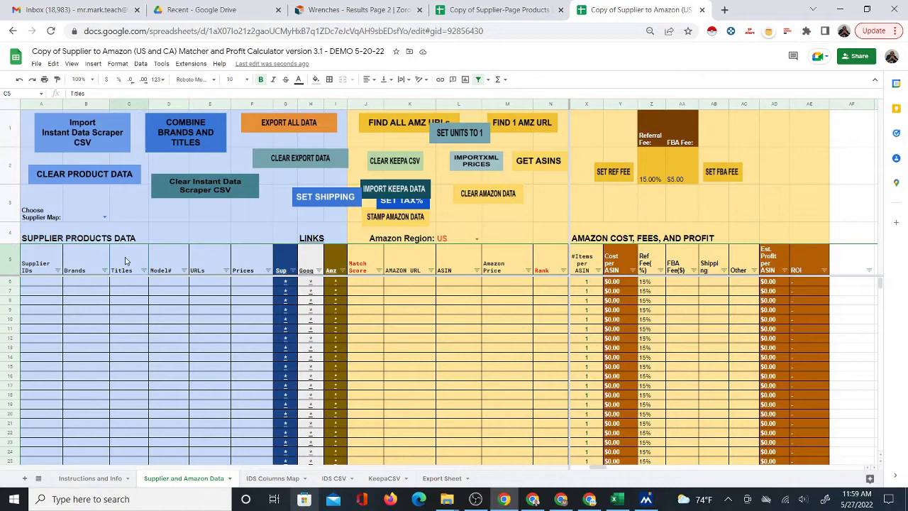
pyautogui.click(258, 271)
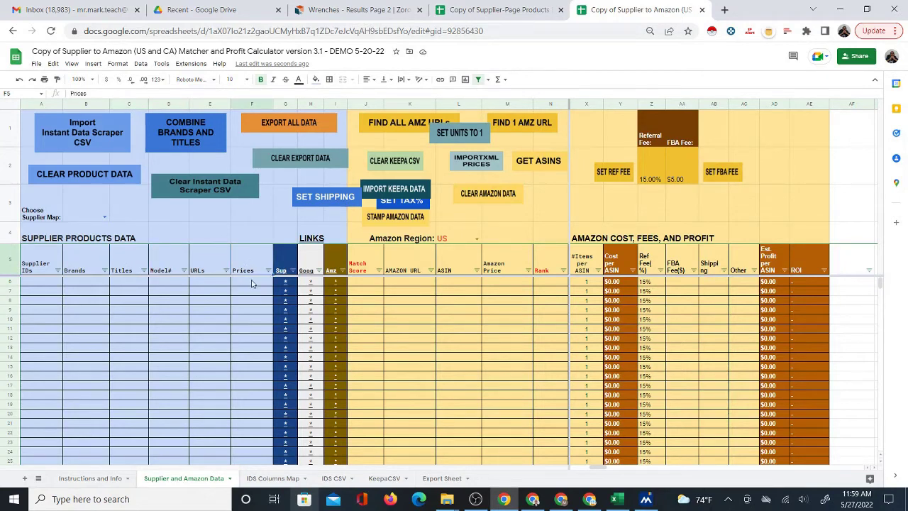
pyautogui.click(210, 282)
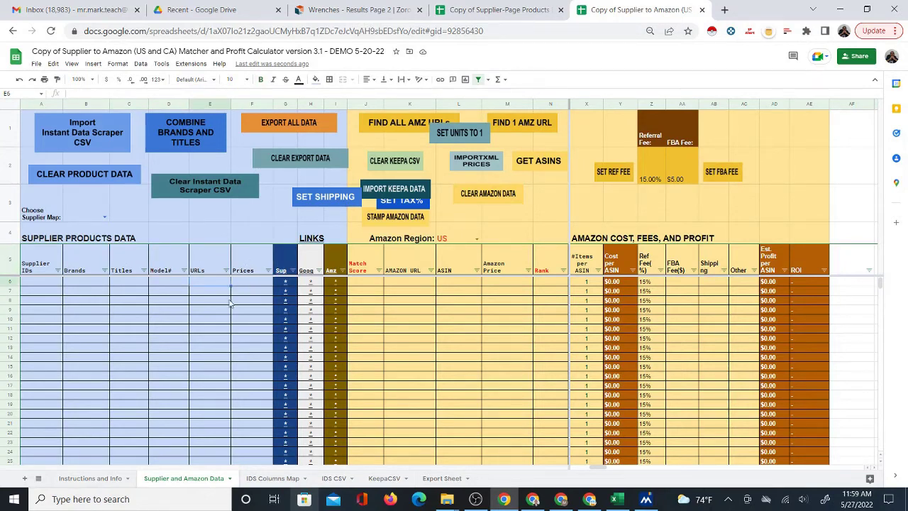
pyautogui.click(96, 285)
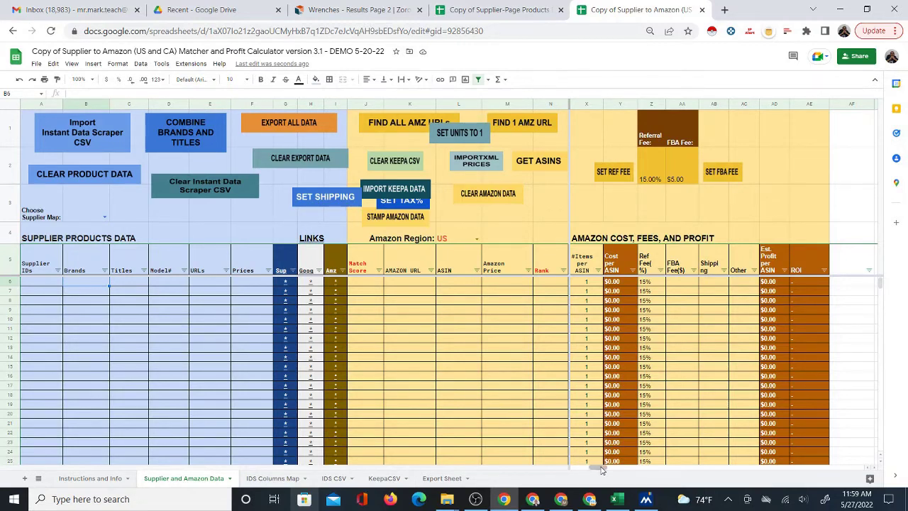
# Move SET TAX%, SET SHIPPING and SET UNITS TO 1 above the Tax%, Shipping and U columns
pyautogui.moveTo(599, 469); pyautogui.dragTo(564, 469)
pyautogui.moveTo(405, 198); pyautogui.dragTo(720, 201)
pyautogui.moveTo(325, 199)
pyautogui.mouseDown()
pyautogui.moveTo(511, 211)
pyautogui.moveTo(644, 202)
pyautogui.mouseUp()
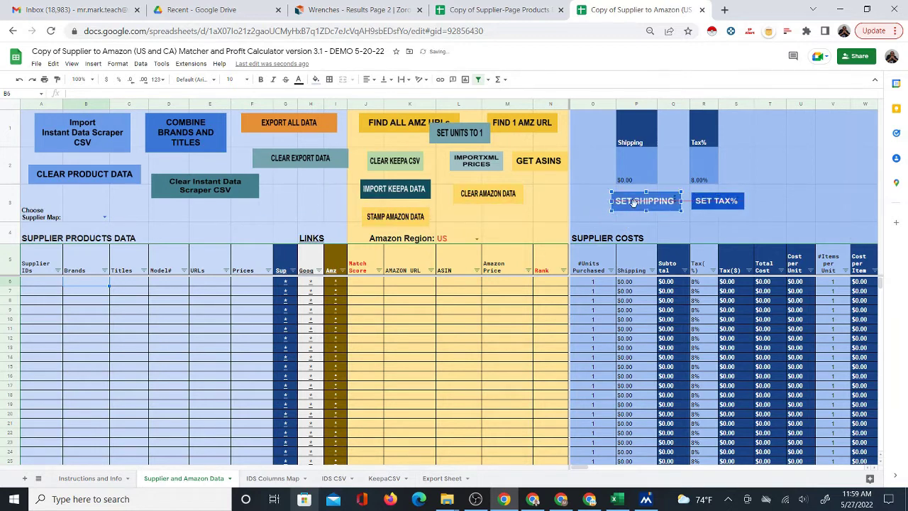
pyautogui.moveTo(468, 141); pyautogui.dragTo(809, 146)
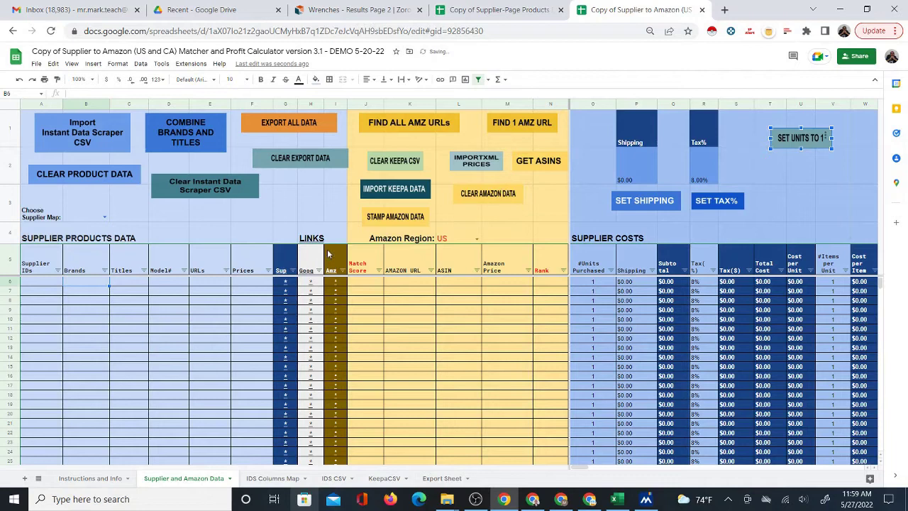
# Choose 'product extractor' in the B3 supplier map and run Import Instant Data Scraper CSV
pyautogui.click(35, 284)
pyautogui.click(366, 285)
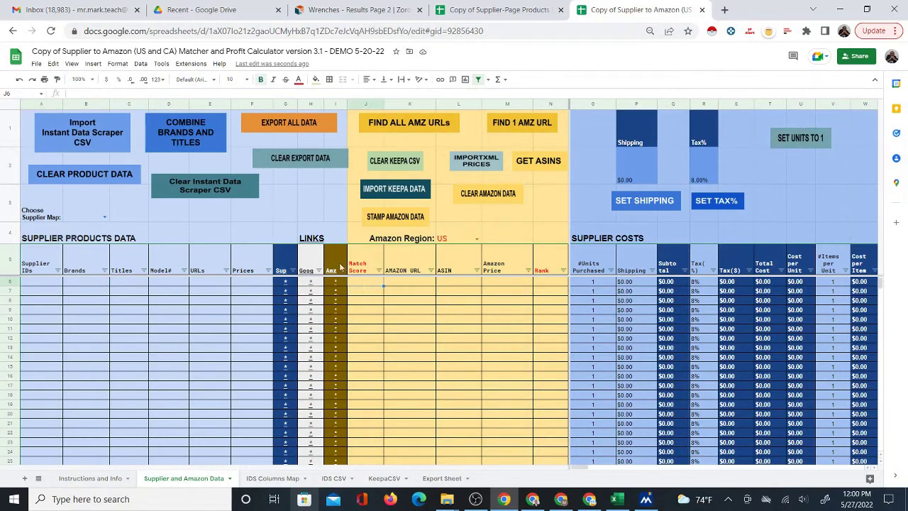
pyautogui.click(105, 217)
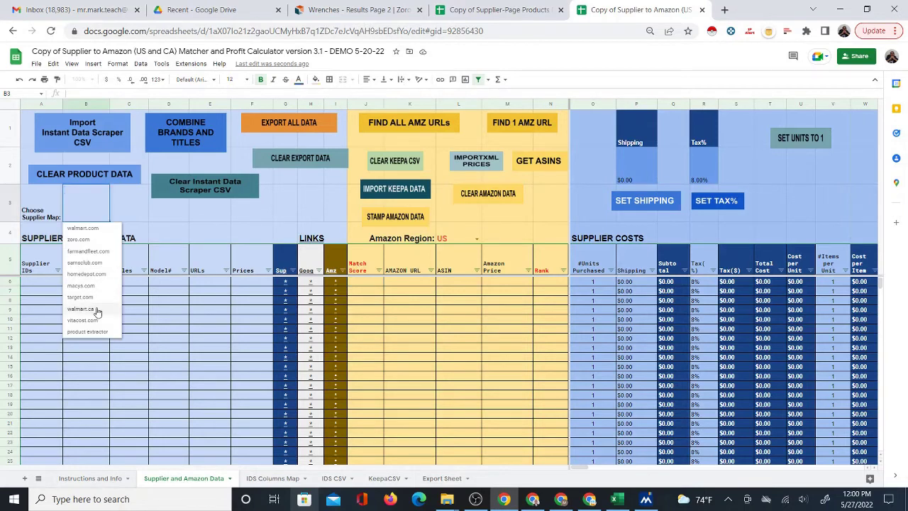
pyautogui.click(95, 332)
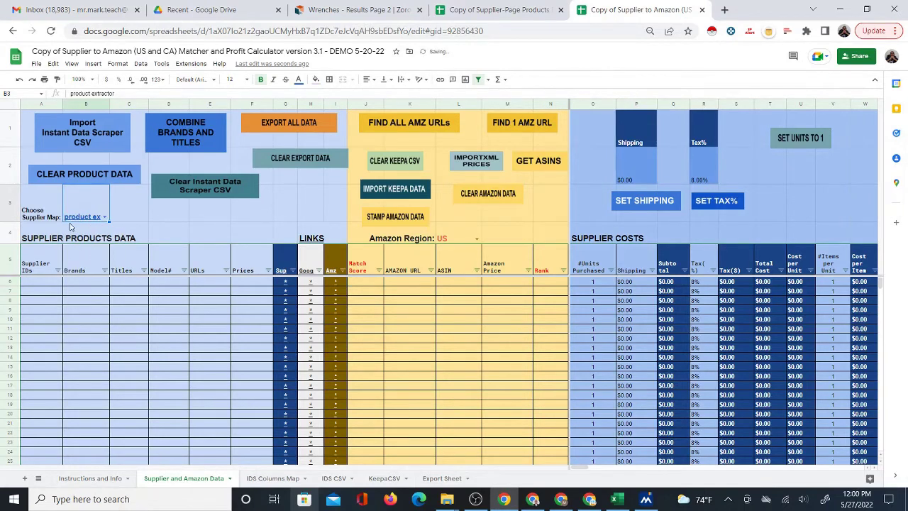
pyautogui.click(94, 142)
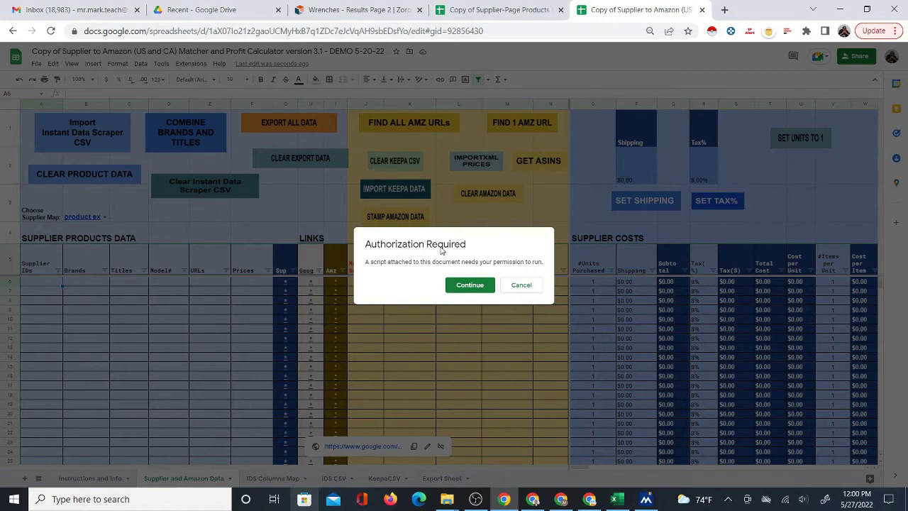
# Grant Supplier Amazon US-CA Matcher 3.1 access to the Google account past the unsafe-app warning
pyautogui.click(468, 284)
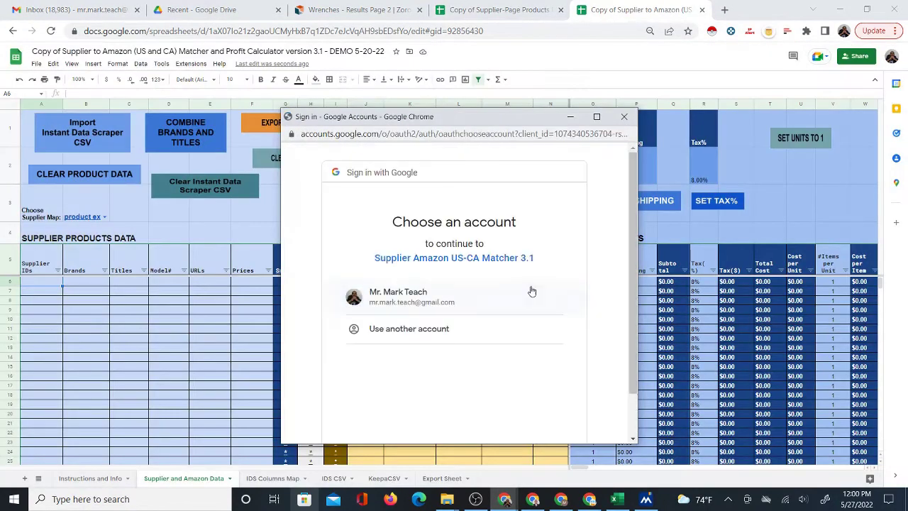
pyautogui.click(532, 291)
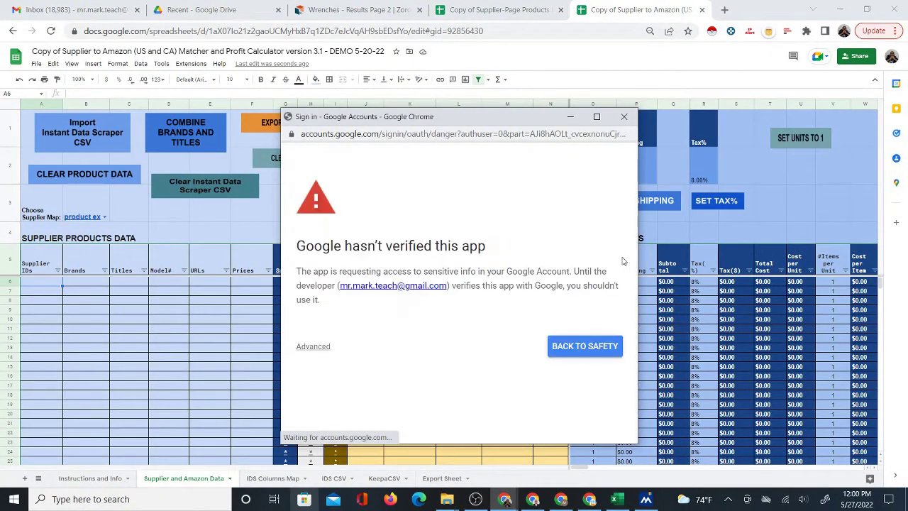
pyautogui.click(312, 347)
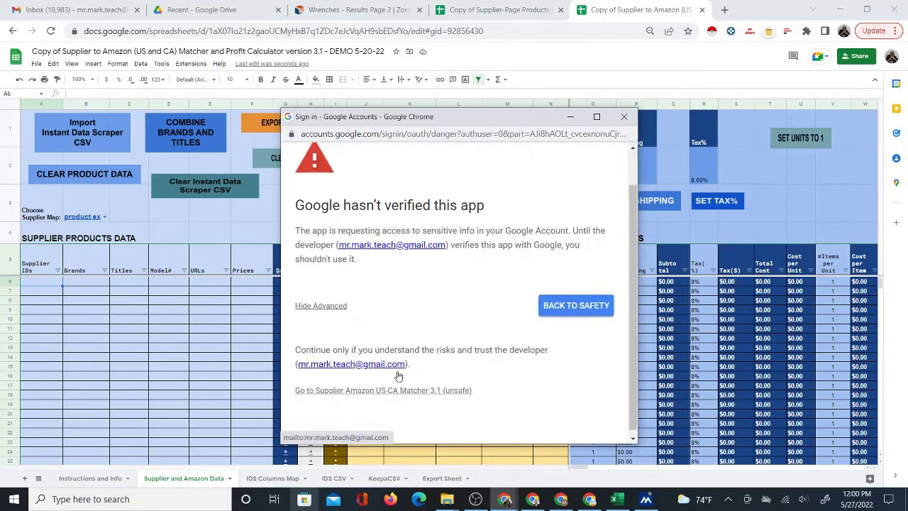
pyautogui.click(381, 388)
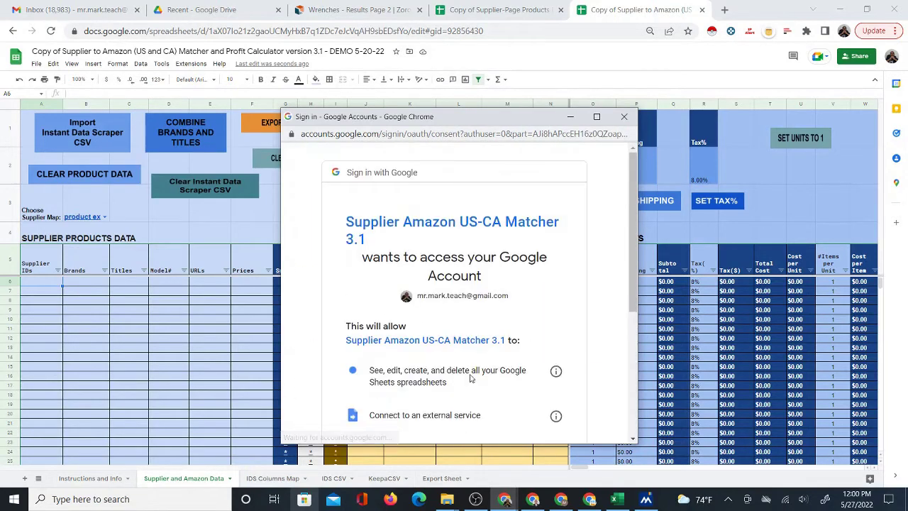
pyautogui.scroll(-4, 470, 378)
pyautogui.click(480, 364)
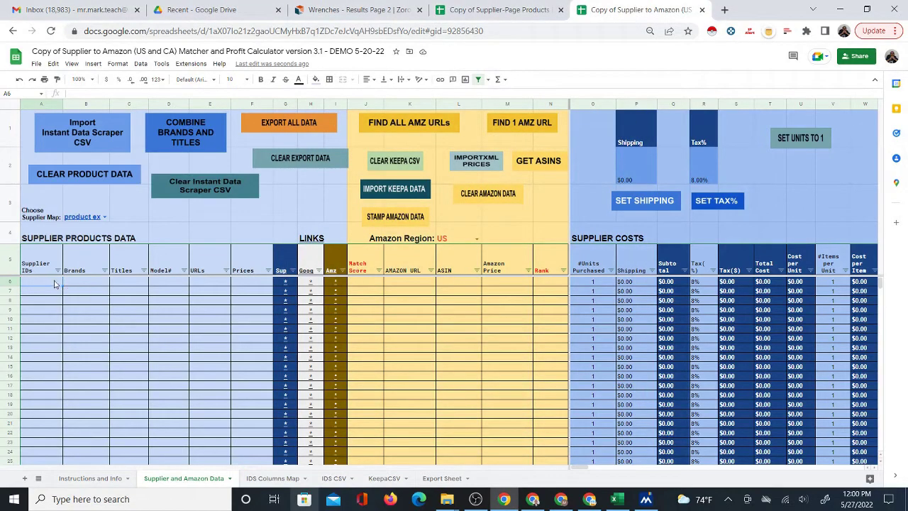
# Rerun the CSV import, comparing extractor titles D167:D179 while brands, titles, Model# and URLs fill in
pyautogui.click(86, 132)
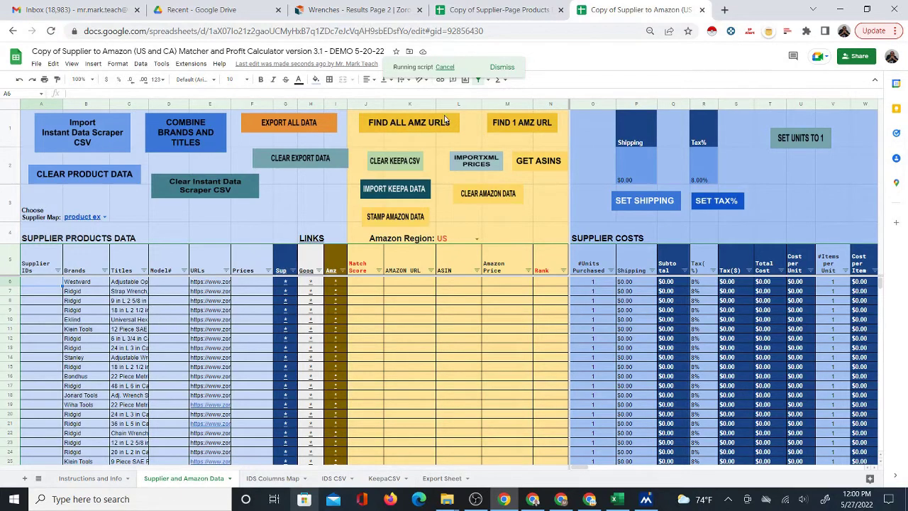
pyautogui.click(496, 10)
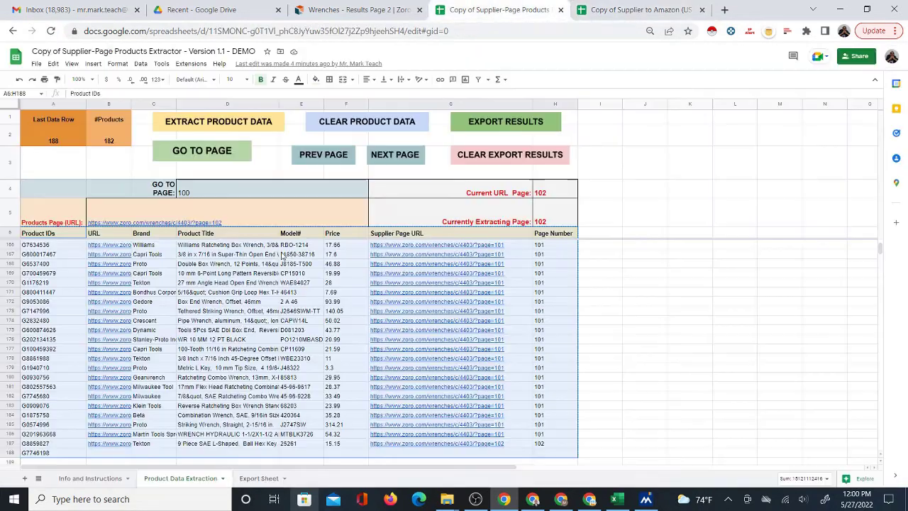
pyautogui.click(620, 10)
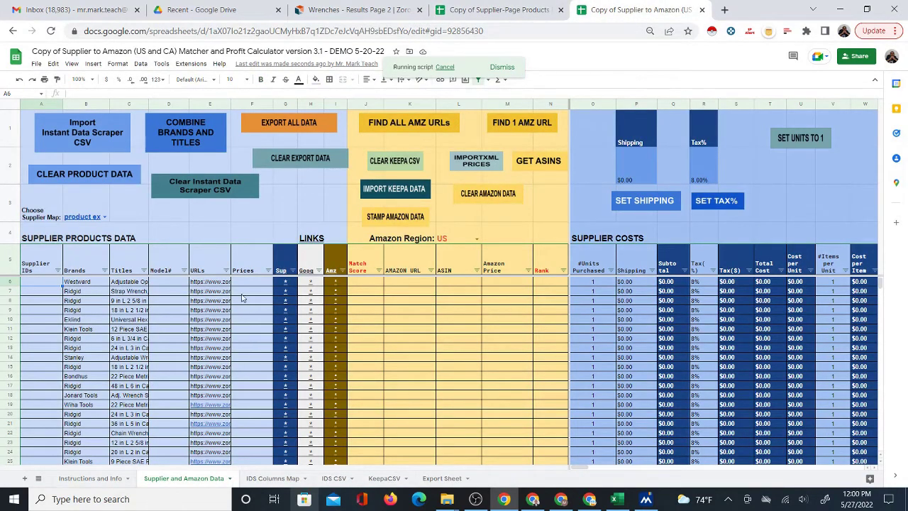
pyautogui.click(457, 16)
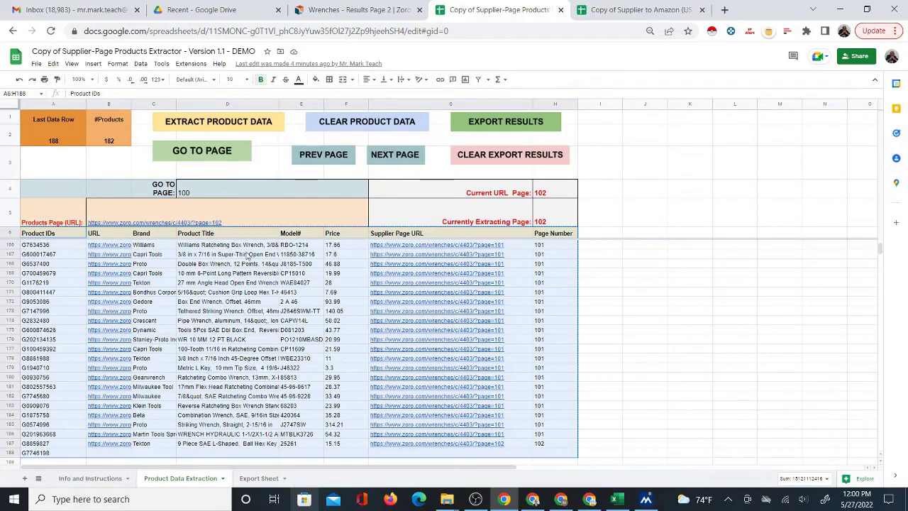
pyautogui.moveTo(247, 254); pyautogui.dragTo(273, 357)
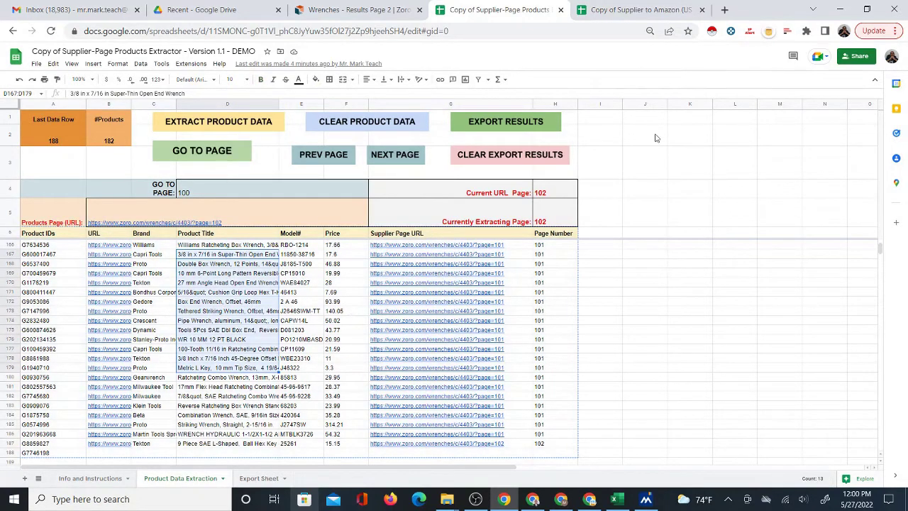
pyautogui.click(615, 5)
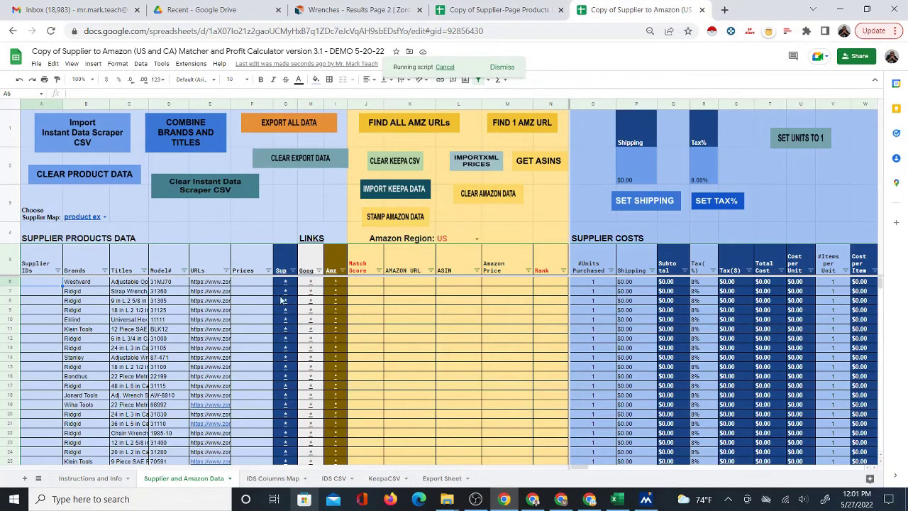
pyautogui.click(241, 285)
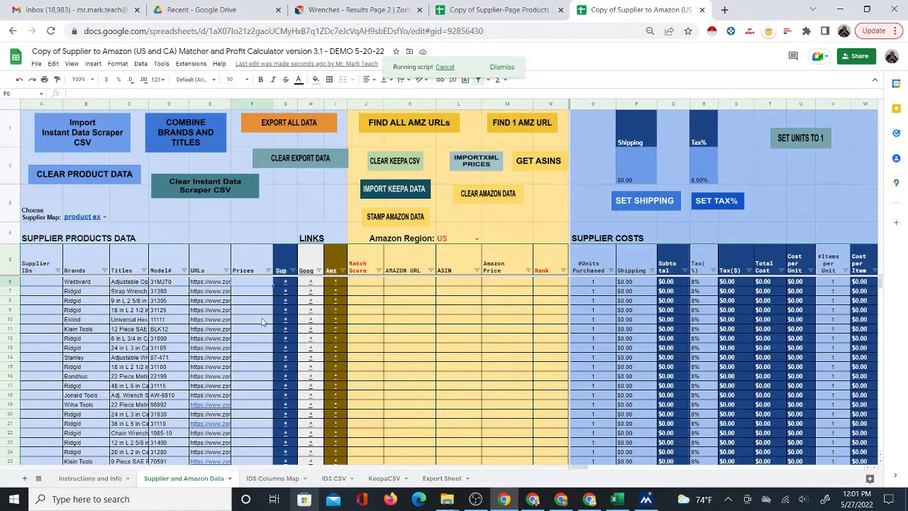
pyautogui.click(407, 285)
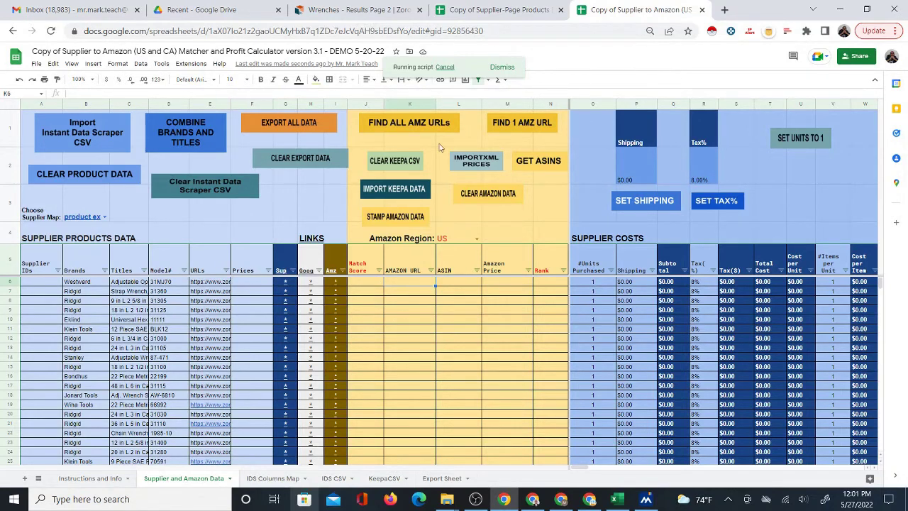
# Run FIND ALL AMZ URLs to fill Match Score, AMAZON URL and ASIN for rows 6–22
pyautogui.click(397, 124)
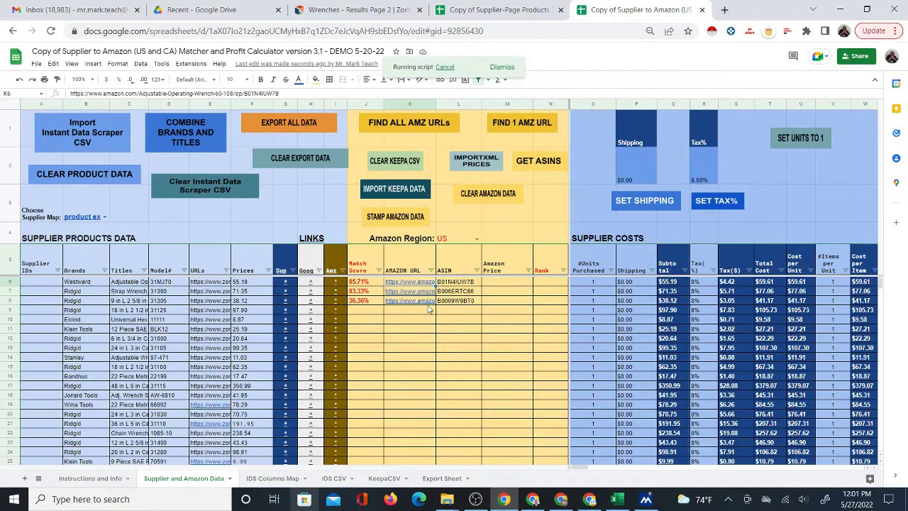
pyautogui.moveTo(429, 310)
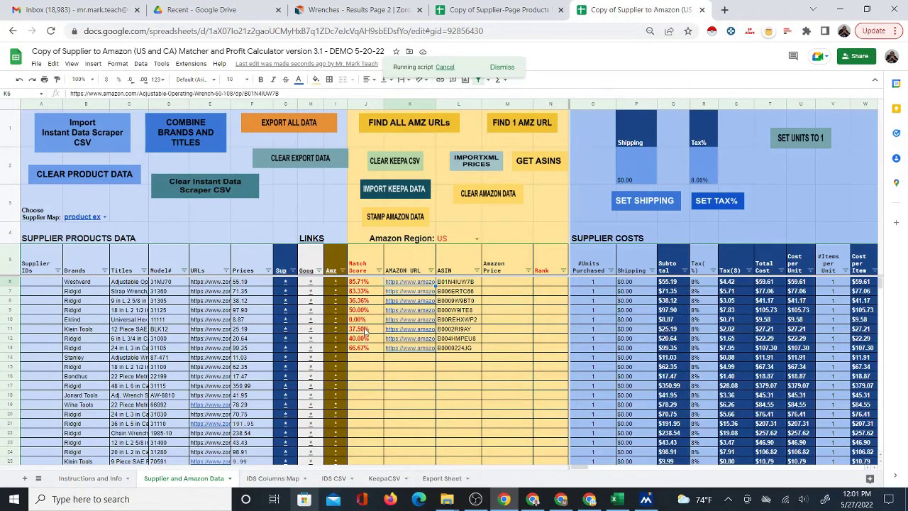
pyautogui.click(368, 264)
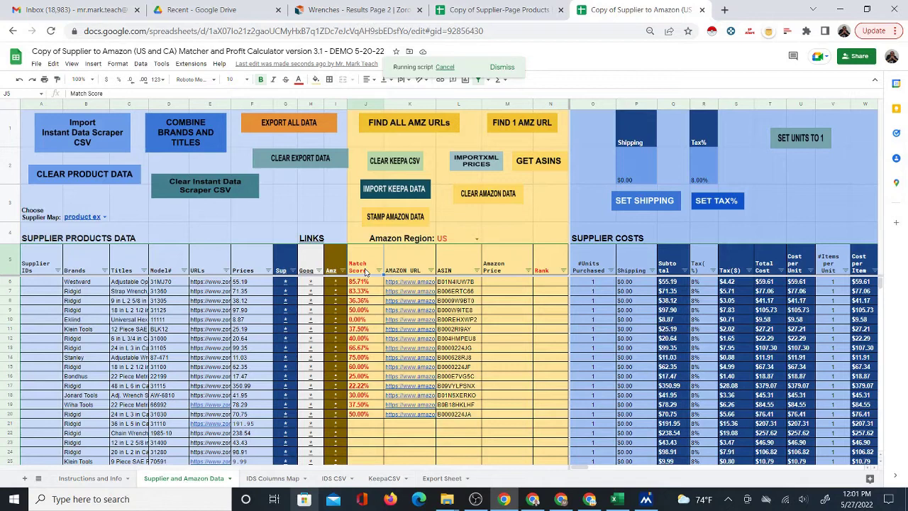
pyautogui.moveTo(287, 284)
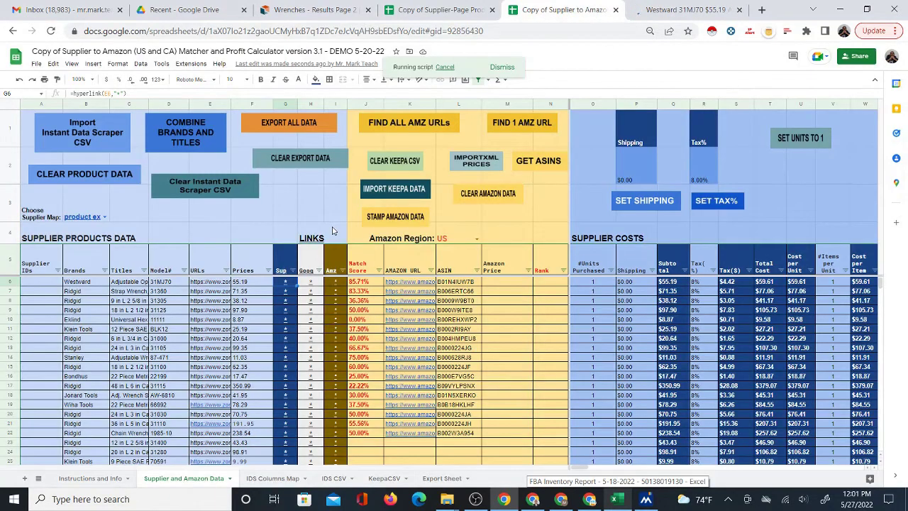
# Cancel the Amazon search script, merge brand names into the titles, and widen column C
pyautogui.moveTo(336, 281)
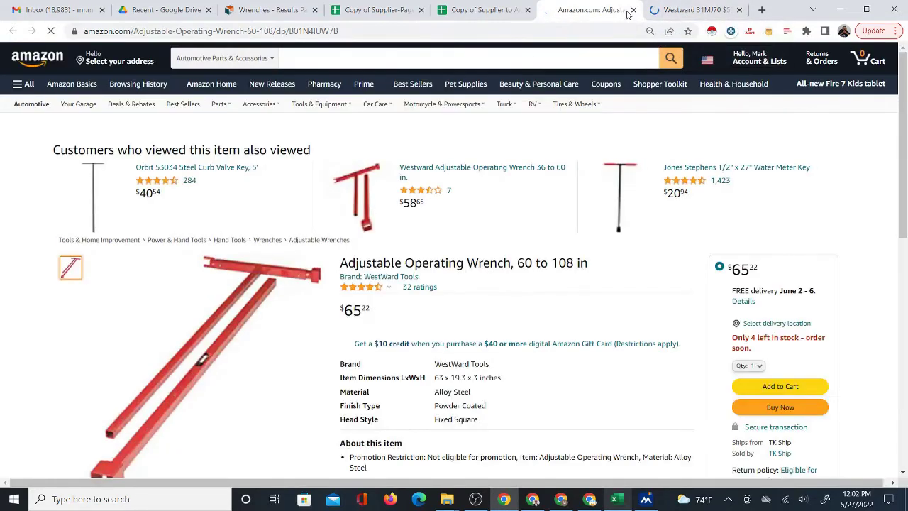
pyautogui.click(689, 10)
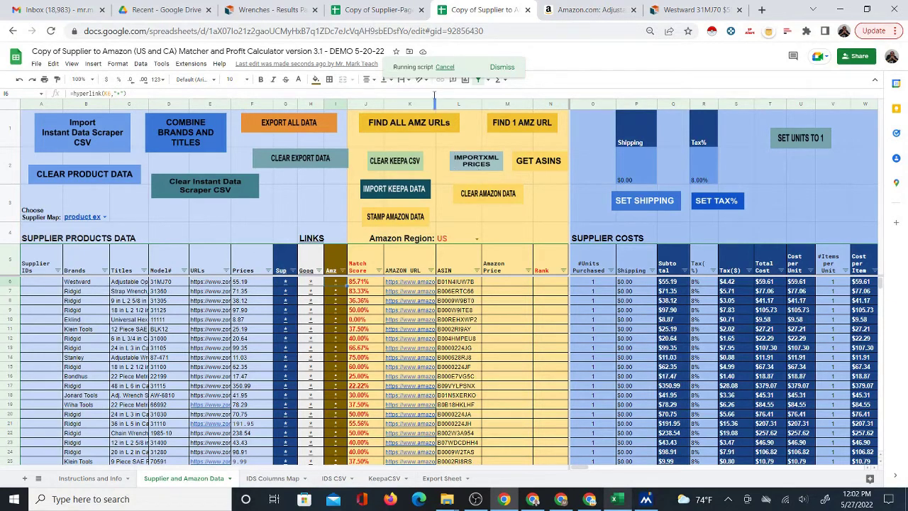
pyautogui.click(444, 67)
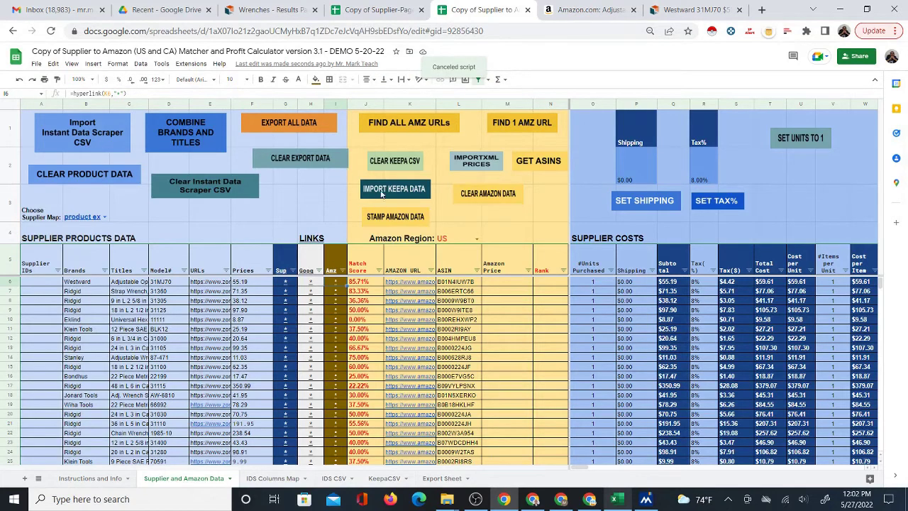
pyautogui.click(197, 136)
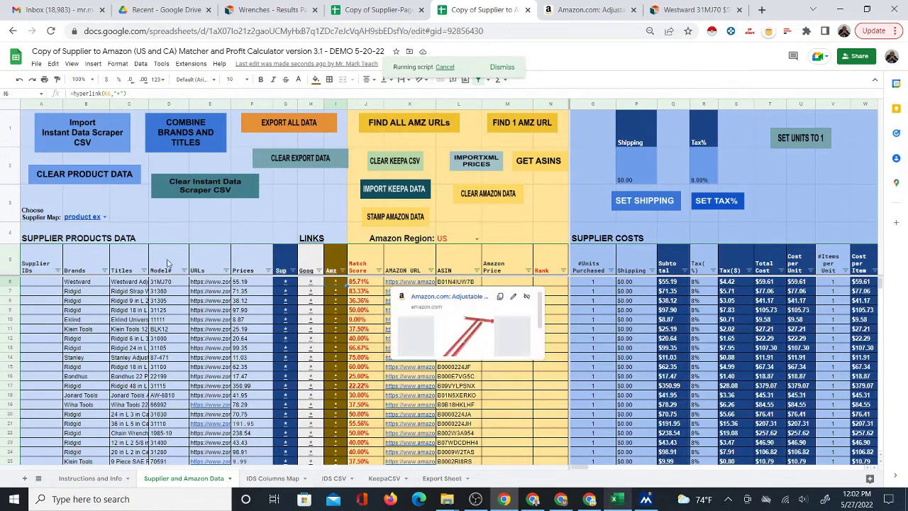
pyautogui.moveTo(150, 106); pyautogui.dragTo(174, 108)
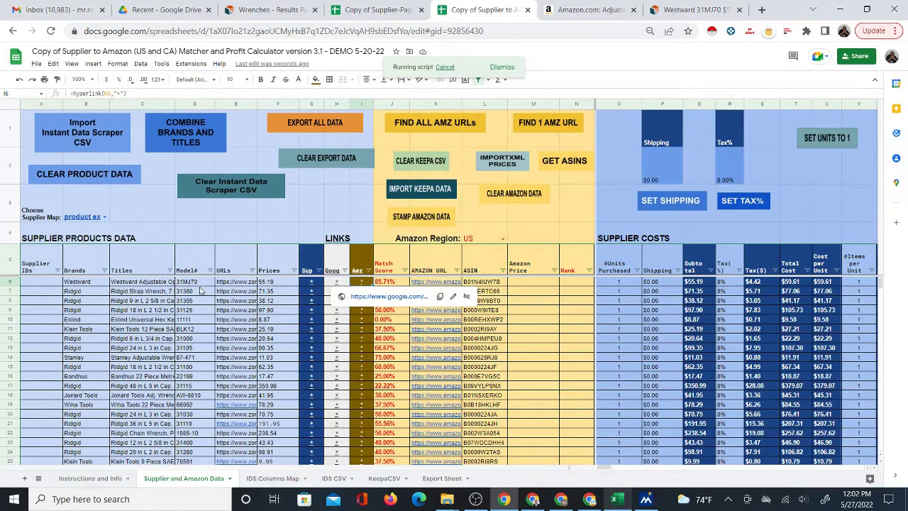
# Compare the Westward wrench's Amazon listing ($65.22) with its Zoro page ($55.19), then return to the matcher
pyautogui.click(567, 9)
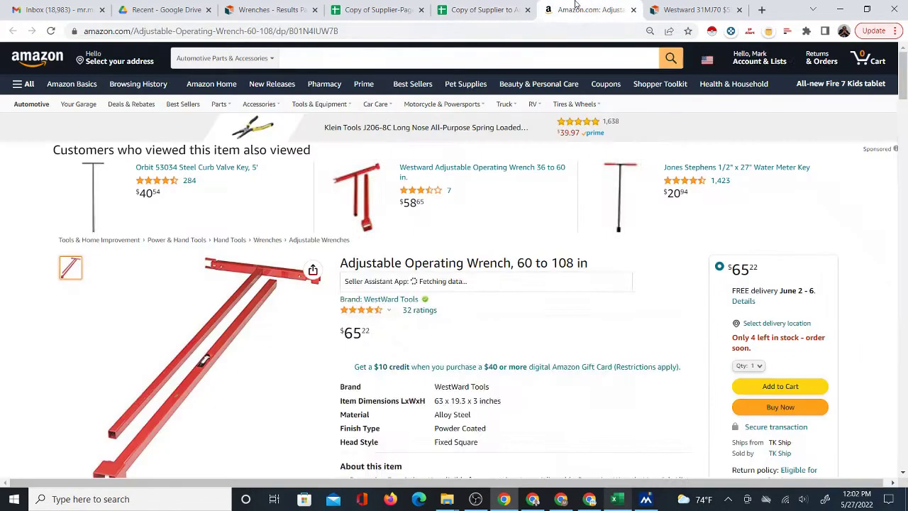
pyautogui.click(674, 10)
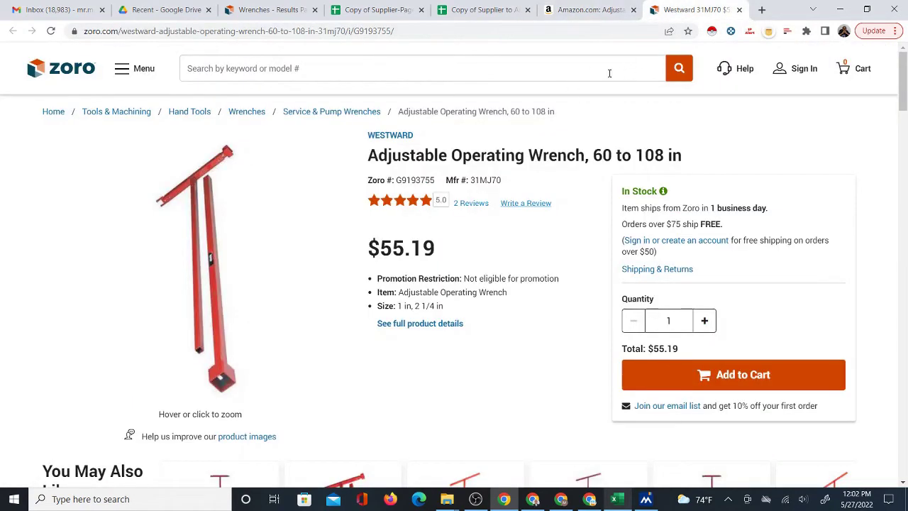
pyautogui.click(477, 10)
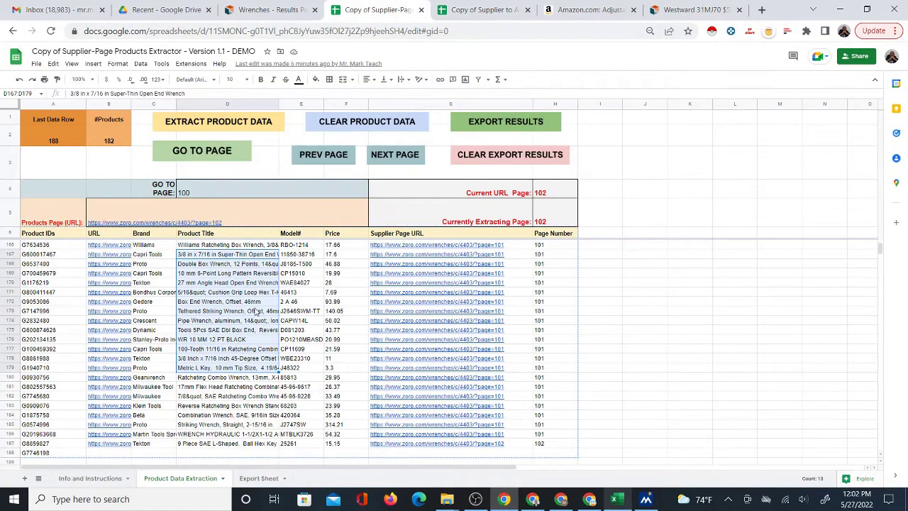
pyautogui.click(464, 10)
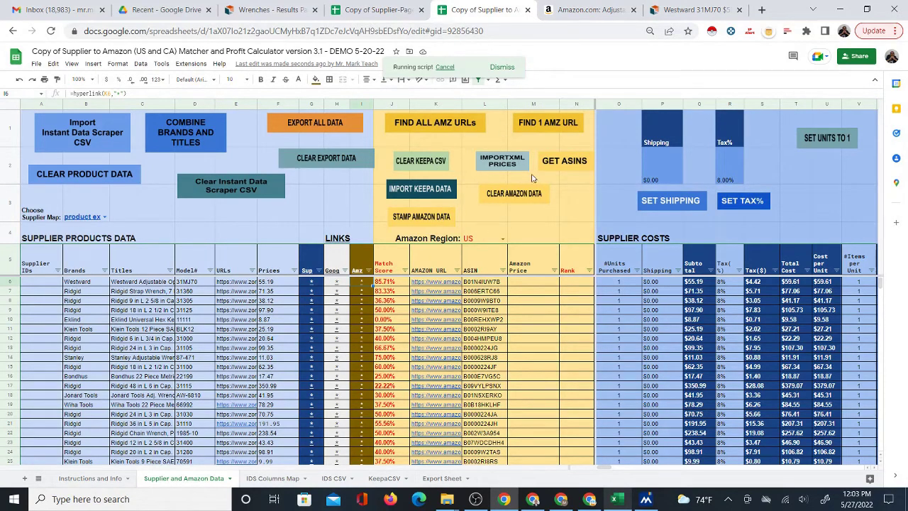
pyautogui.click(376, 10)
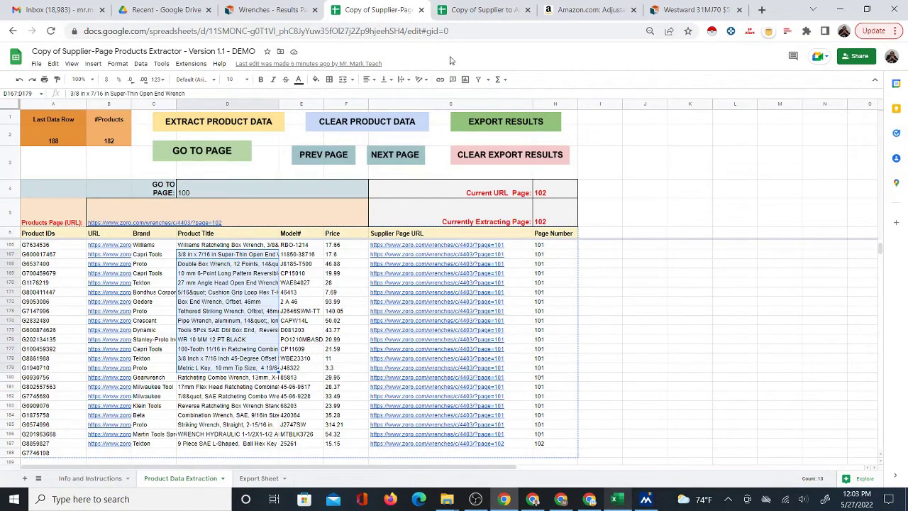
pyautogui.click(465, 10)
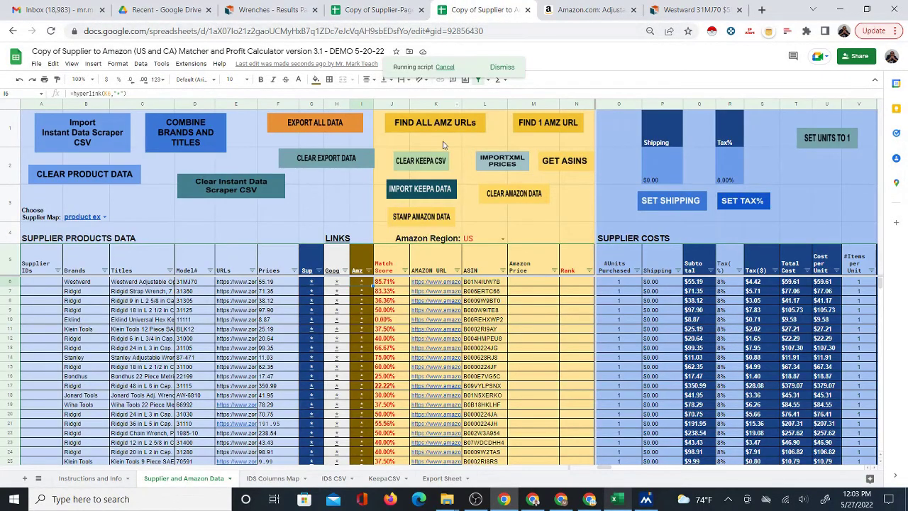
pyautogui.click(586, 9)
pyautogui.click(681, 9)
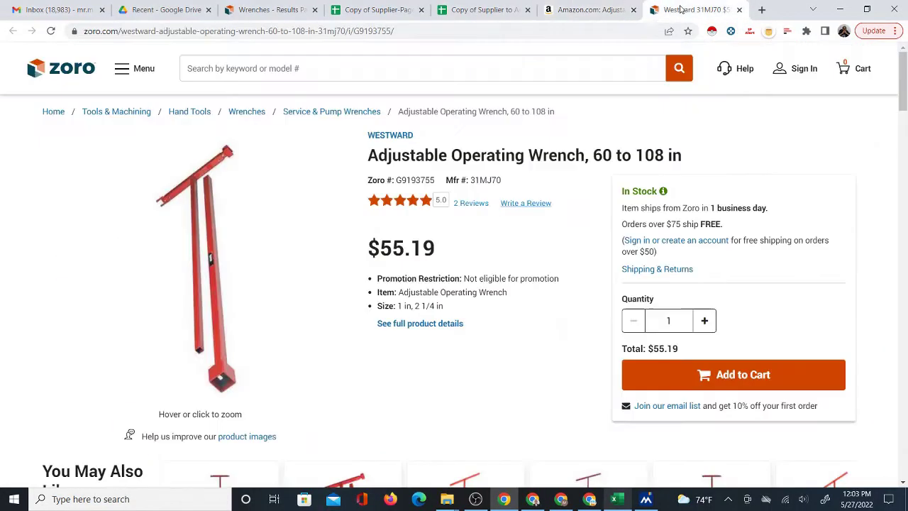
pyautogui.click(582, 9)
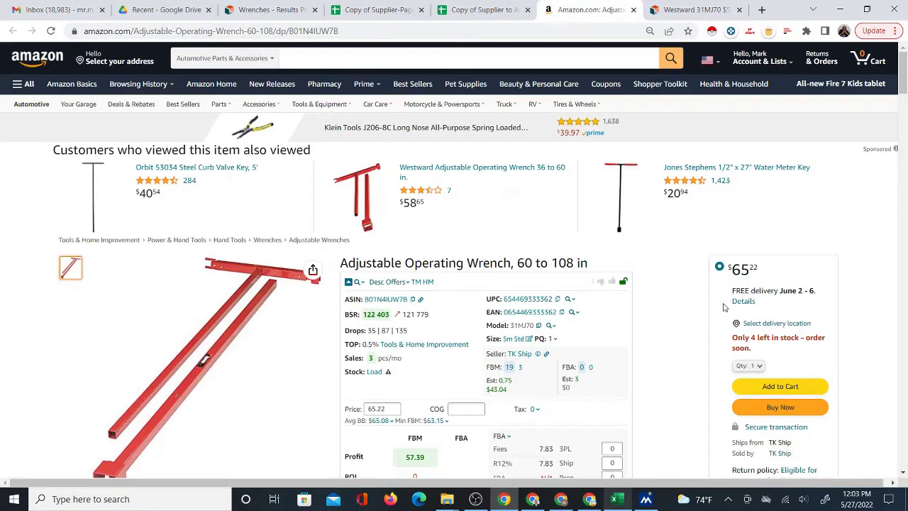
pyautogui.click(681, 9)
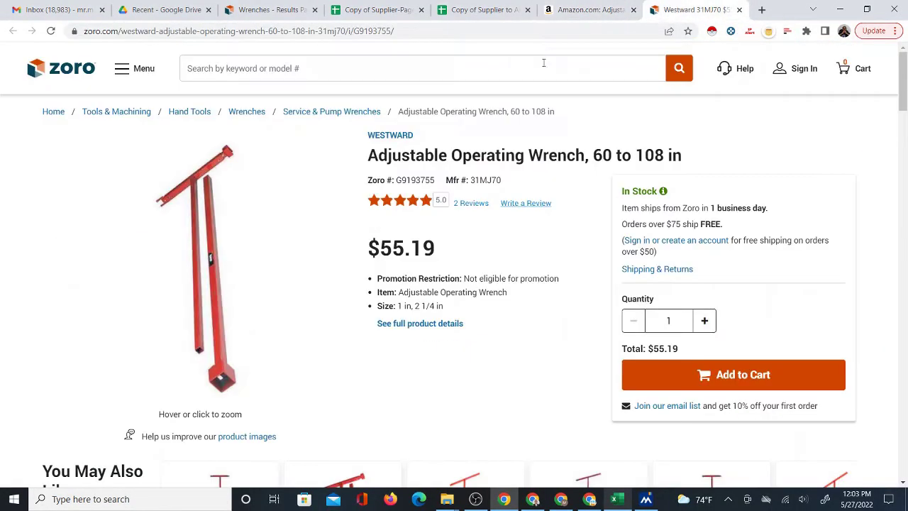
pyautogui.click(589, 10)
pyautogui.click(461, 10)
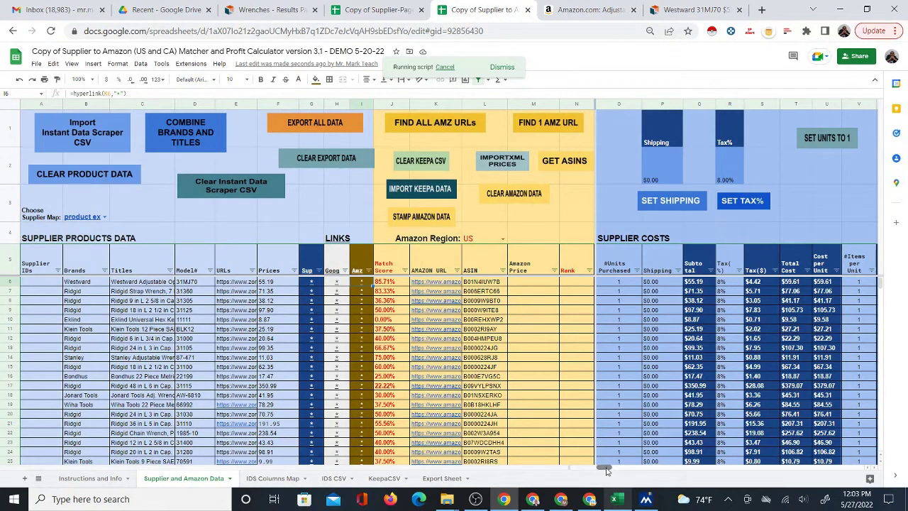
# Scroll right to show AMAZON COST, FEES, AND PROFIT, then return to the Products Extractor
pyautogui.moveTo(603, 468); pyautogui.dragTo(627, 469)
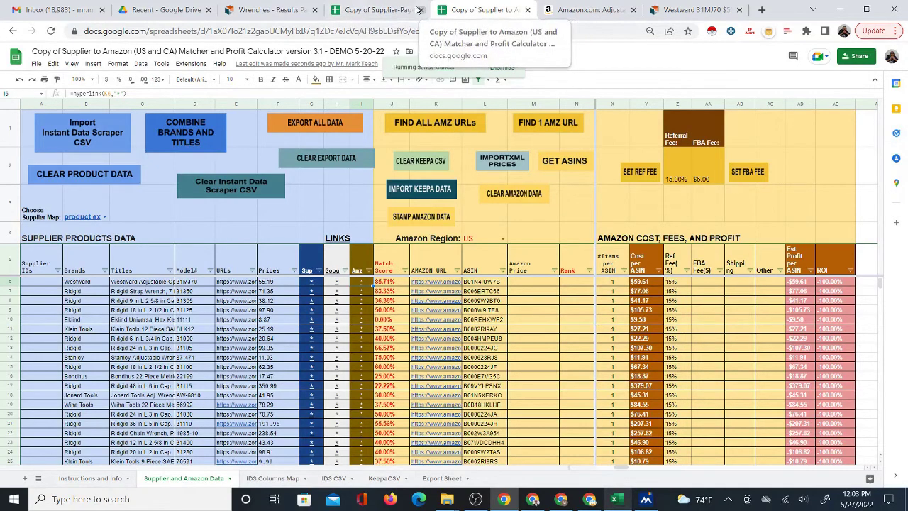
pyautogui.click(377, 9)
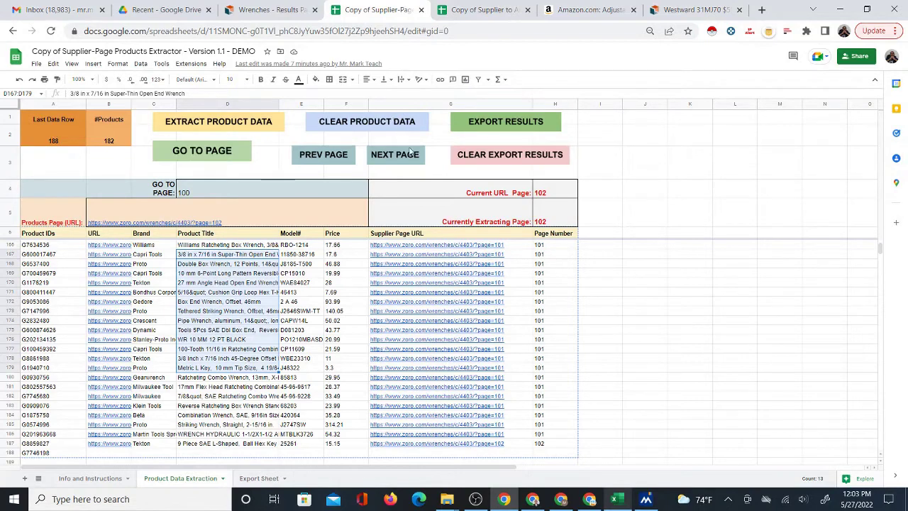
pyautogui.click(299, 247)
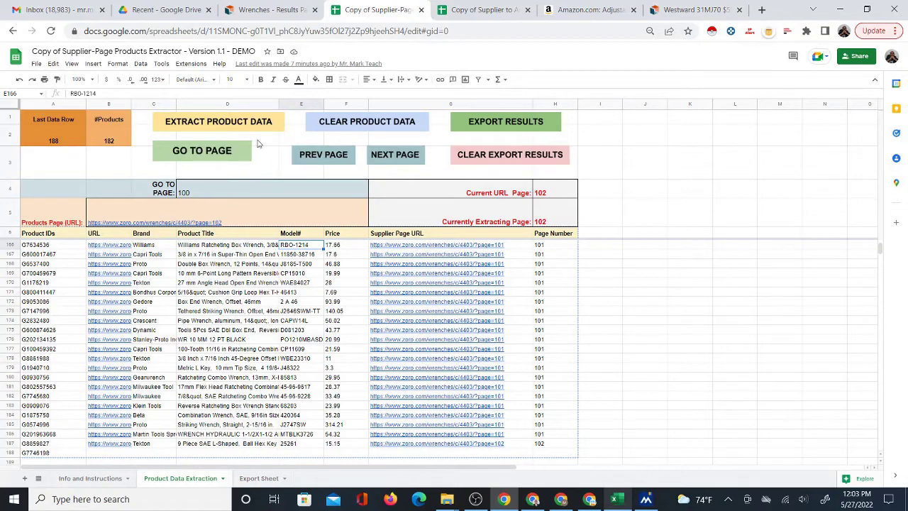
pyautogui.scroll(20, 316, 315)
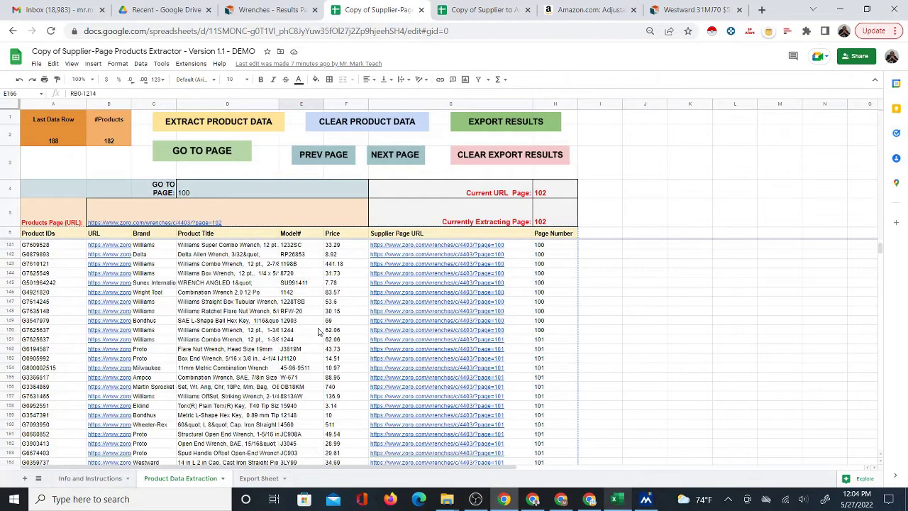
pyautogui.scroll(-3, 383, 283)
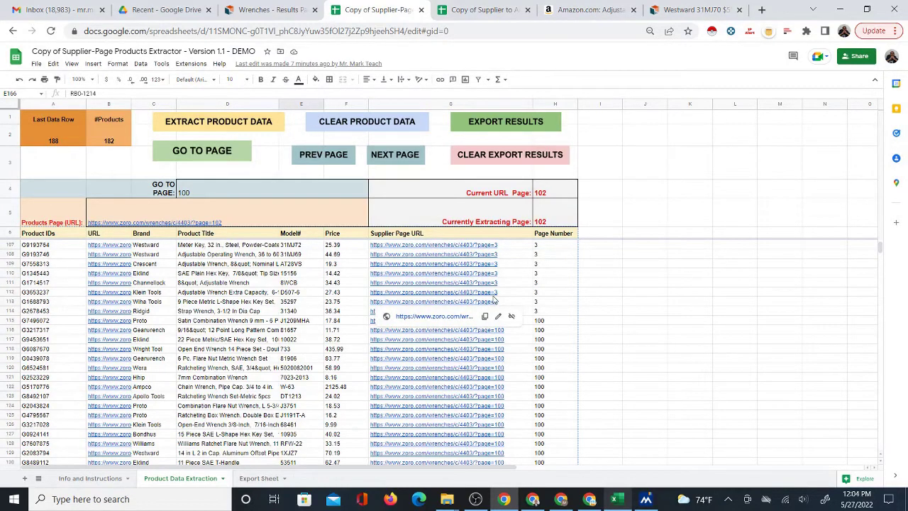
pyautogui.click(557, 322)
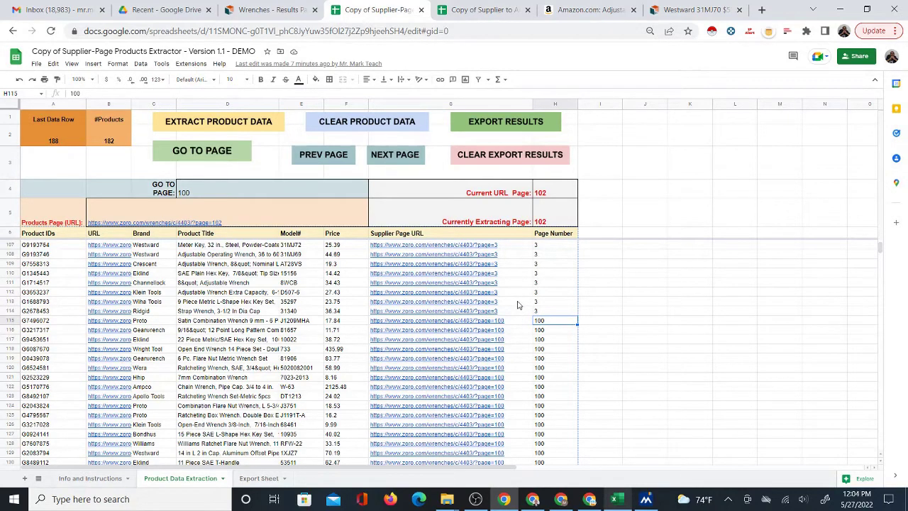
pyautogui.click(62, 332)
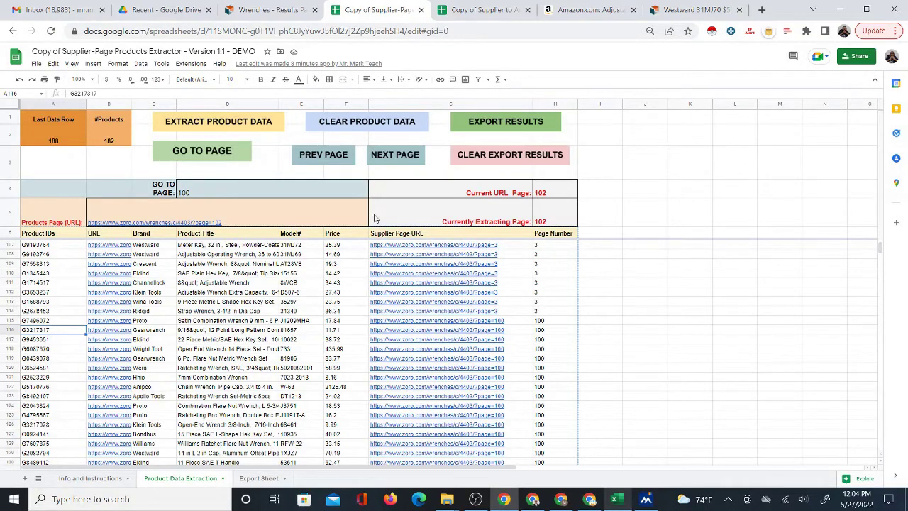
# Clear the product data, the products page URL, the go-to page 100 and current page 102
pyautogui.click(360, 122)
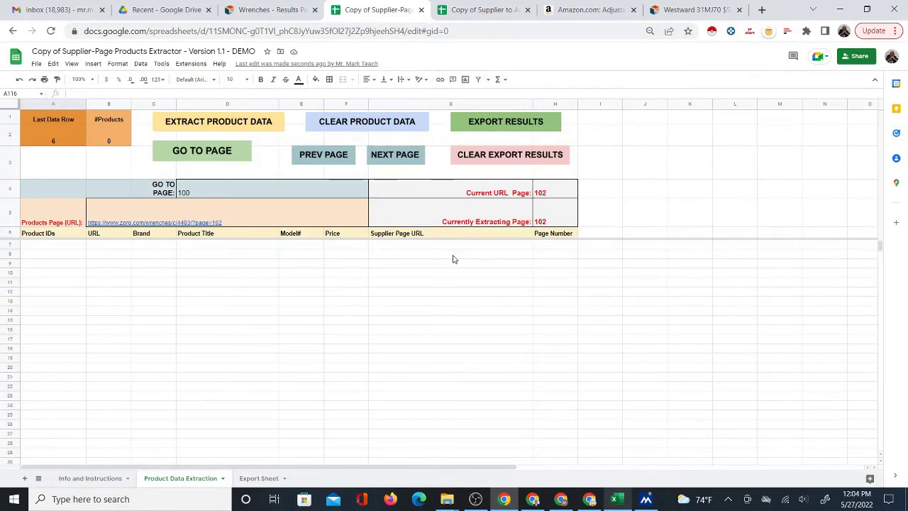
pyautogui.click(54, 247)
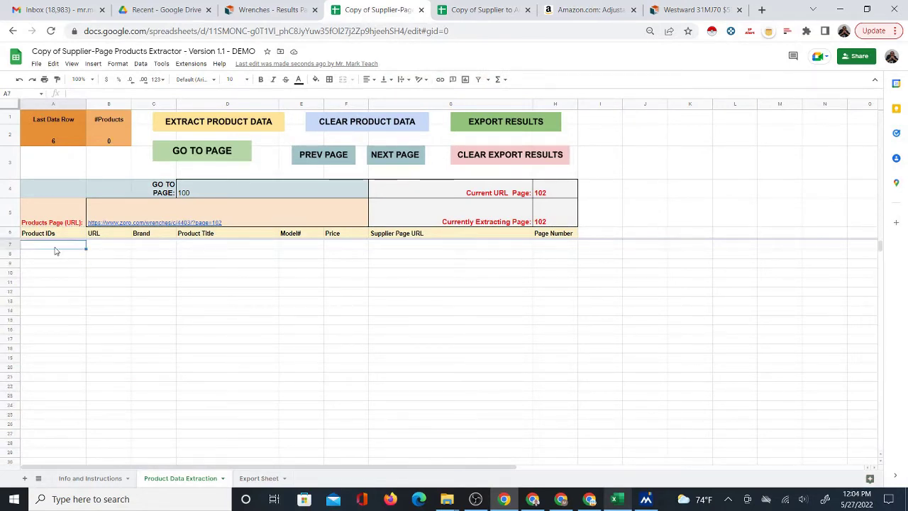
pyautogui.click(155, 213)
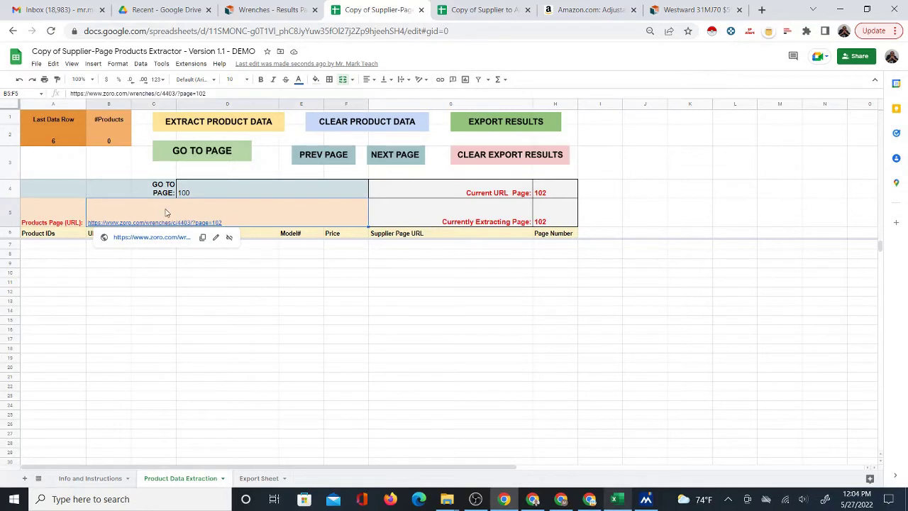
pyautogui.press('Delete')
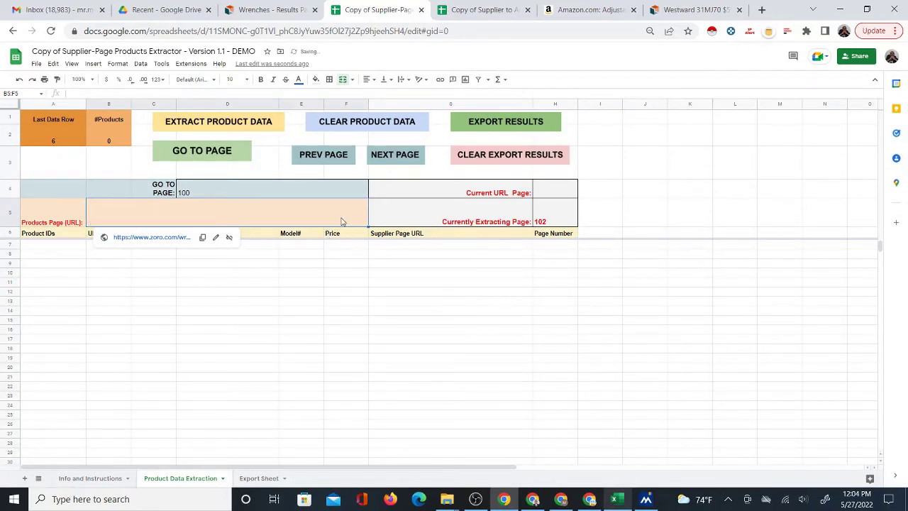
pyautogui.click(240, 187)
pyautogui.press('Delete')
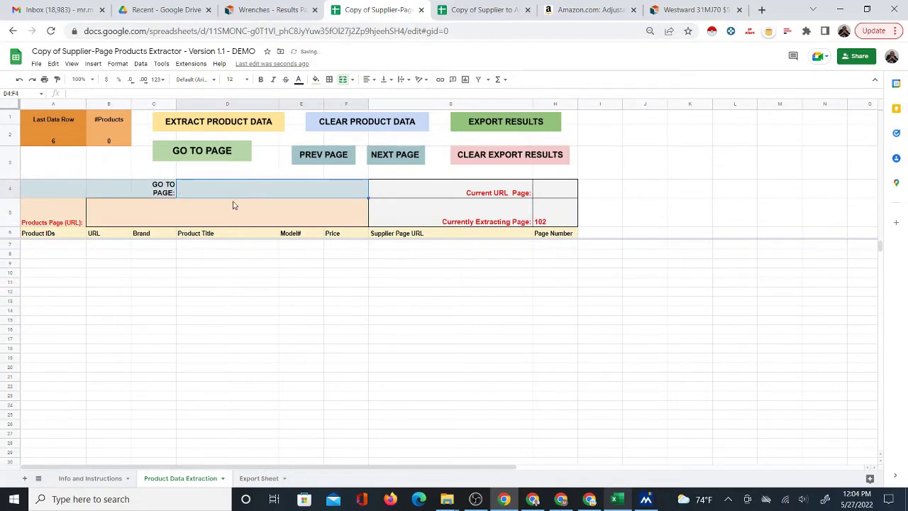
pyautogui.click(552, 222)
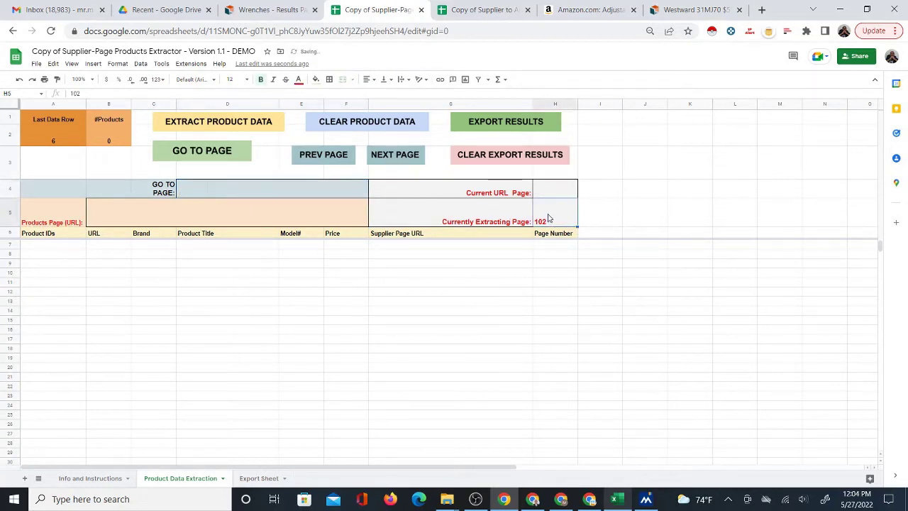
pyautogui.press('Delete')
pyautogui.click(58, 249)
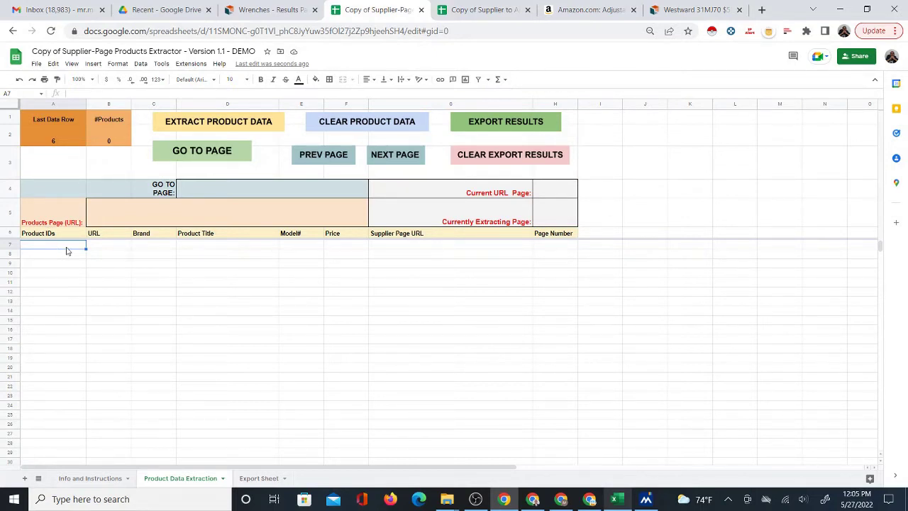
# Open the Vestil pallet jockey page on Zoro and highlight its '2 business days.' shipping time
pyautogui.click(242, 10)
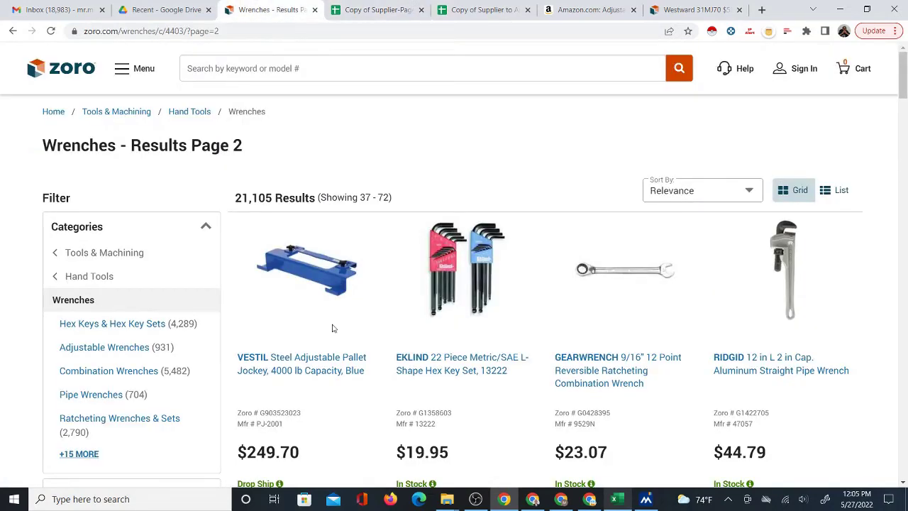
pyautogui.click(307, 366)
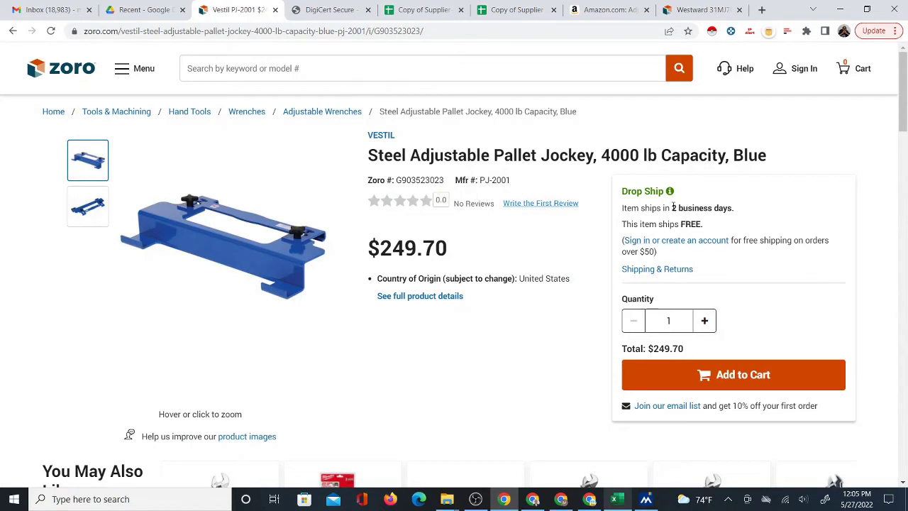
pyautogui.moveTo(672, 206); pyautogui.dragTo(732, 205)
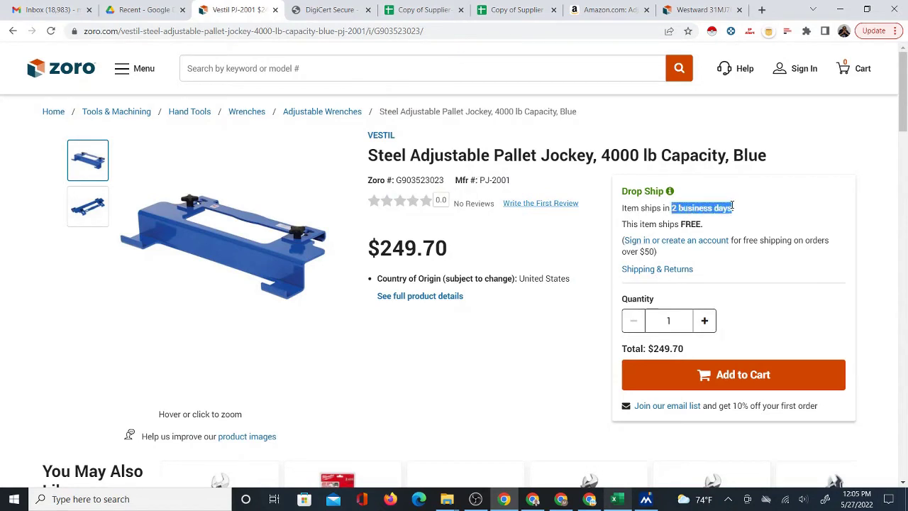
pyautogui.click(679, 208)
pyautogui.moveTo(673, 208); pyautogui.dragTo(737, 214)
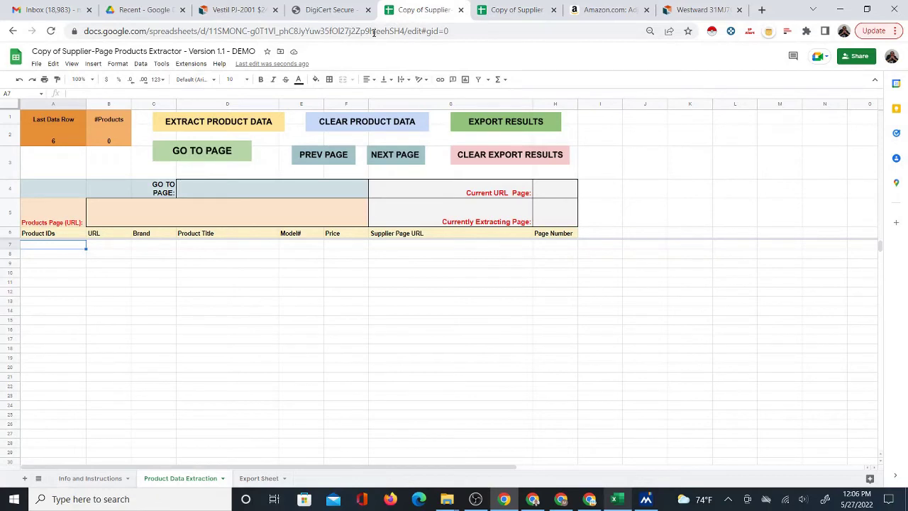
# Back on the Vestil page, reselect the '2 business days.' shipping text
pyautogui.click(237, 9)
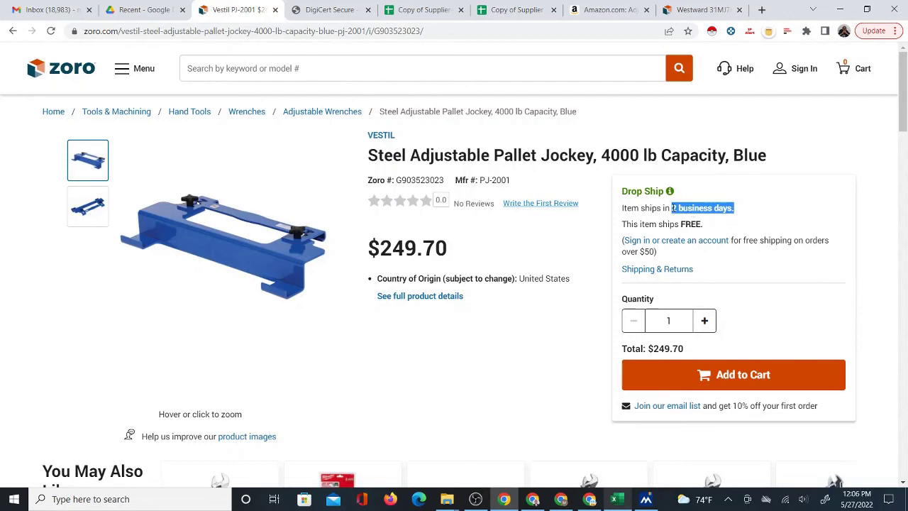
pyautogui.click(673, 208)
pyautogui.moveTo(671, 208); pyautogui.dragTo(748, 213)
# Review the emptied extractor's Page Number column and URL cell, then return to the Vestil page
pyautogui.click(424, 9)
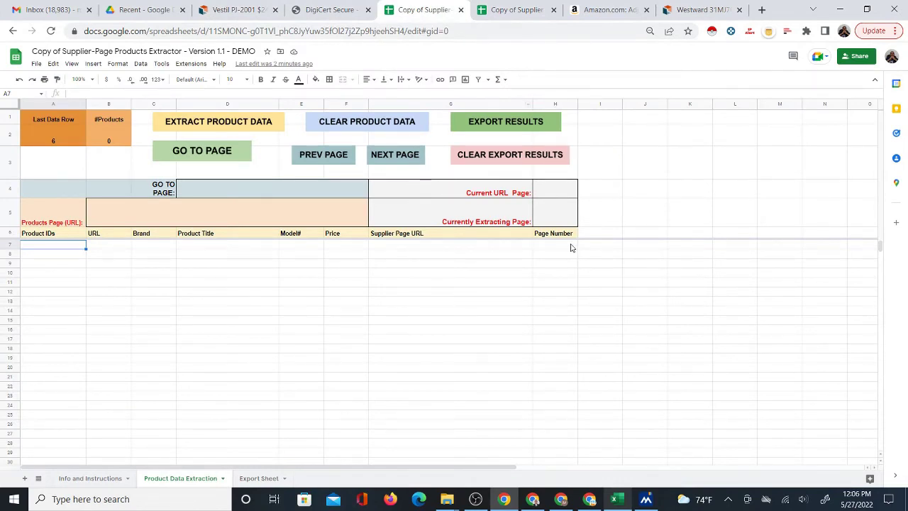
pyautogui.click(542, 244)
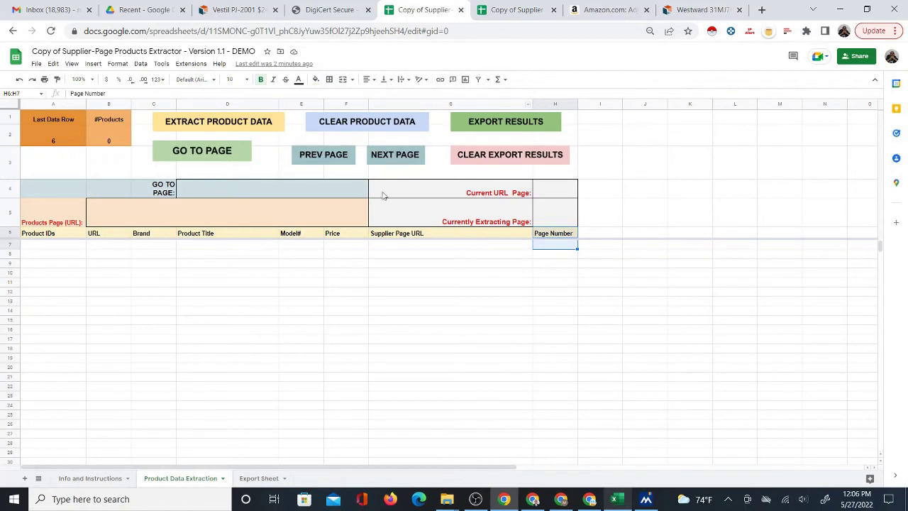
pyautogui.click(200, 267)
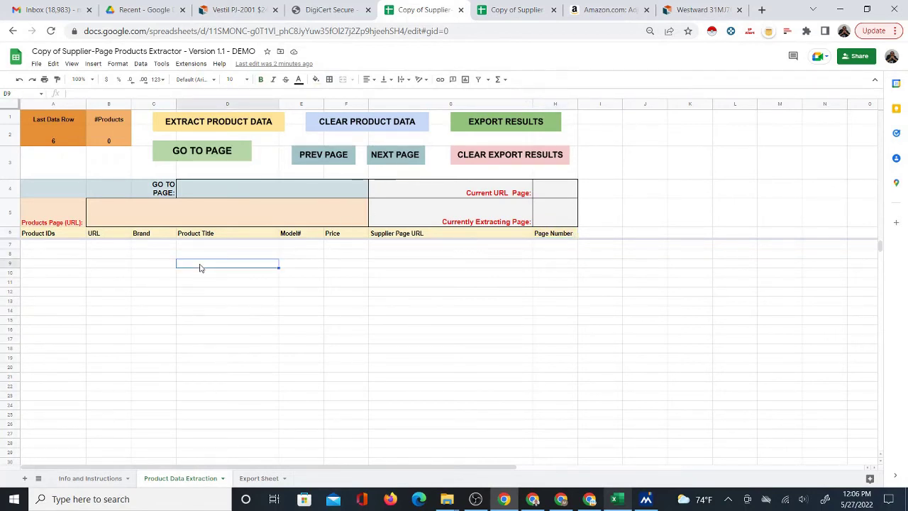
pyautogui.click(214, 214)
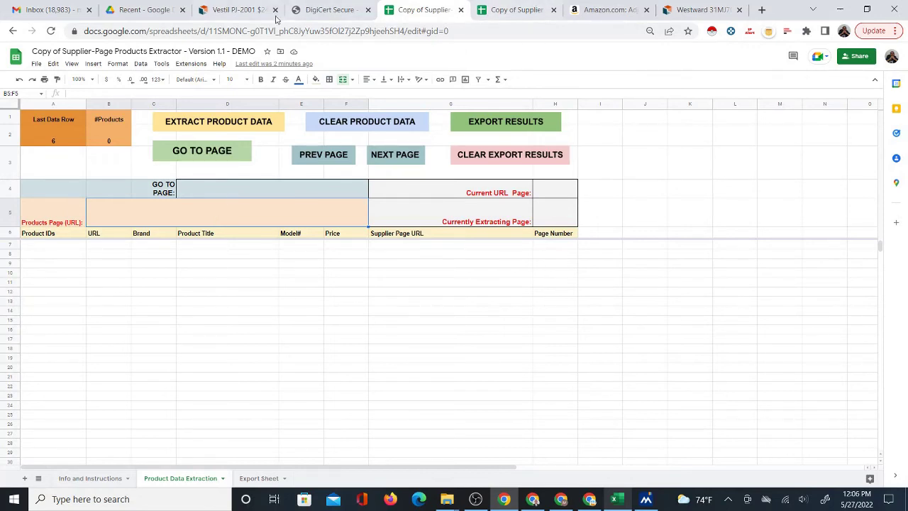
pyautogui.click(244, 9)
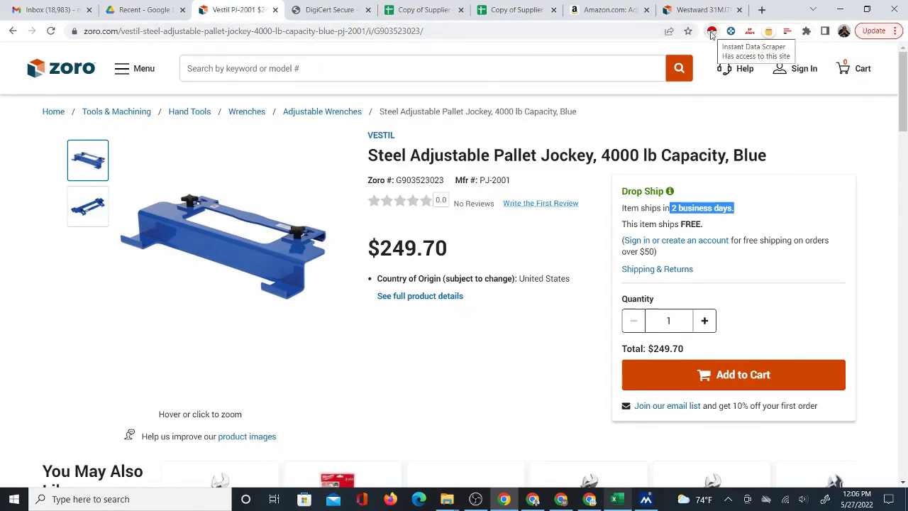
# Check the matched wrench rows in the Amazon matcher, then return to the emptied extractor
pyautogui.click(432, 12)
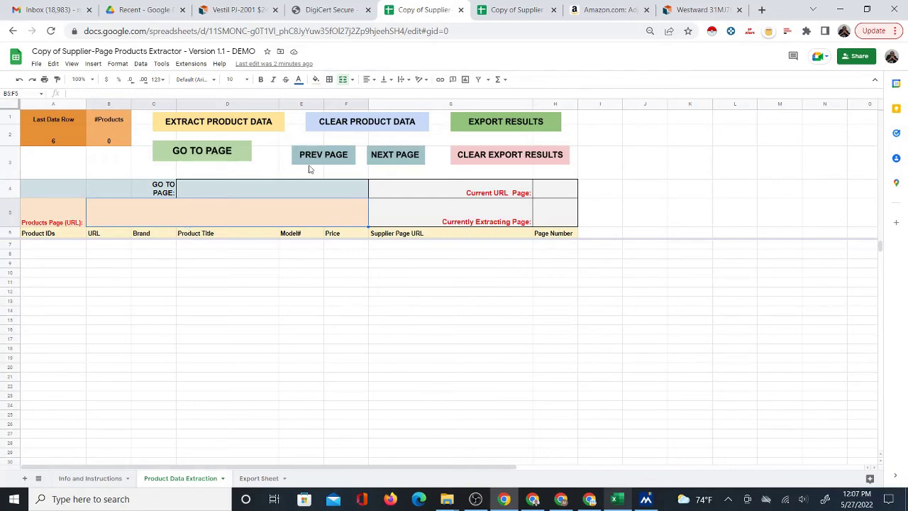
pyautogui.click(494, 11)
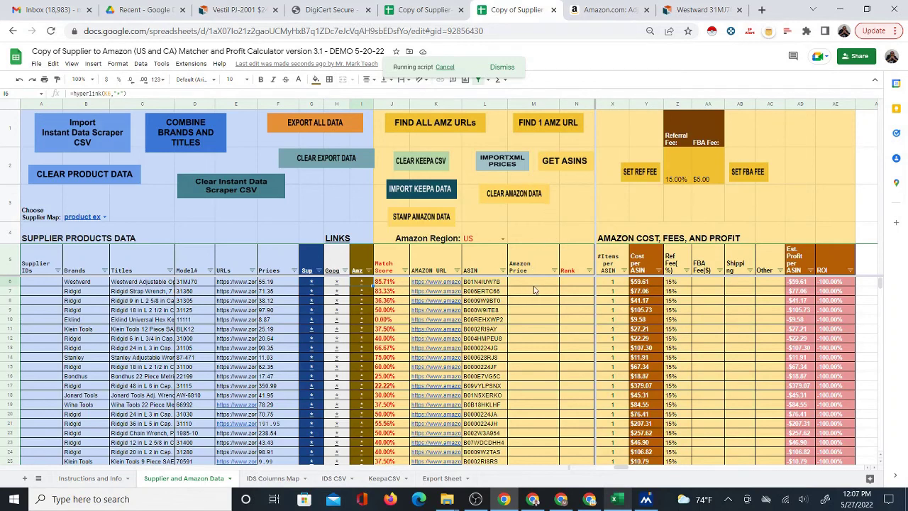
pyautogui.click(403, 9)
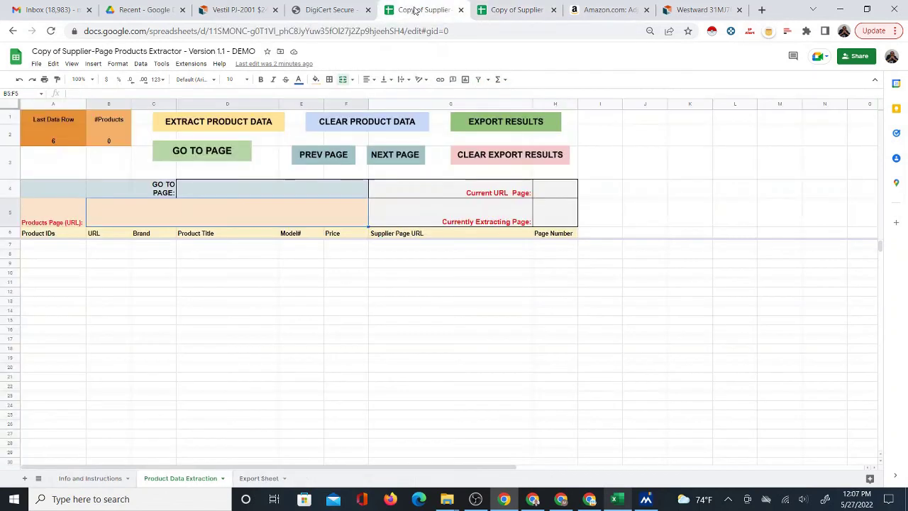